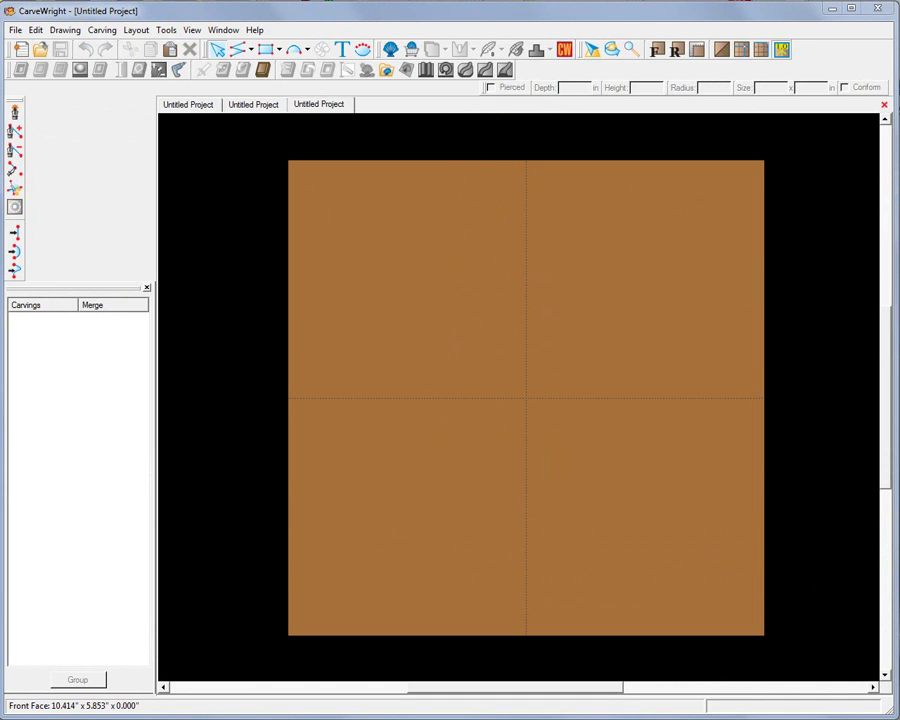
Enable Snap Objects to Grid and Snap Objects to Edges in the Layout snap settings.
{"action": "left_click", "coordinate": [137, 30]}
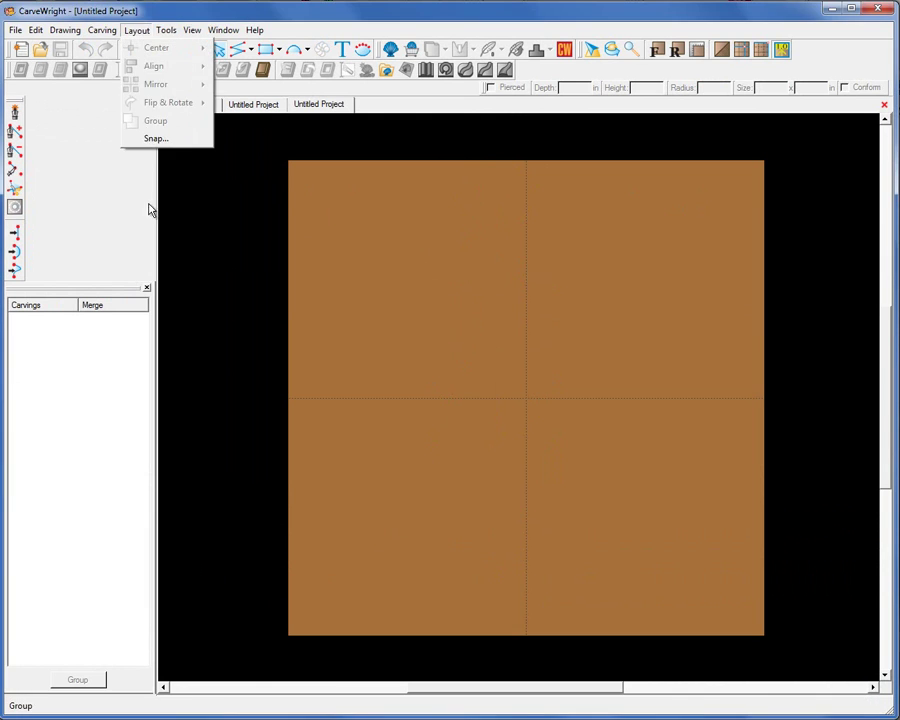
{"action": "left_click", "coordinate": [155, 138]}
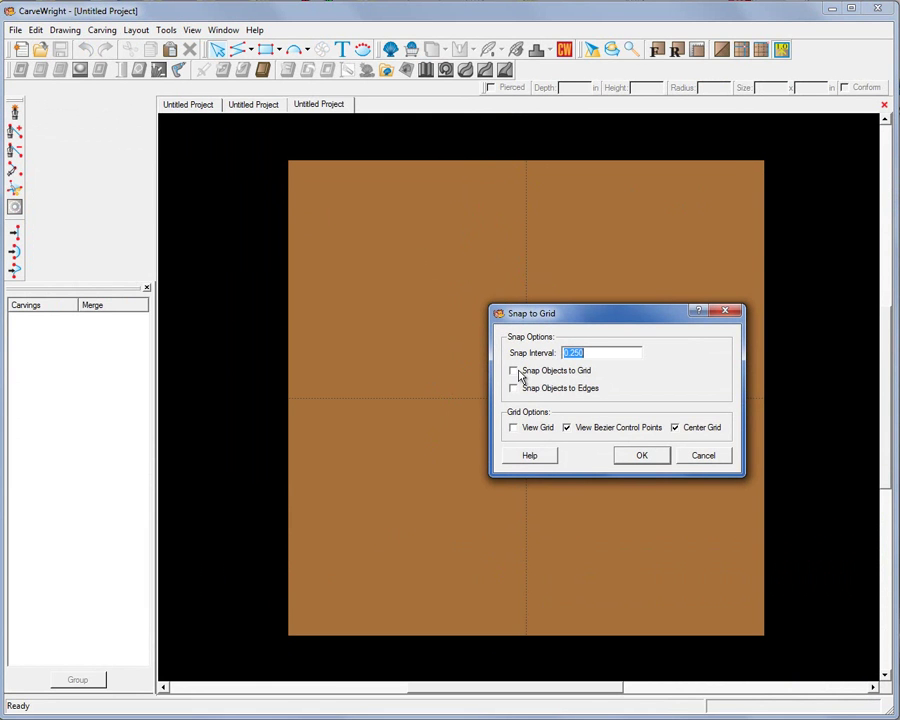
{"action": "left_click", "coordinate": [514, 372]}
{"action": "left_click", "coordinate": [514, 388]}
Confirm the snap grid and draw the bottle's wavy neck with connected lines from top centre.
{"action": "left_click", "coordinate": [640, 456]}
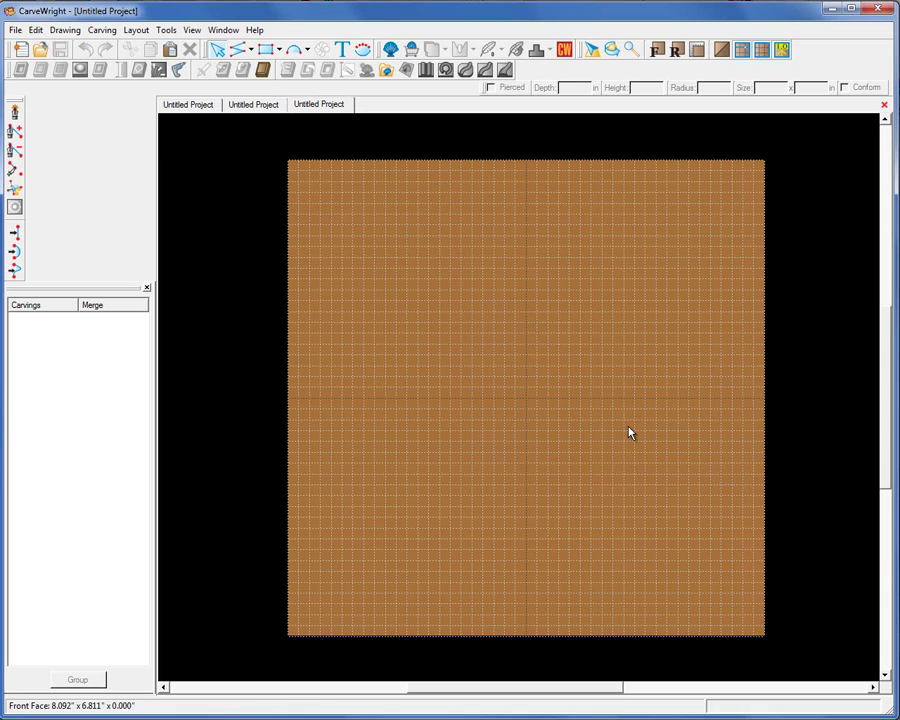
{"action": "left_click", "coordinate": [241, 49]}
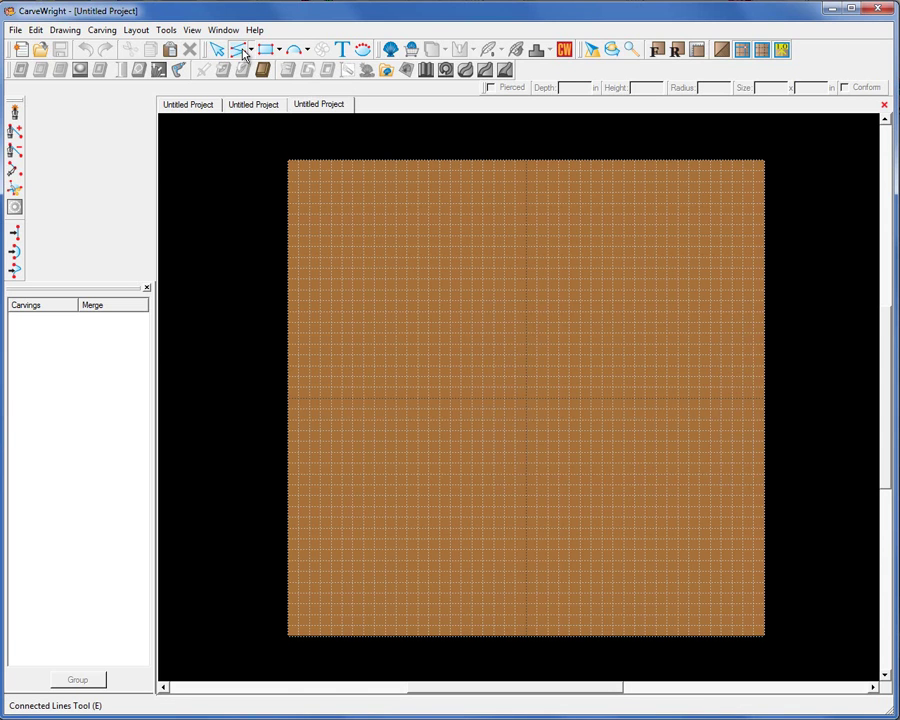
{"action": "left_click", "coordinate": [505, 224]}
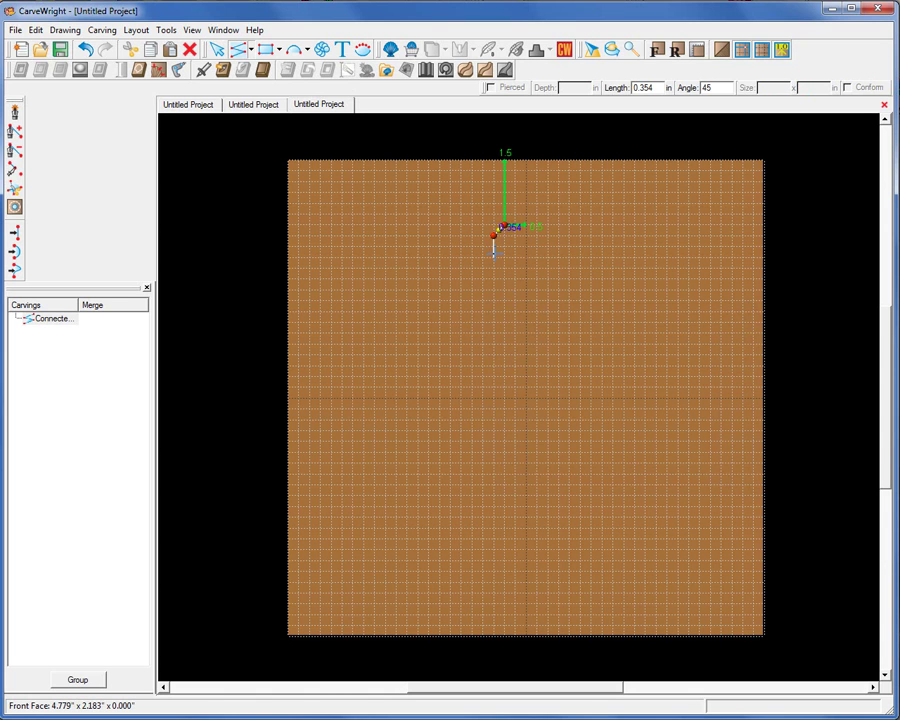
{"action": "left_click", "coordinate": [493, 259]}
{"action": "left_click", "coordinate": [505, 271]}
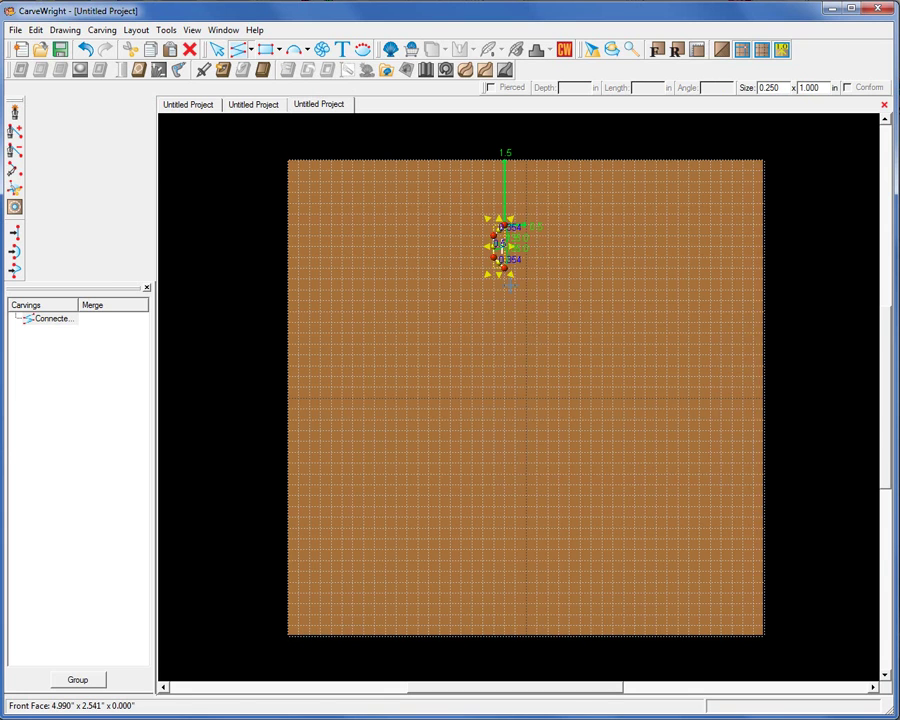
{"action": "left_click", "coordinate": [504, 296]}
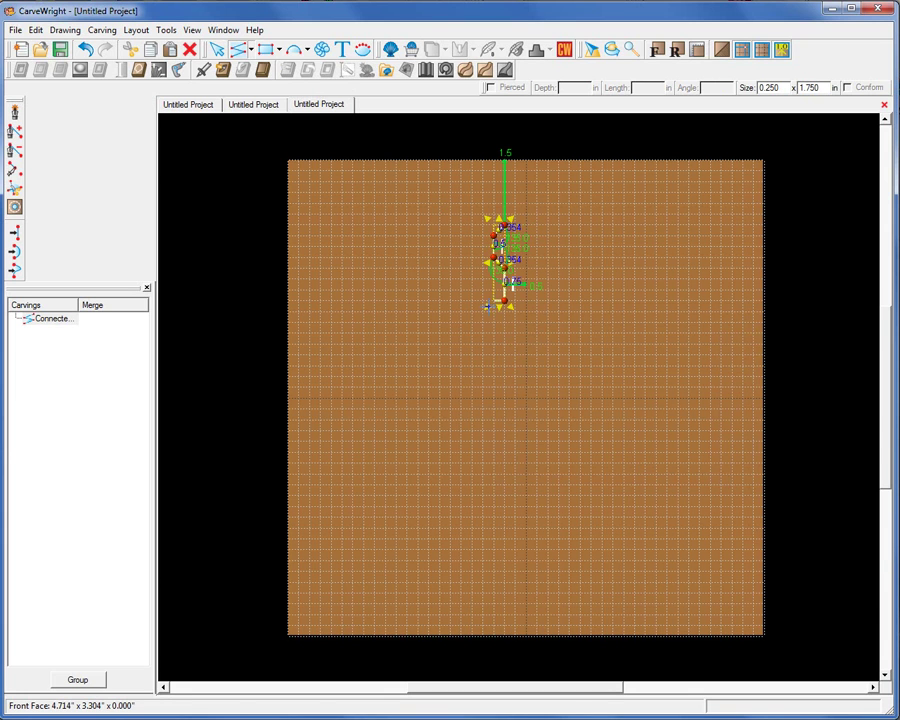
Continue the half-profile with a shoulder and a long straight side down to its bottom end.
{"action": "left_click", "coordinate": [482, 310]}
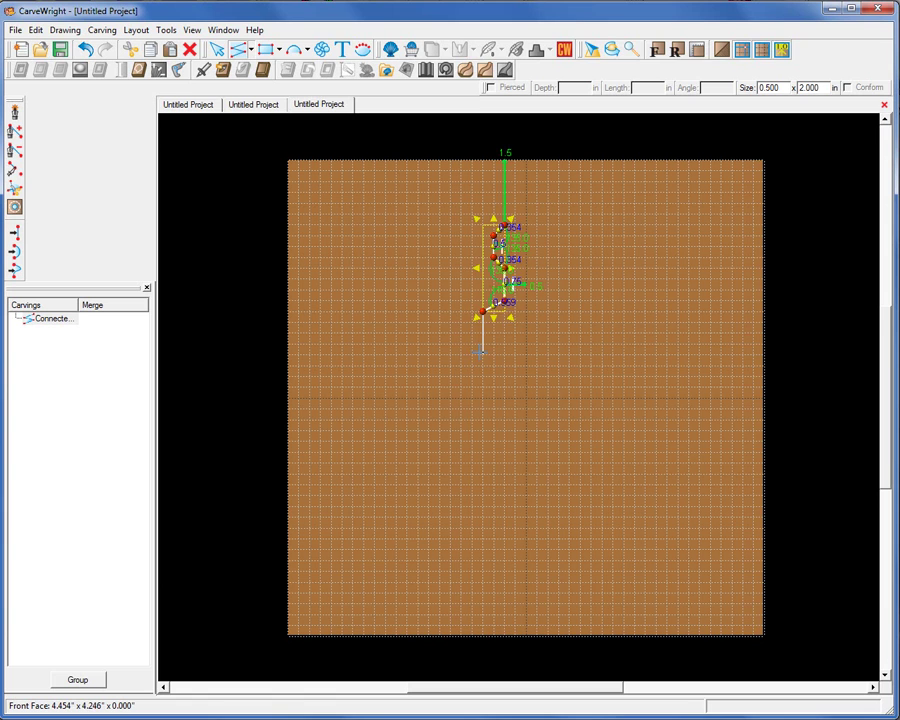
{"action": "left_click", "coordinate": [483, 354]}
{"action": "left_click", "coordinate": [483, 419]}
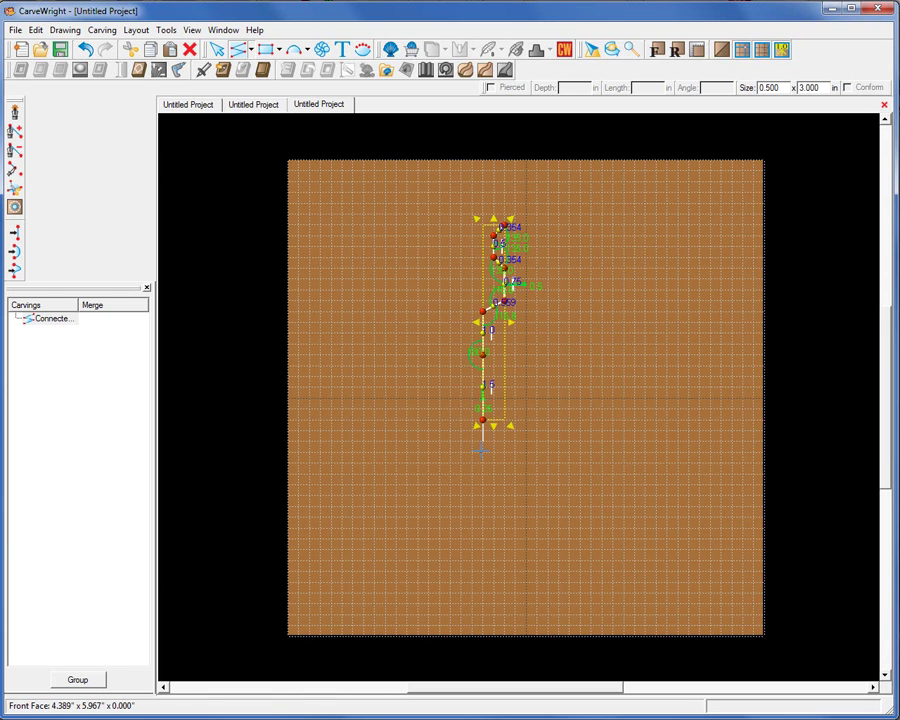
{"action": "left_click", "coordinate": [483, 452]}
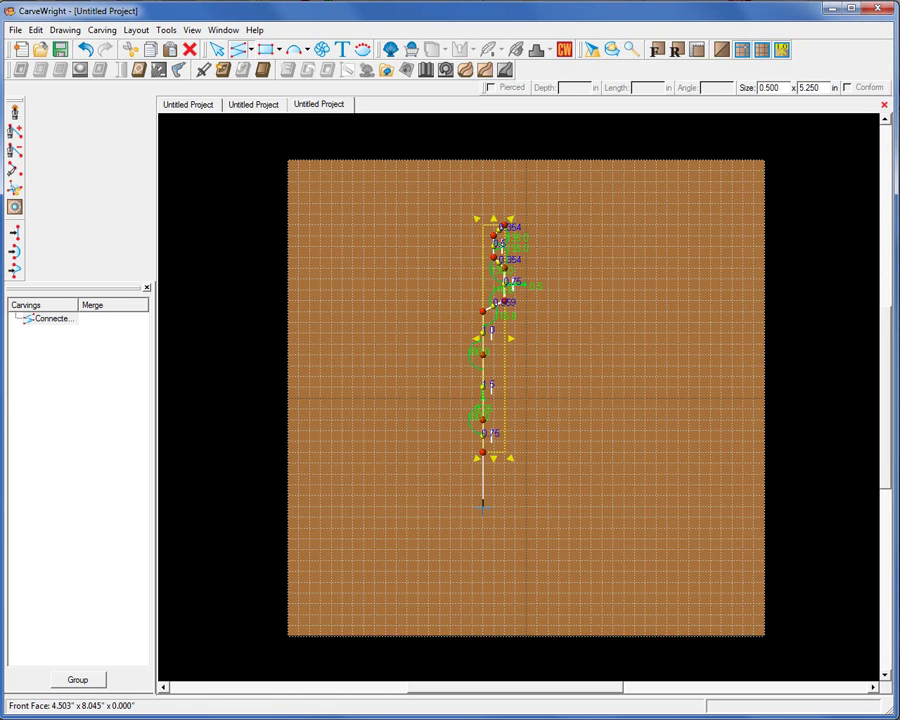
{"action": "double_click", "coordinate": [483, 507]}
{"action": "left_click", "coordinate": [606, 336]}
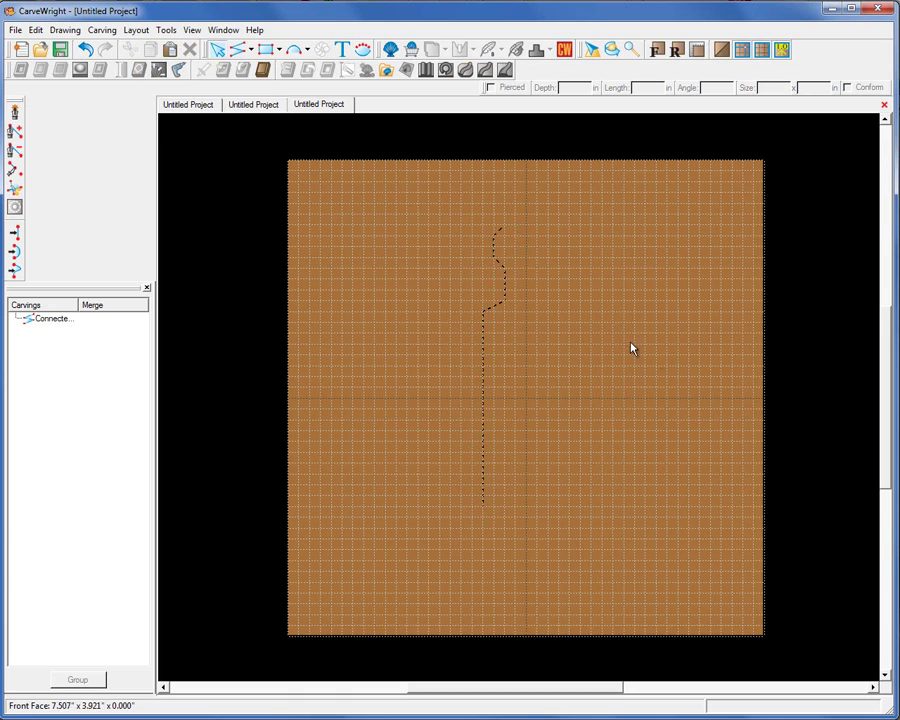
Shift the bottle half-profile slightly to the right, leaving the 0.559 segment length unchanged.
{"action": "scroll", "coordinate": [502, 312], "scroll_direction": "down", "scroll_amount": 1}
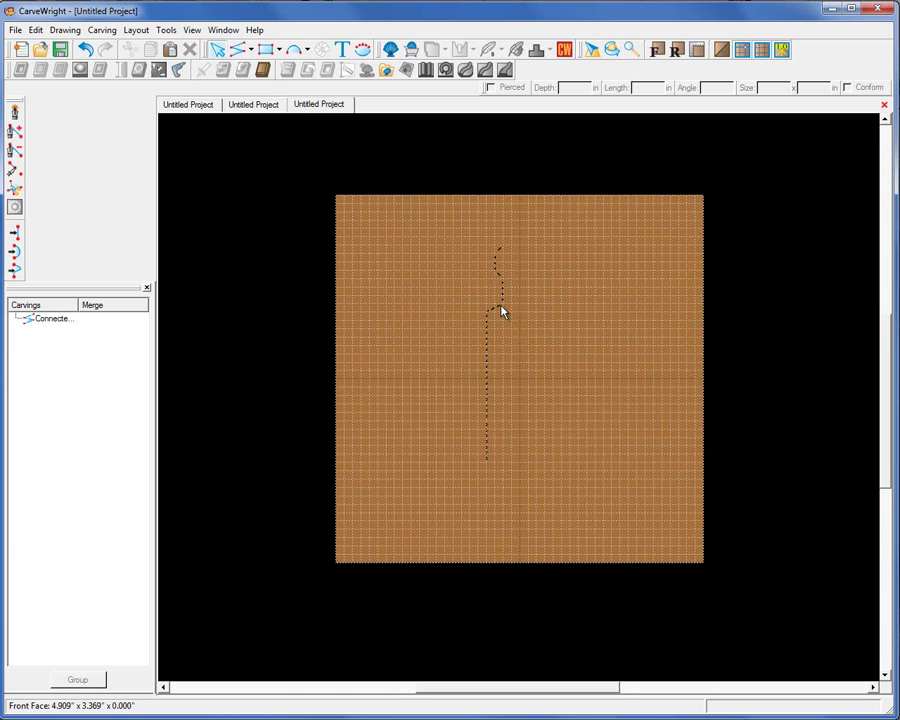
{"action": "scroll", "coordinate": [502, 312], "scroll_direction": "up", "scroll_amount": 2}
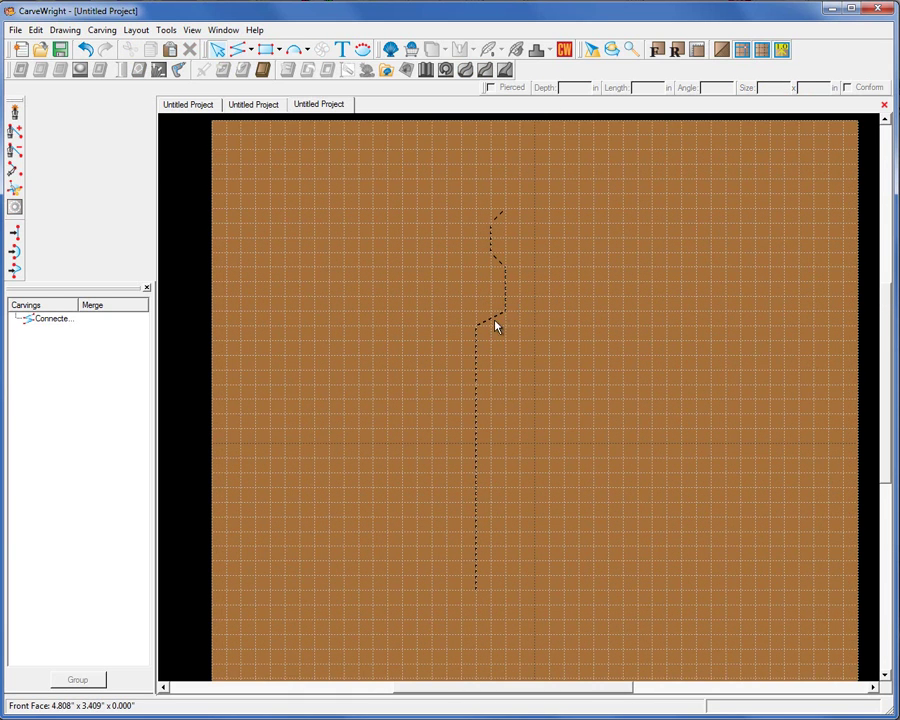
{"action": "left_click", "coordinate": [497, 323]}
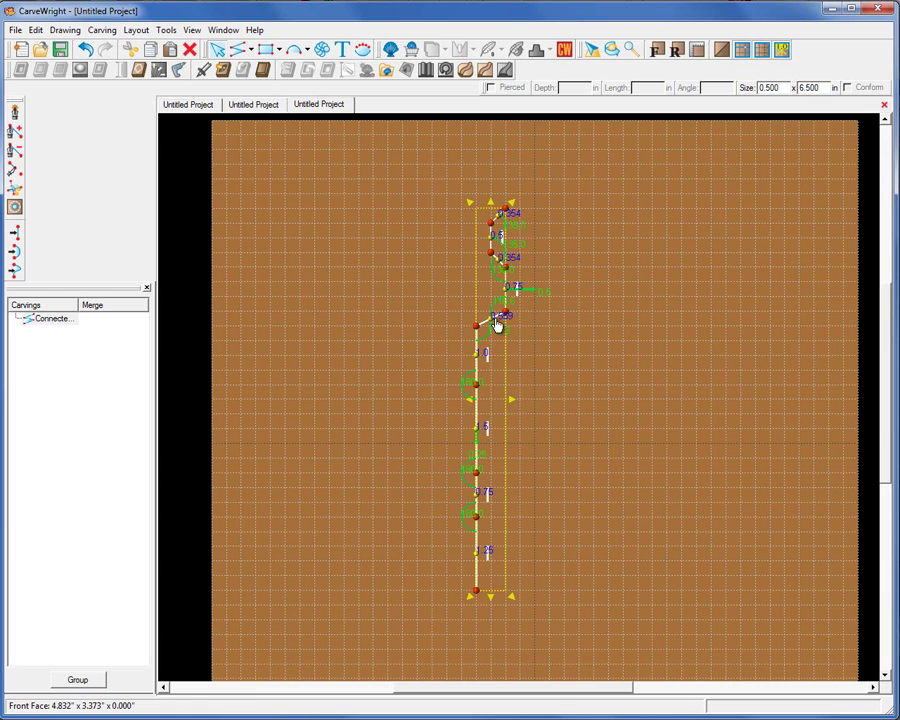
{"action": "double_click", "coordinate": [497, 320]}
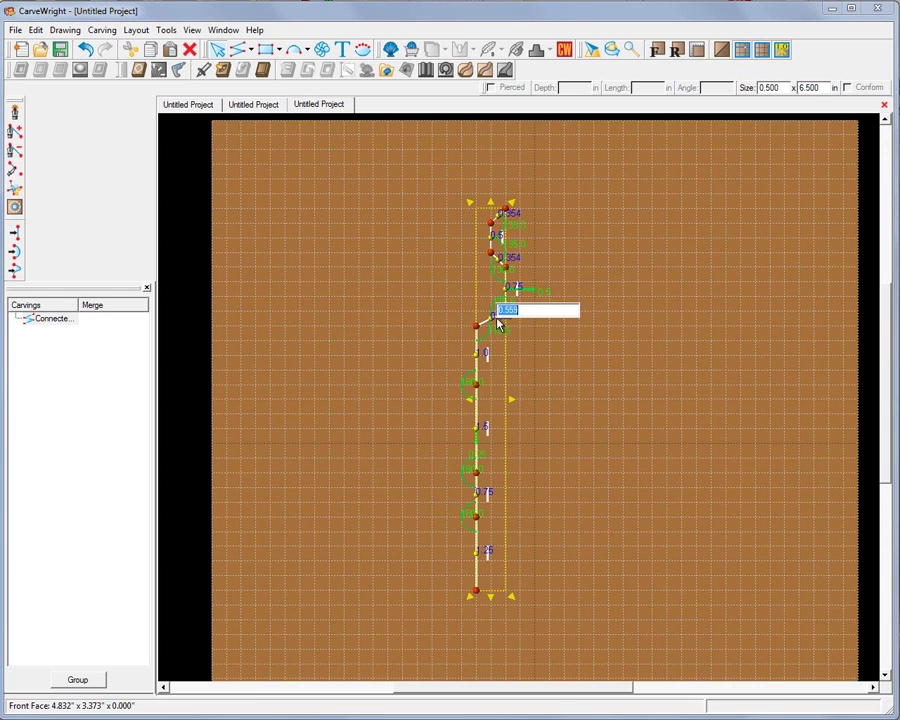
{"action": "key", "text": "Return"}
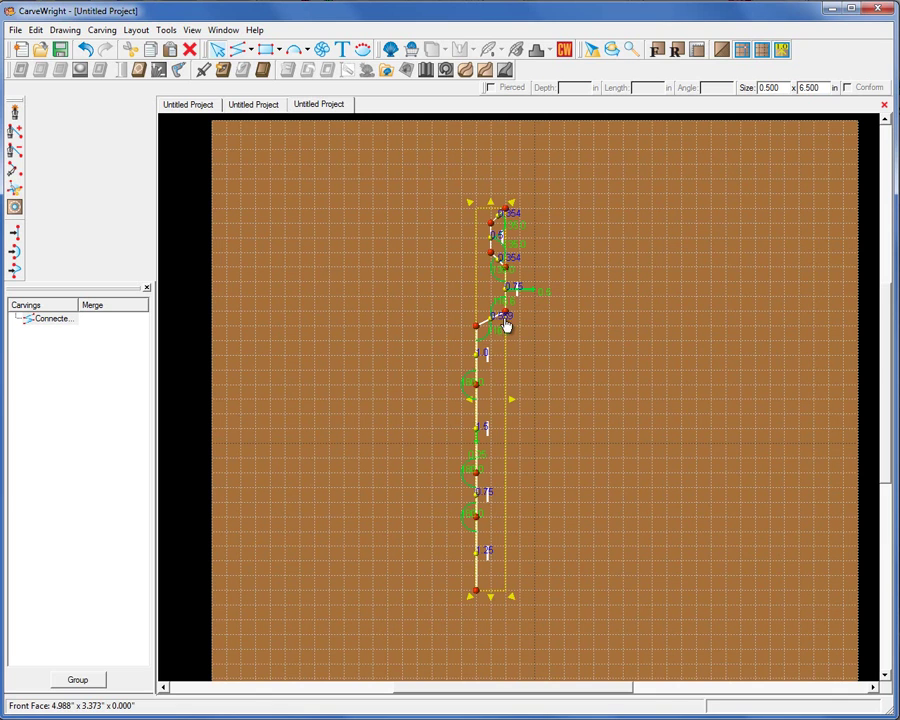
{"action": "left_click_drag", "start_coordinate": [492, 335], "coordinate": [506, 335]}
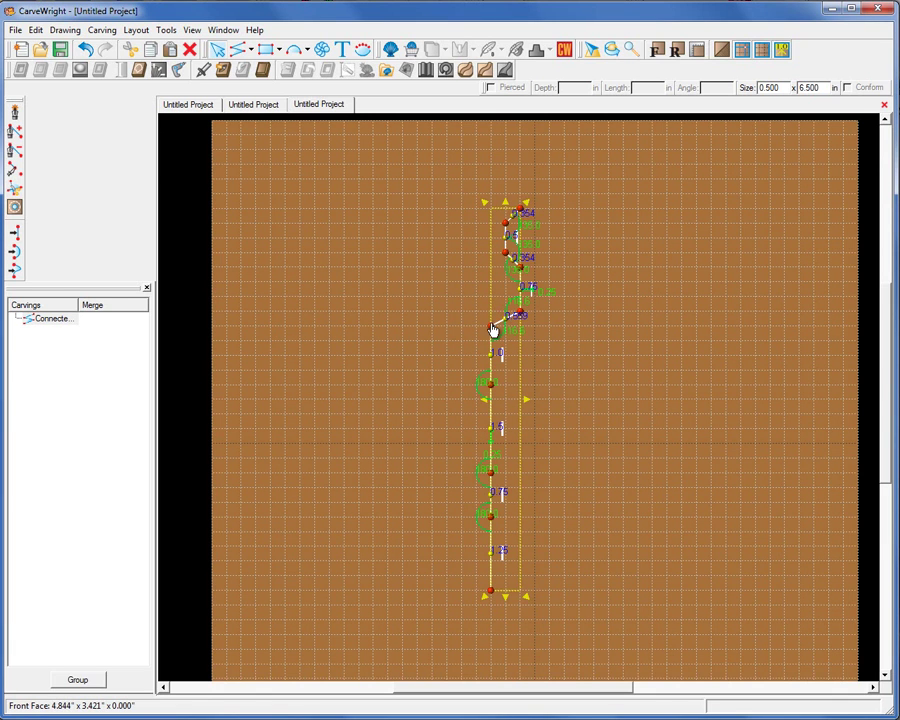
Mirror the half-profile horizontally to create the bottle's right side.
{"action": "right_click", "coordinate": [499, 323]}
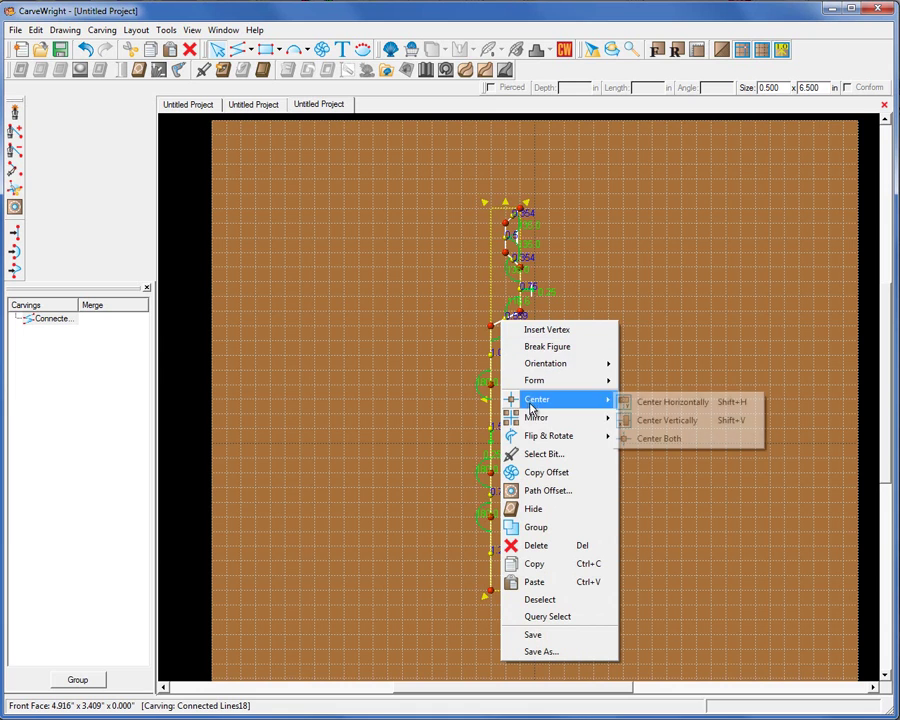
{"action": "mouse_move", "coordinate": [540, 417]}
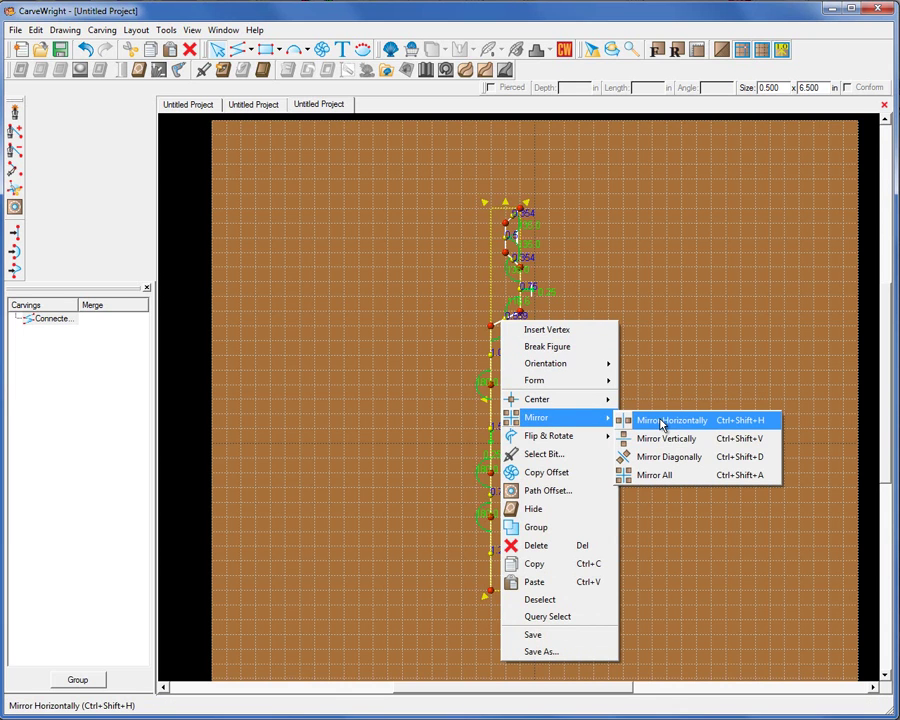
{"action": "left_click", "coordinate": [660, 421]}
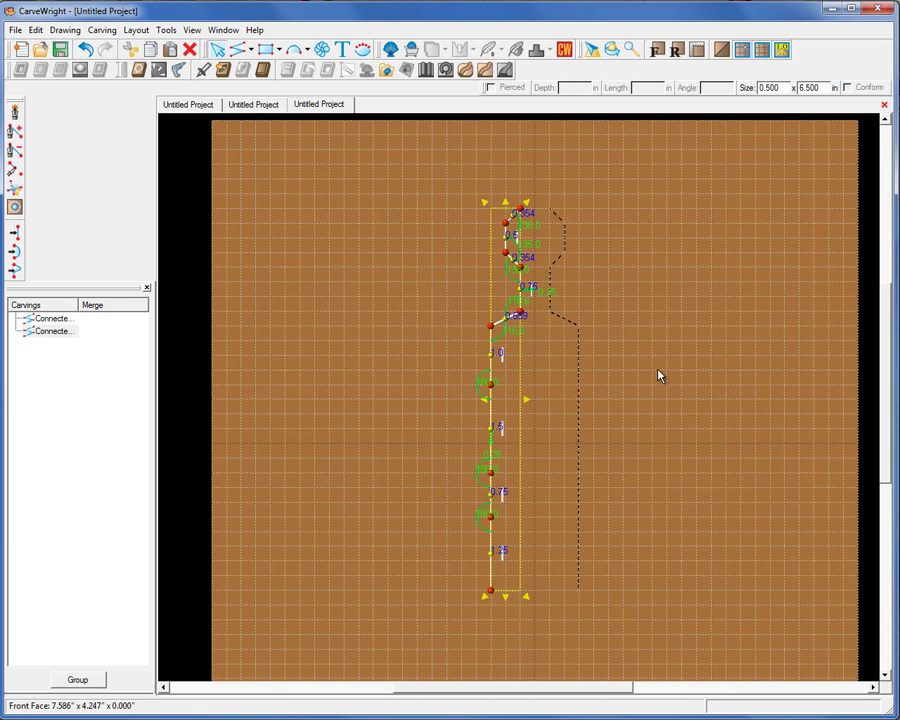
{"action": "left_click", "coordinate": [552, 249]}
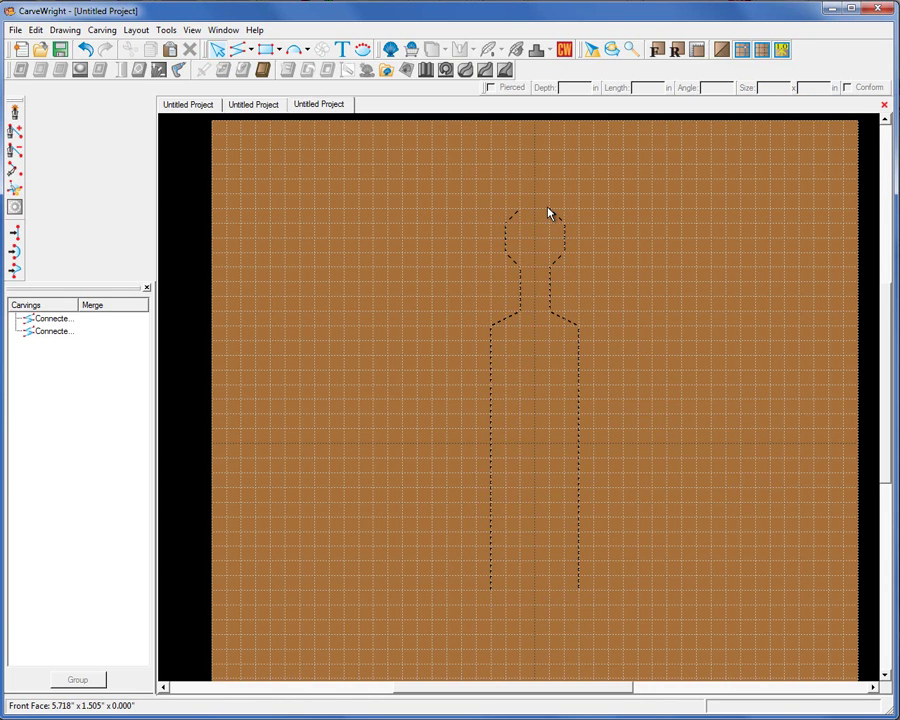
Rail-sweep both bottle halves with a shallow arc drawn as the cross-section profile.
{"action": "left_click", "coordinate": [504, 324]}
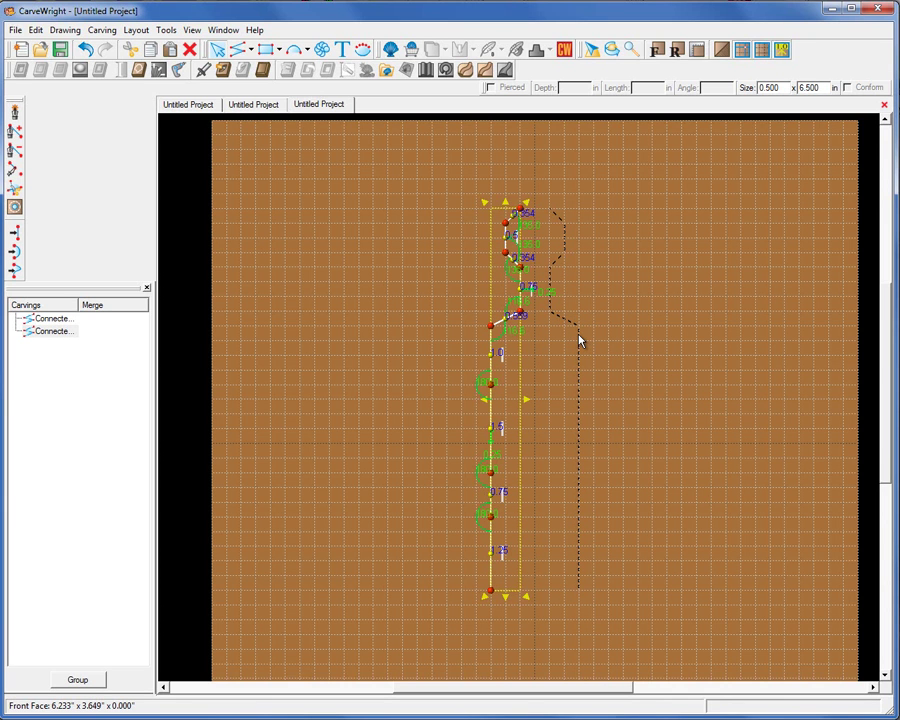
{"action": "left_click", "coordinate": [578, 337]}
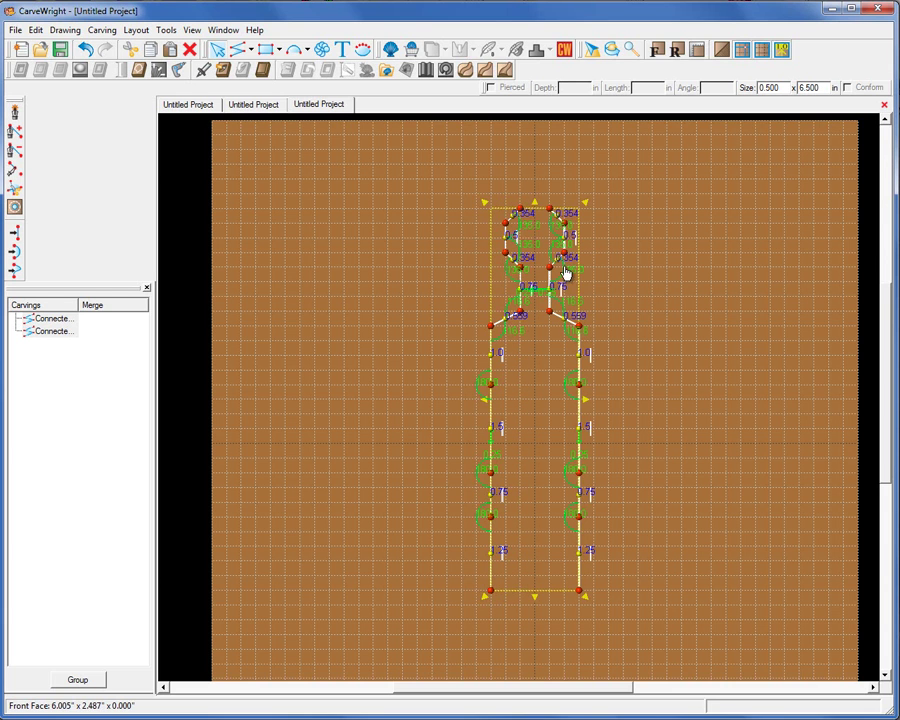
{"action": "left_click", "coordinate": [508, 72]}
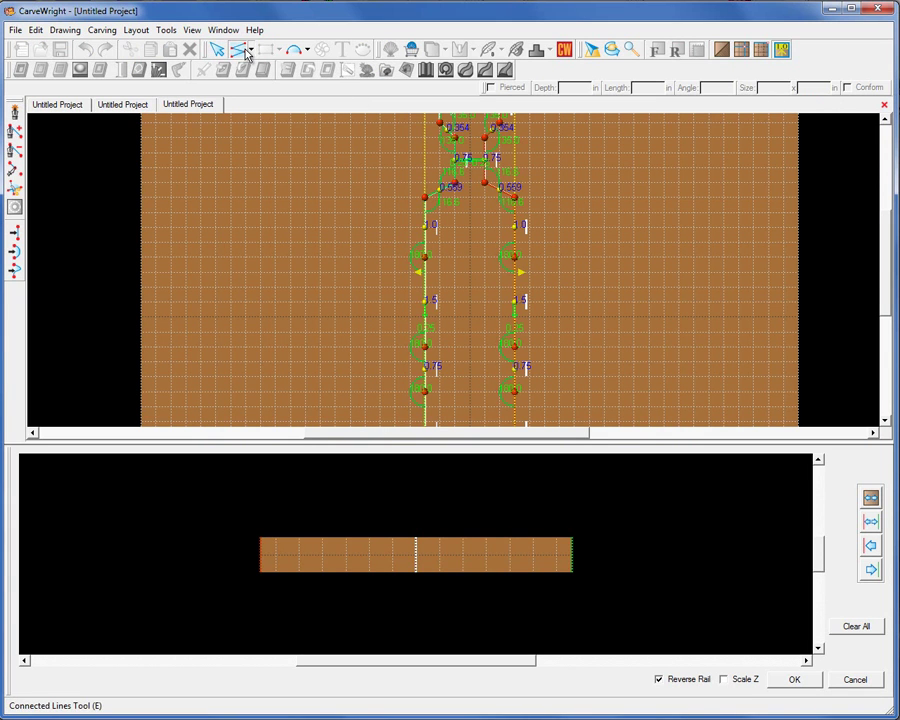
{"action": "left_click", "coordinate": [293, 49]}
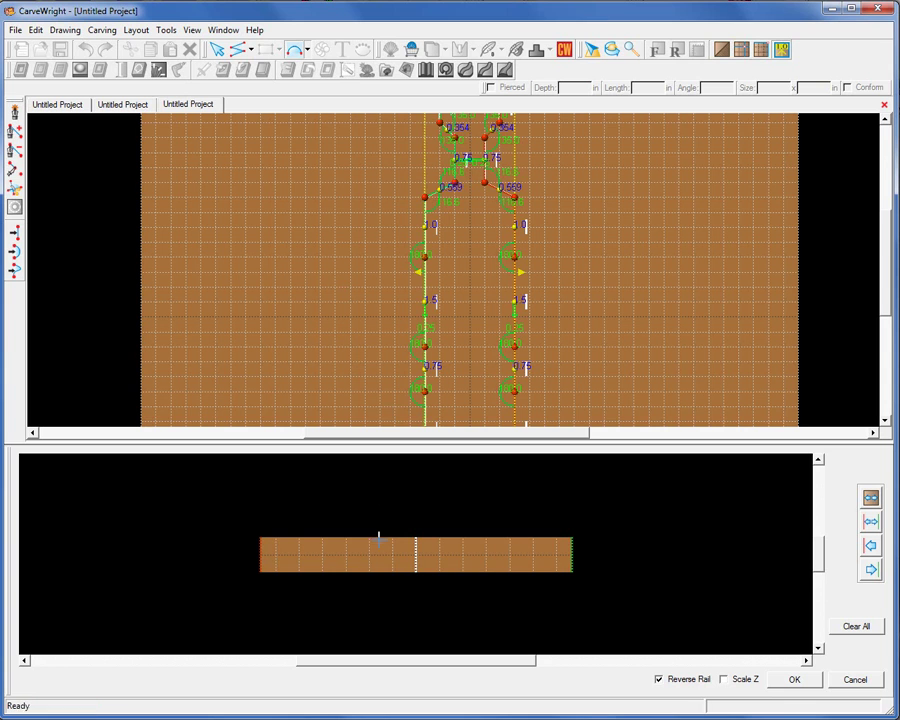
{"action": "left_click", "coordinate": [369, 555]}
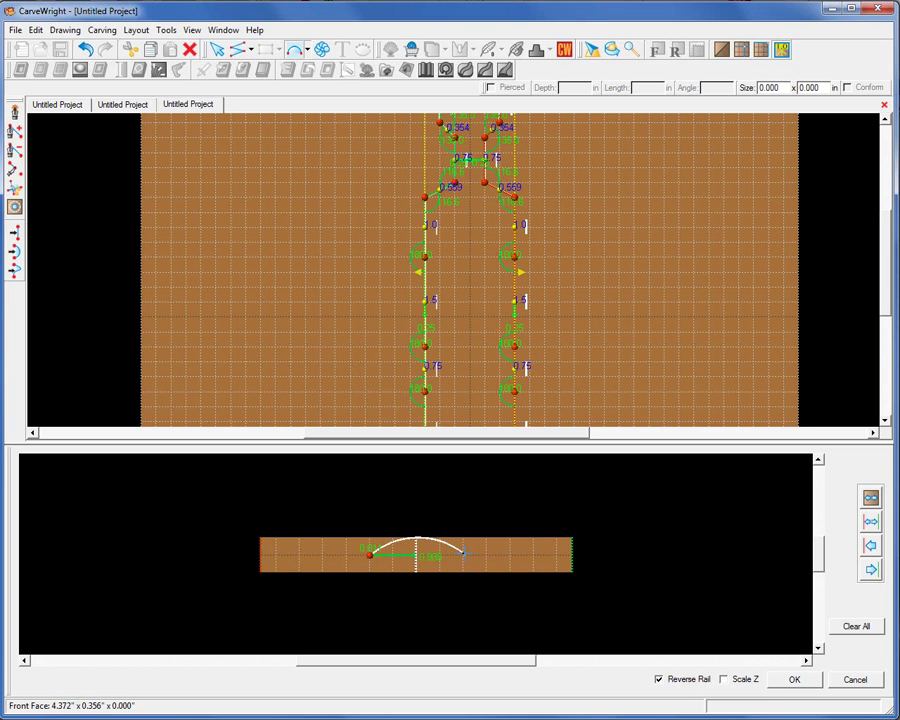
{"action": "left_click", "coordinate": [463, 553]}
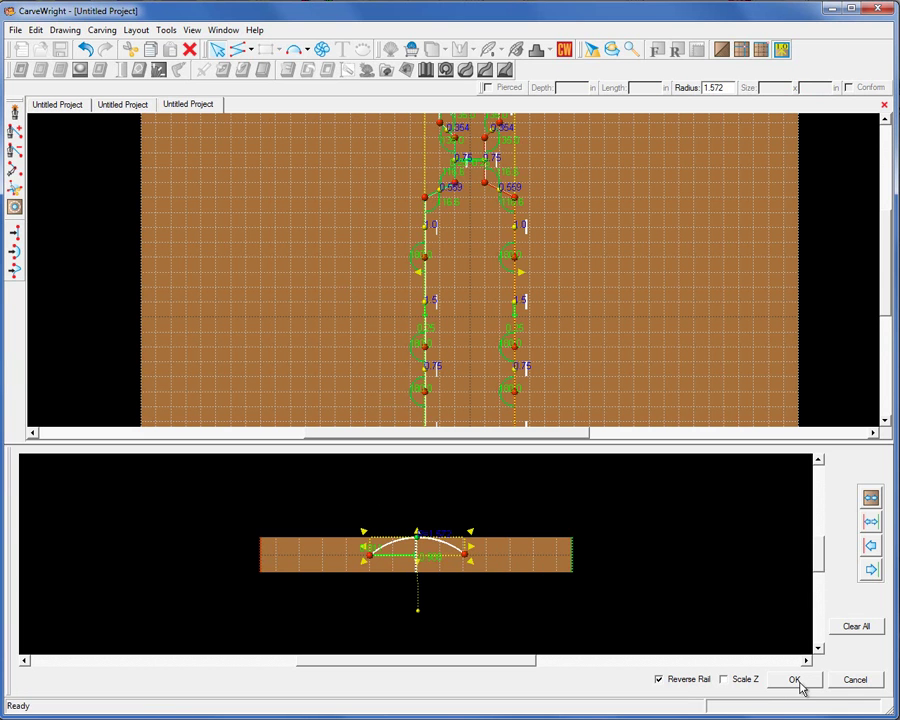
{"action": "left_click", "coordinate": [795, 680]}
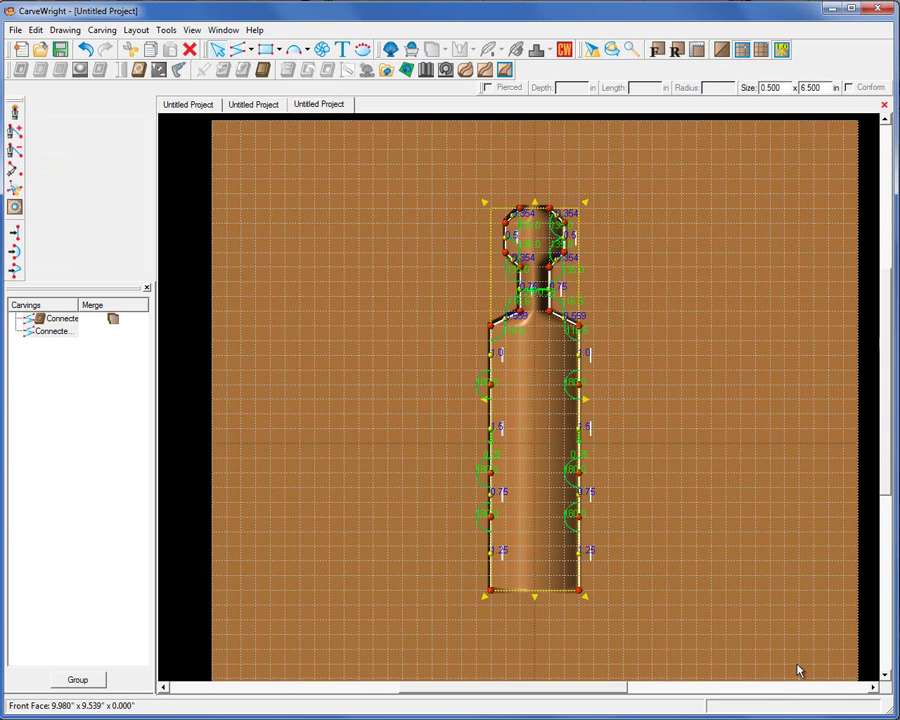
{"action": "left_click", "coordinate": [686, 370]}
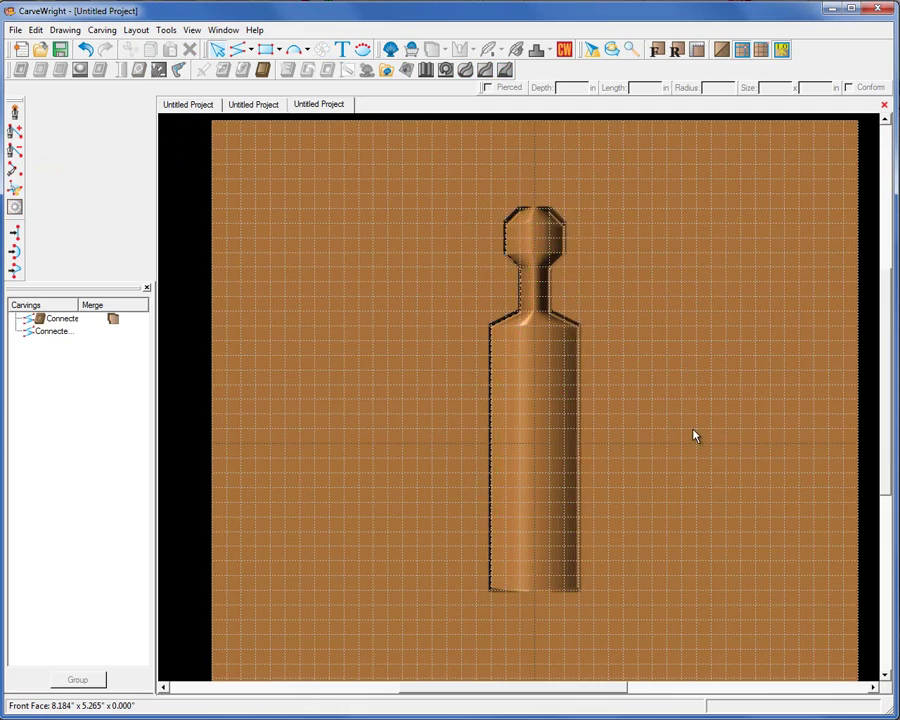
{"action": "right_click_drag", "start_coordinate": [690, 430], "coordinate": [500, 303]}
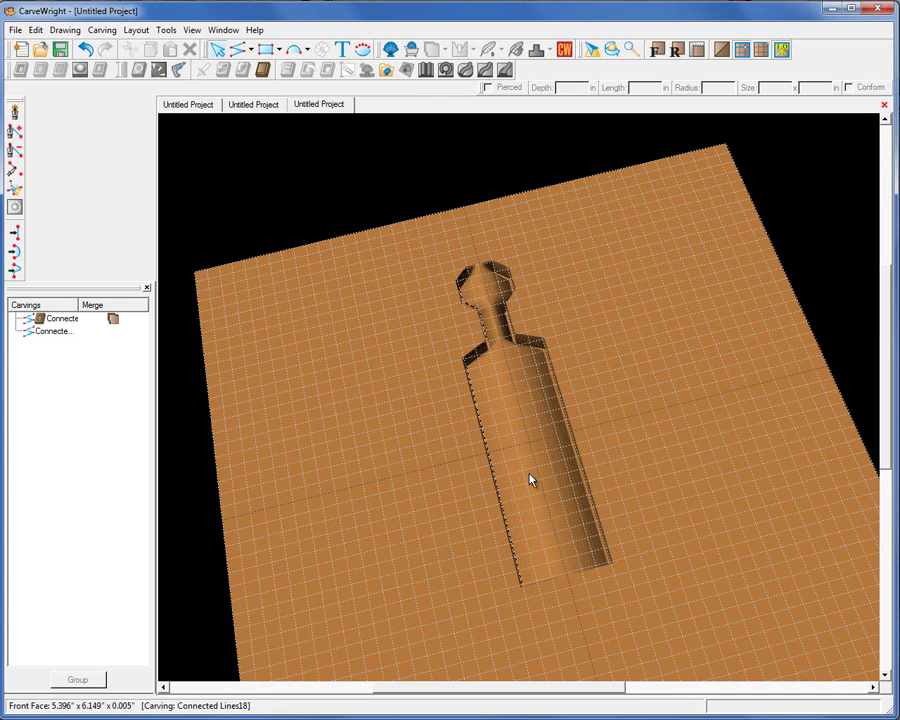
{"action": "right_click_drag", "start_coordinate": [540, 390], "coordinate": [643, 412]}
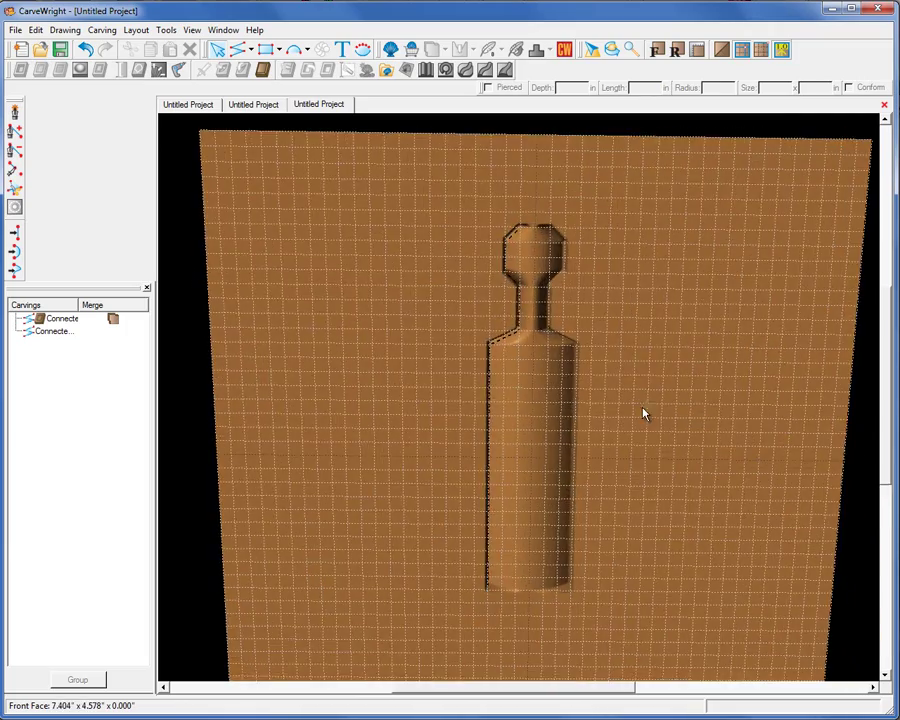
{"action": "right_click_drag", "start_coordinate": [629, 307], "coordinate": [580, 378]}
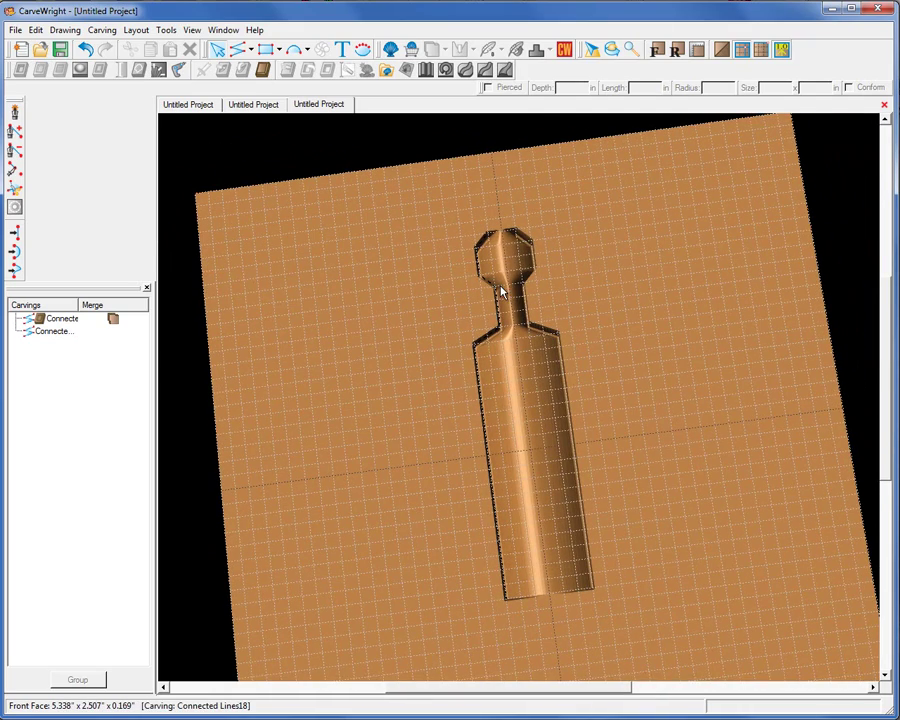
Reapply the bottle sweep from its rail editor with Reverse Rail off and tilt to inspect the twist.
{"action": "left_click", "coordinate": [488, 415]}
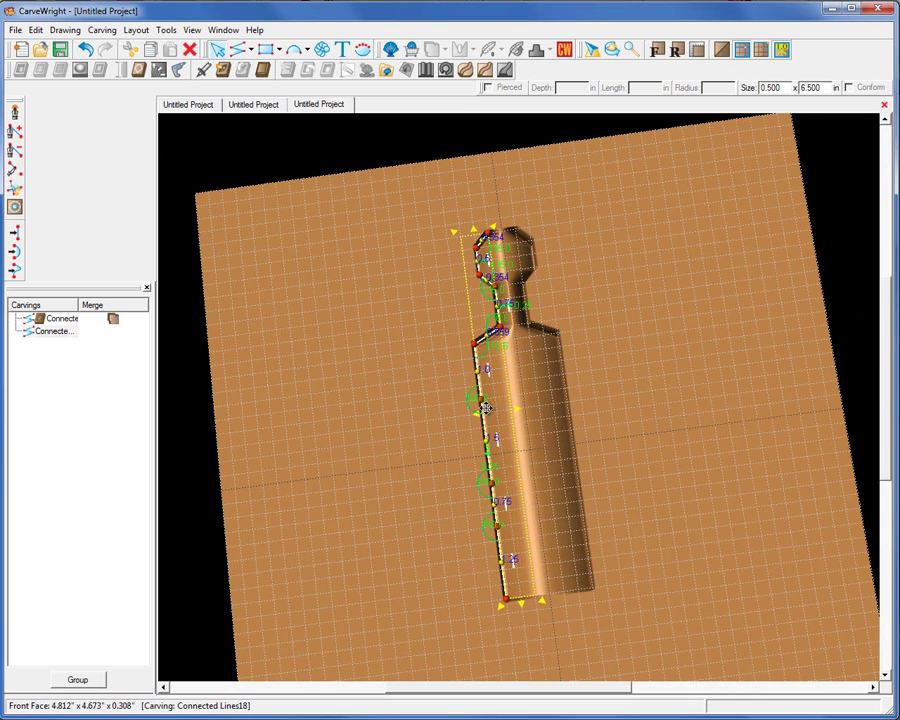
{"action": "double_click", "coordinate": [566, 395]}
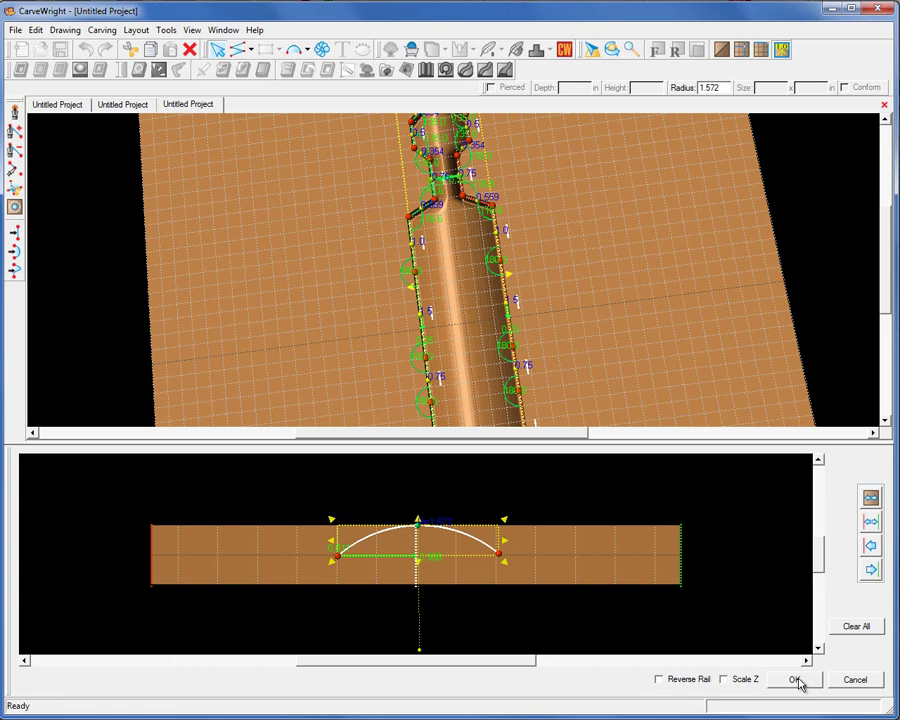
{"action": "left_click", "coordinate": [795, 680]}
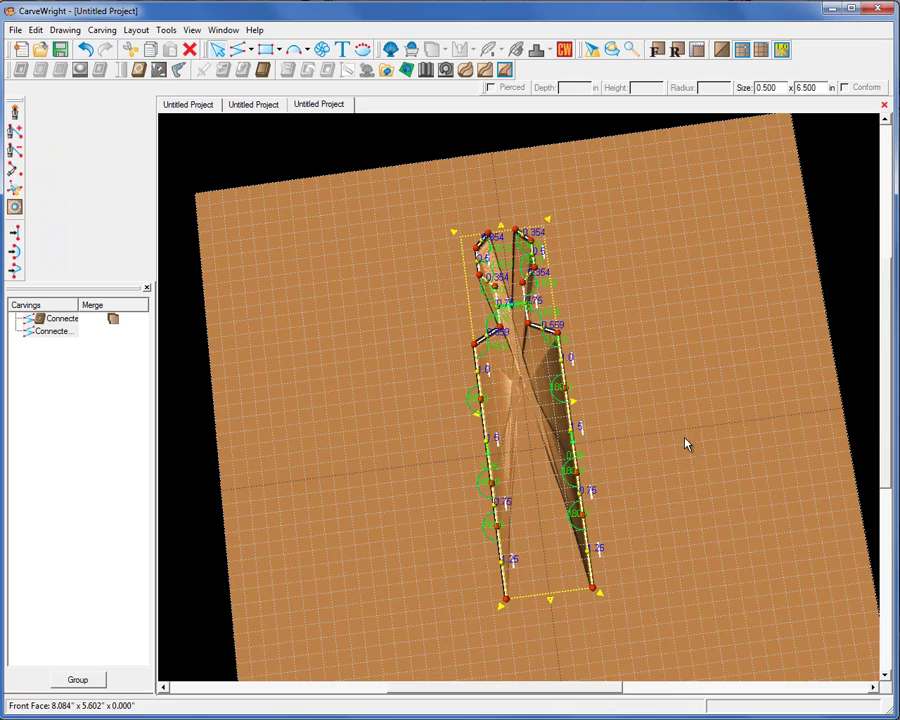
{"action": "left_click", "coordinate": [655, 492]}
{"action": "right_click_drag", "start_coordinate": [655, 492], "coordinate": [589, 428]}
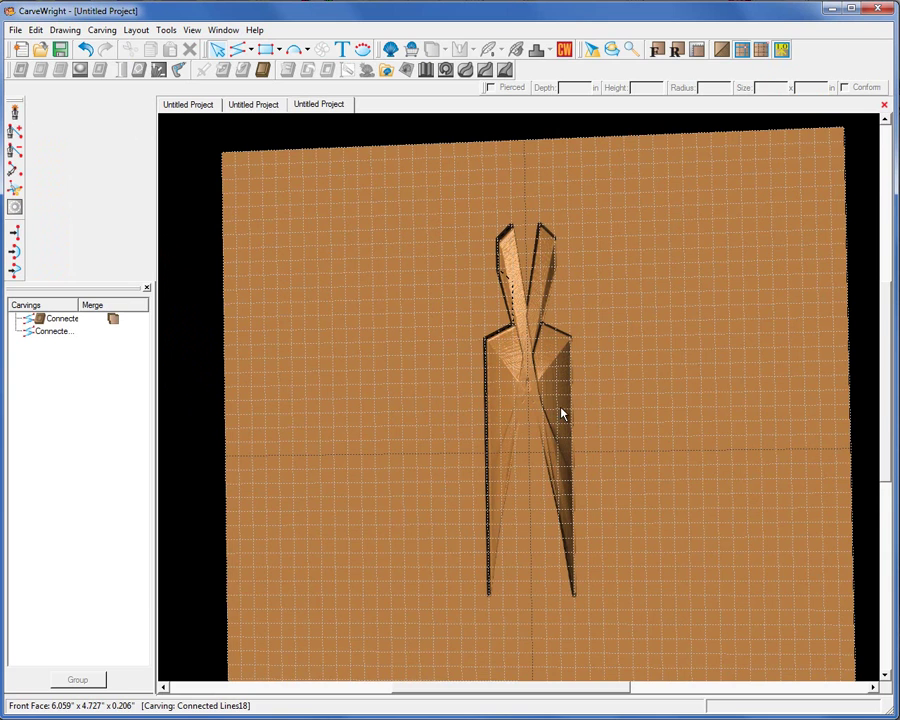
Reopen the bottle carving's rail and profile editor.
{"action": "double_click", "coordinate": [562, 408]}
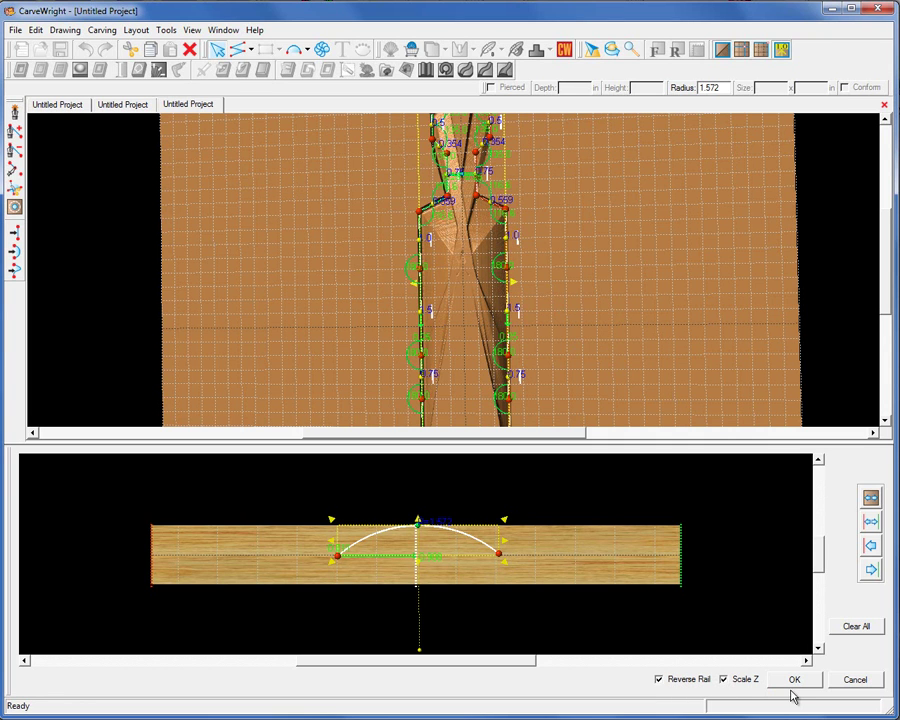
Apply the Reverse Rail, Scale Z sweep and orbit the board to inspect the rounded bottle.
{"action": "left_click", "coordinate": [794, 680]}
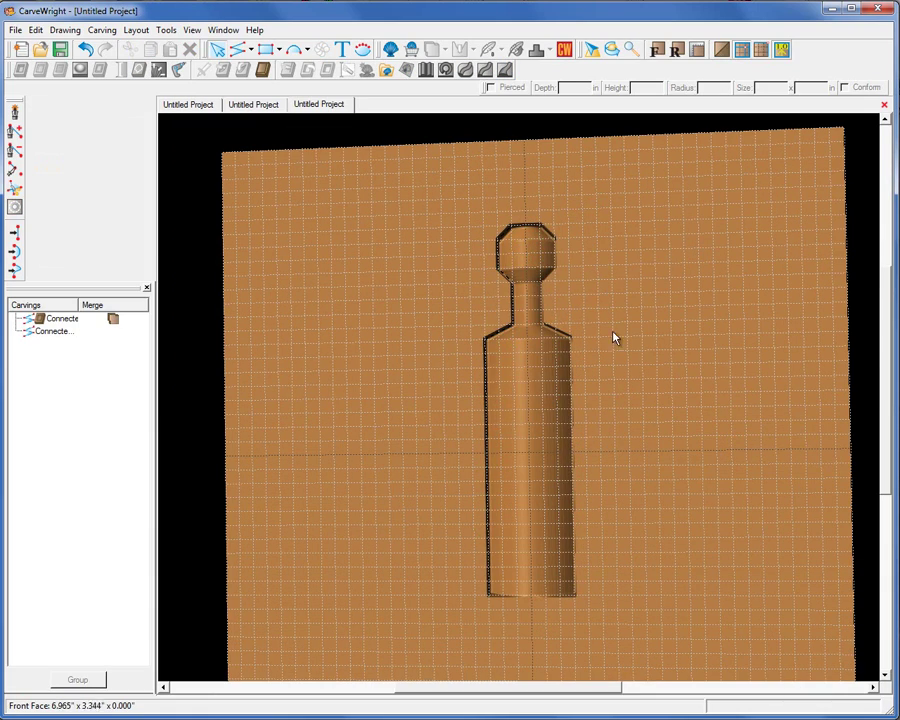
{"action": "mouse_move", "coordinate": [621, 420]}
{"action": "middle_mouse_down"}
{"action": "mouse_move", "coordinate": [649, 440]}
{"action": "mouse_move", "coordinate": [562, 333]}
{"action": "mouse_move", "coordinate": [657, 390]}
{"action": "mouse_move", "coordinate": [667, 540]}
{"action": "mouse_move", "coordinate": [629, 502]}
{"action": "mouse_move", "coordinate": [689, 422]}
{"action": "mouse_move", "coordinate": [677, 490]}
{"action": "mouse_move", "coordinate": [647, 406]}
{"action": "mouse_move", "coordinate": [617, 432]}
{"action": "middle_mouse_up"}
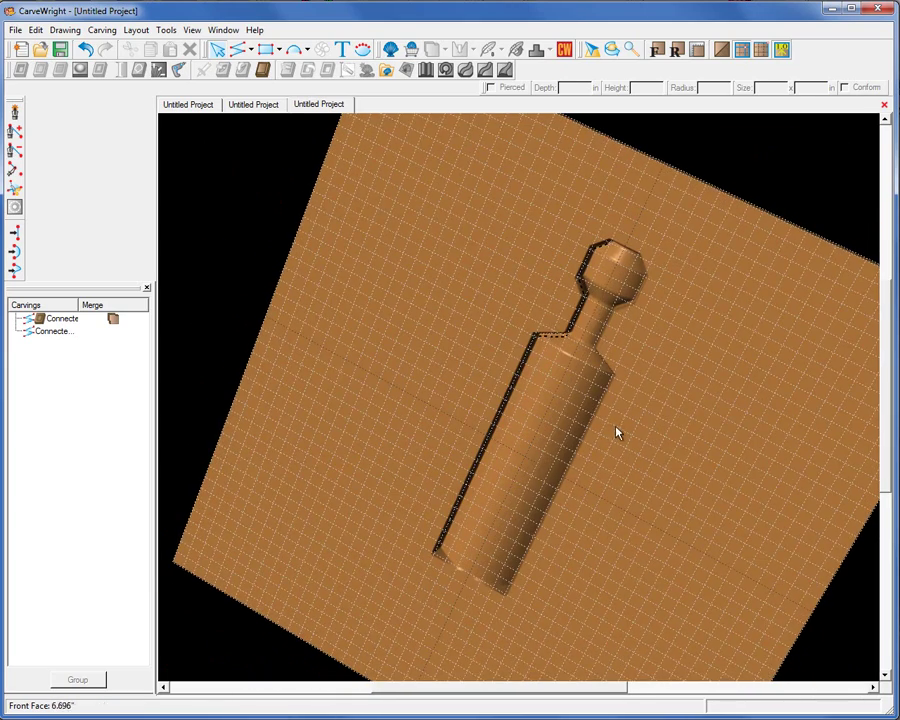
{"action": "left_click", "coordinate": [594, 313]}
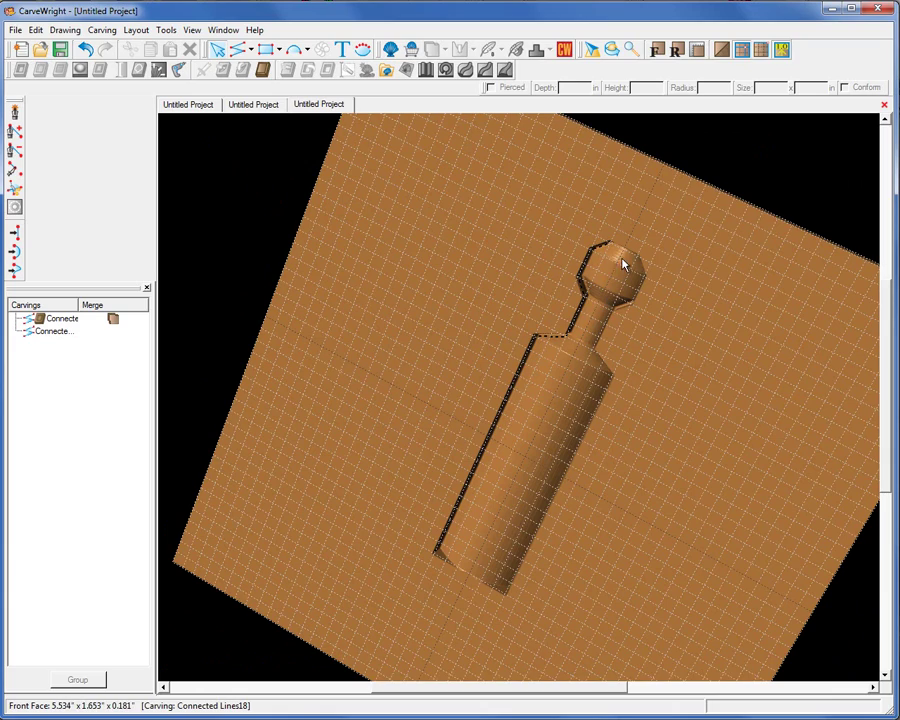
{"action": "right_click_drag", "start_coordinate": [693, 388], "coordinate": [613, 250]}
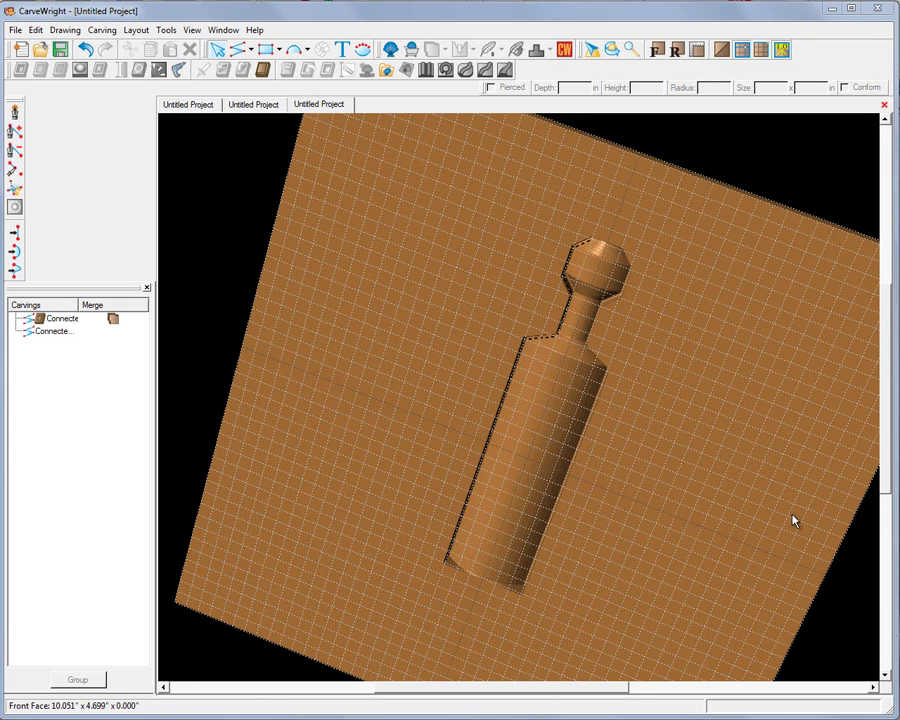
In front view, add three vertices along the bottle's left rail to split its straight side.
{"action": "left_click", "coordinate": [657, 50]}
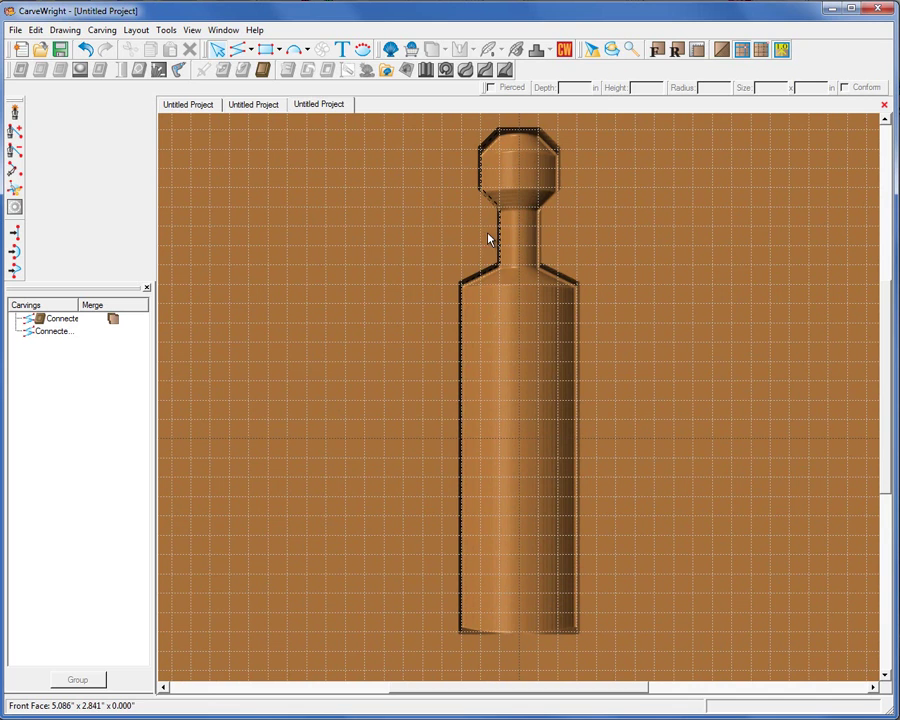
{"action": "left_click", "coordinate": [491, 277]}
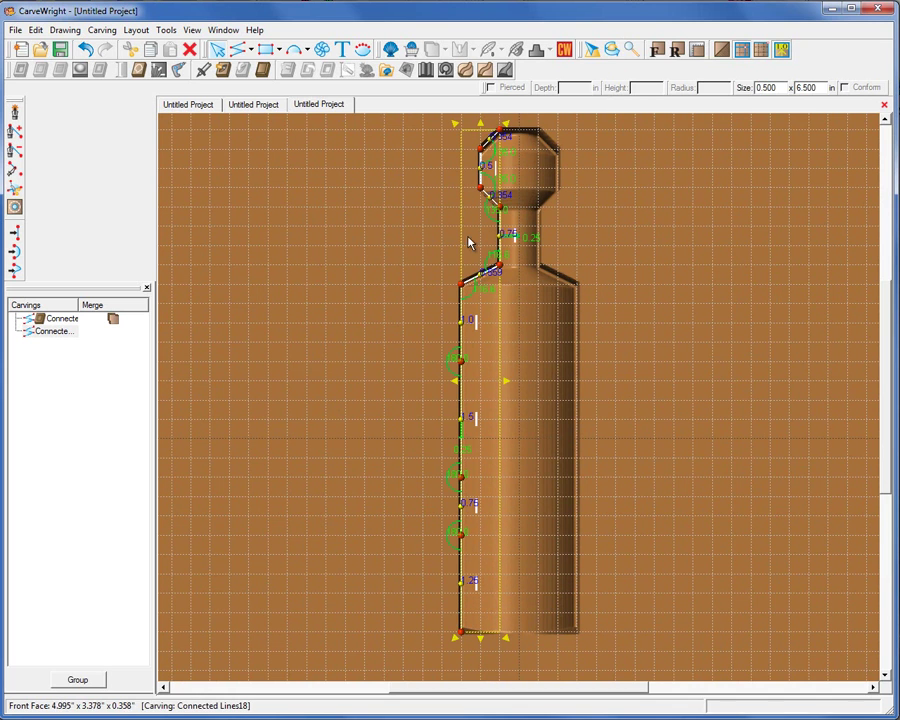
{"action": "left_click", "coordinate": [16, 132]}
{"action": "left_click", "coordinate": [461, 333]}
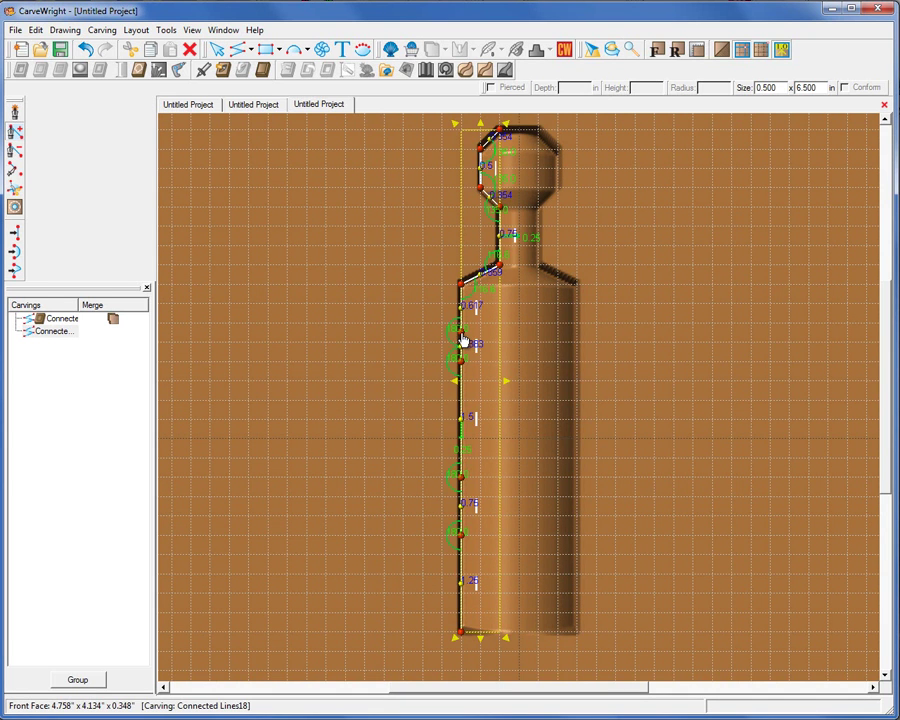
{"action": "left_click", "coordinate": [460, 387]}
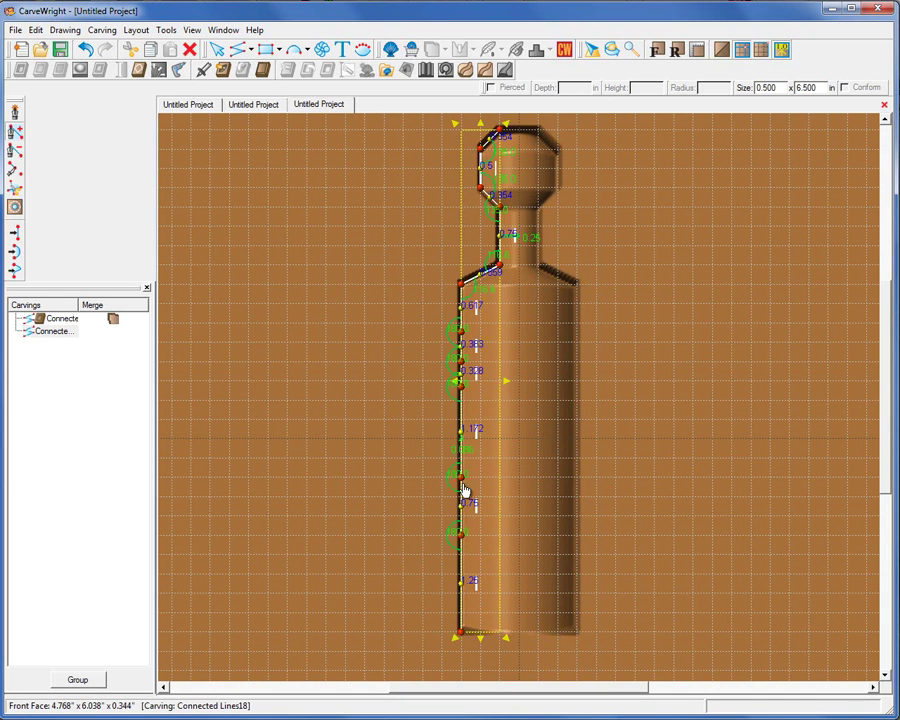
{"action": "left_click", "coordinate": [460, 561]}
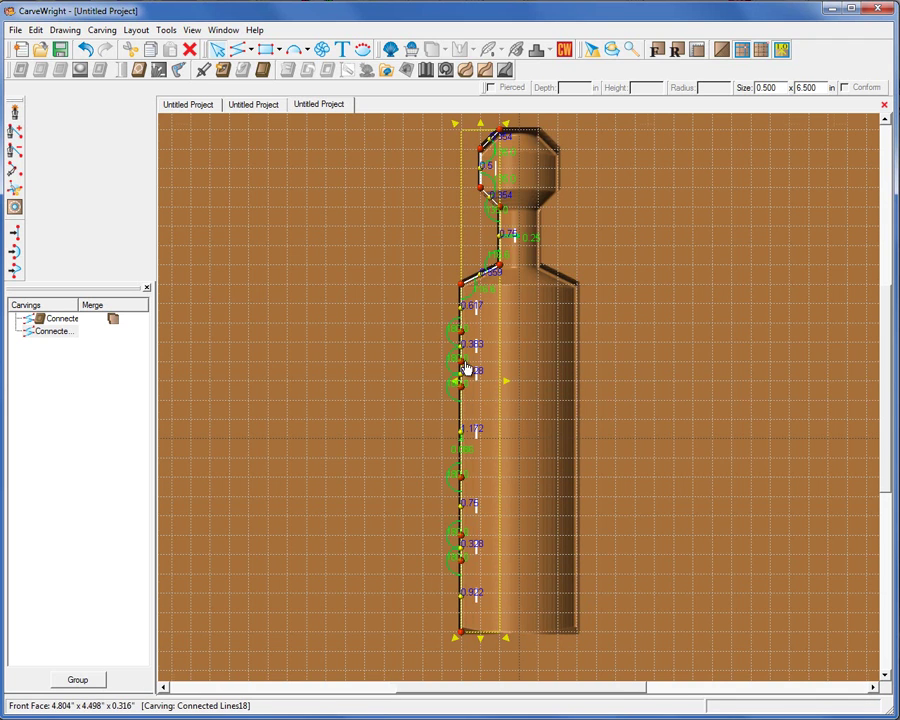
{"action": "scroll", "coordinate": [466, 368], "scroll_direction": "up", "scroll_amount": 1}
{"action": "scroll", "coordinate": [466, 368], "scroll_direction": "down", "scroll_amount": 2}
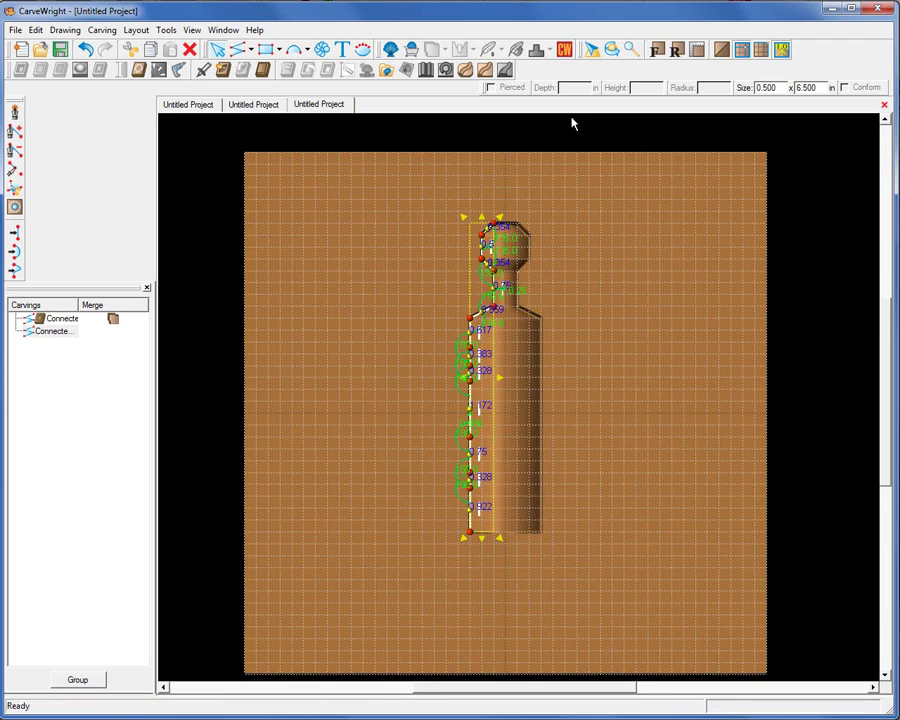
Hide labels and form a short left-side segment into an outward arc bead.
{"action": "left_click", "coordinate": [781, 49]}
{"action": "scroll", "coordinate": [493, 341], "scroll_direction": "up", "scroll_amount": 3}
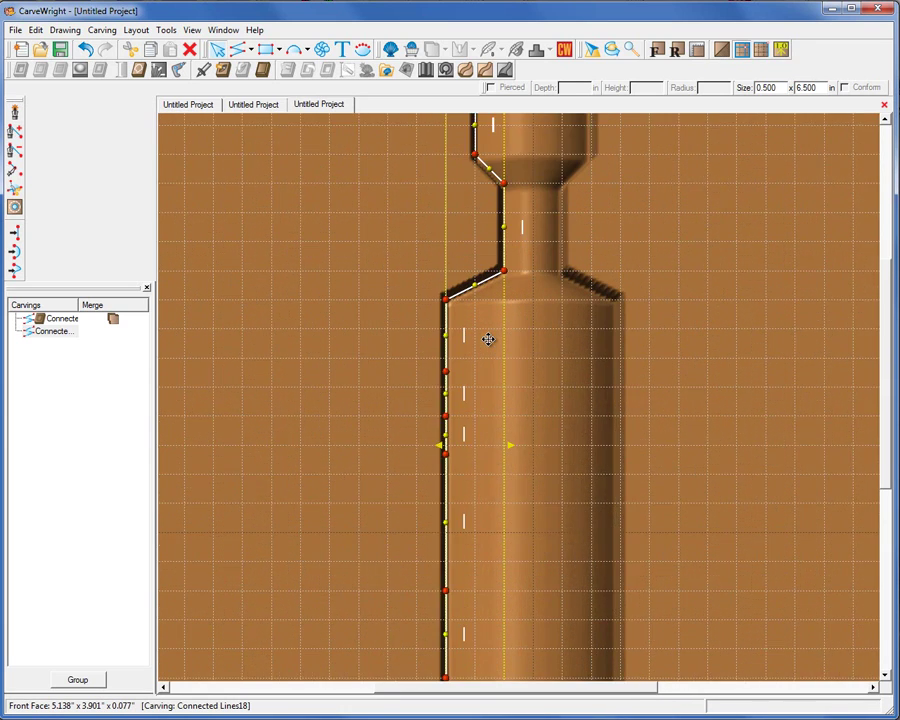
{"action": "right_click", "coordinate": [437, 399]}
{"action": "mouse_move", "coordinate": [515, 458]}
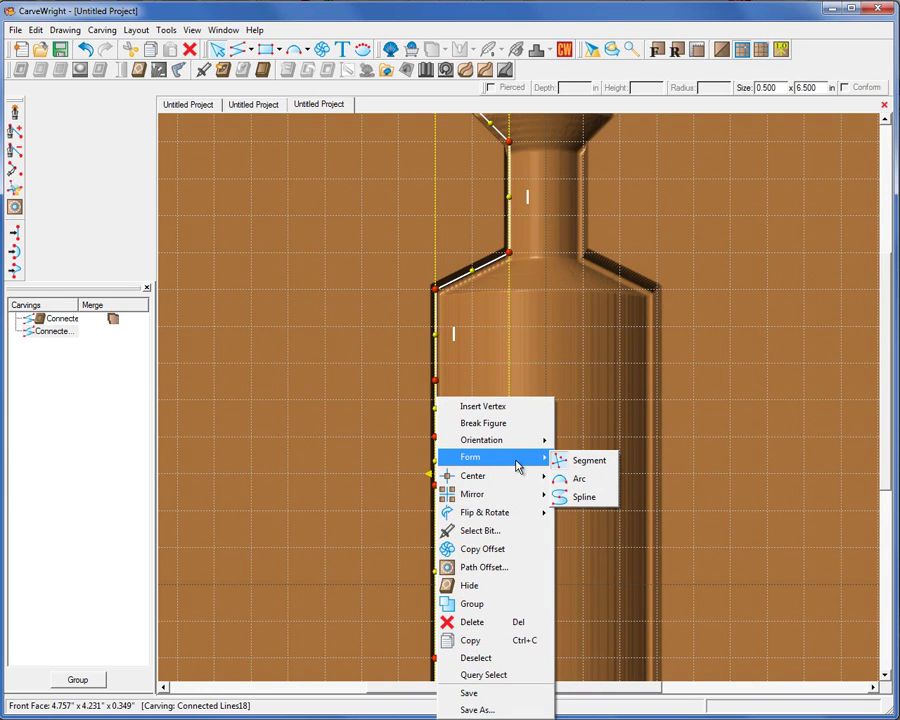
{"action": "left_click", "coordinate": [590, 481]}
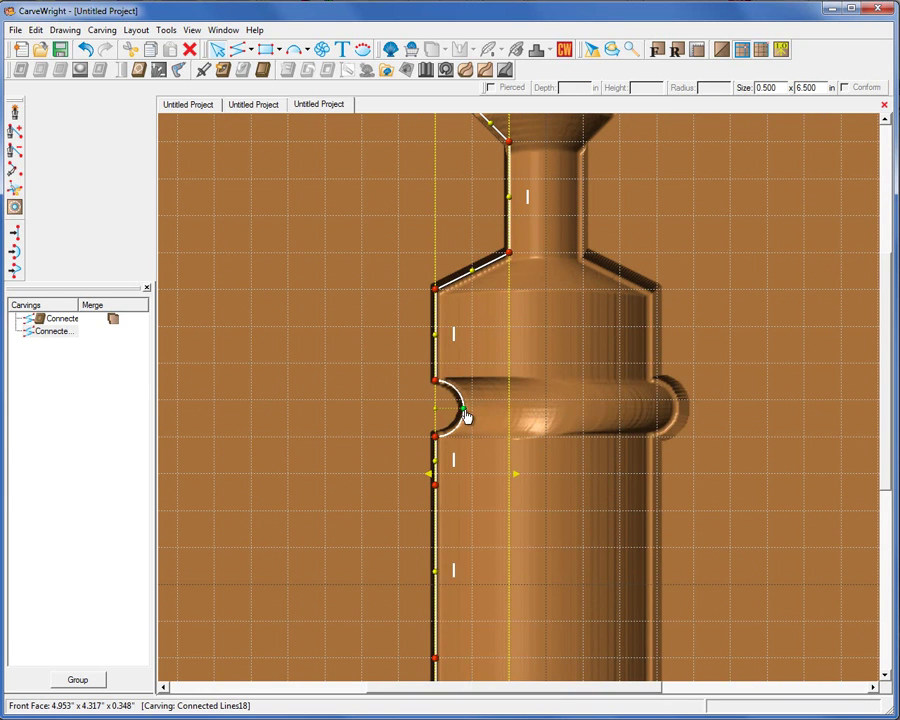
{"action": "left_click_drag", "start_coordinate": [463, 412], "coordinate": [414, 408]}
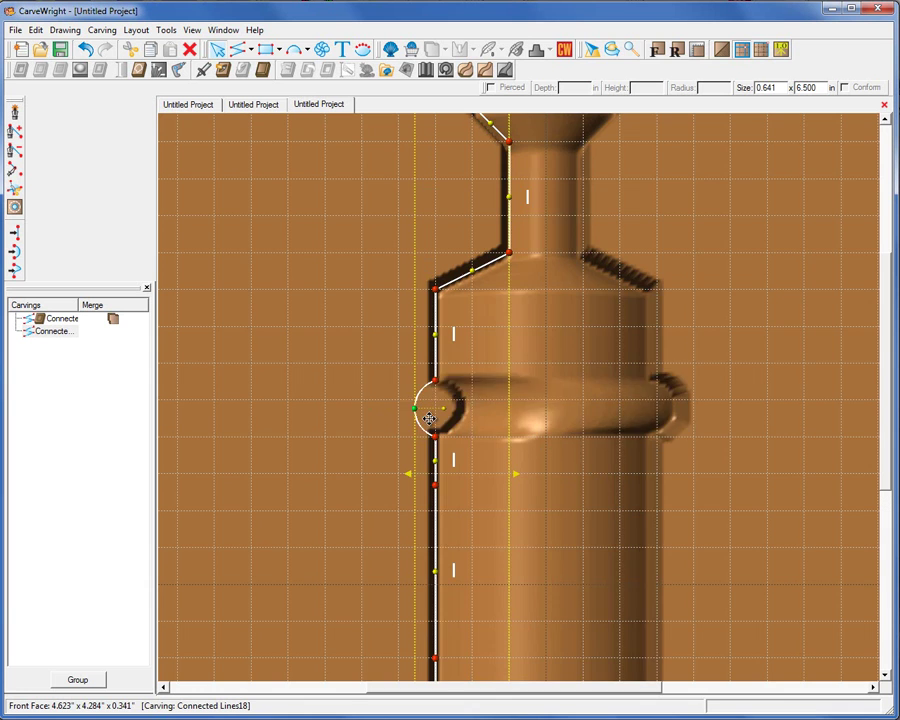
Mirror the bottle outline horizontally.
{"action": "scroll", "coordinate": [452, 452], "scroll_direction": "up", "scroll_amount": 1}
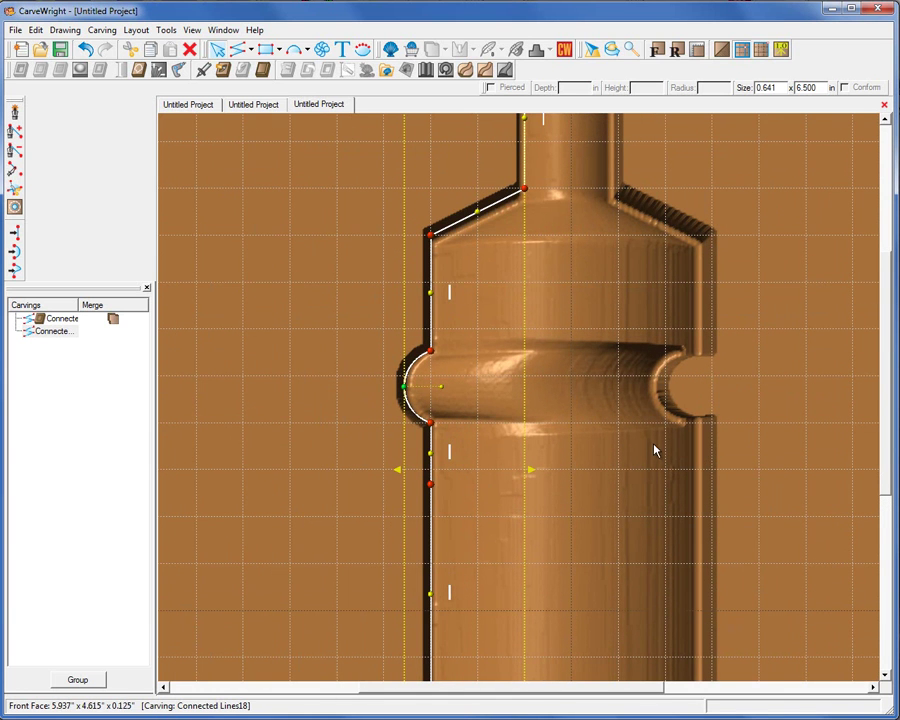
{"action": "right_click", "coordinate": [430, 431]}
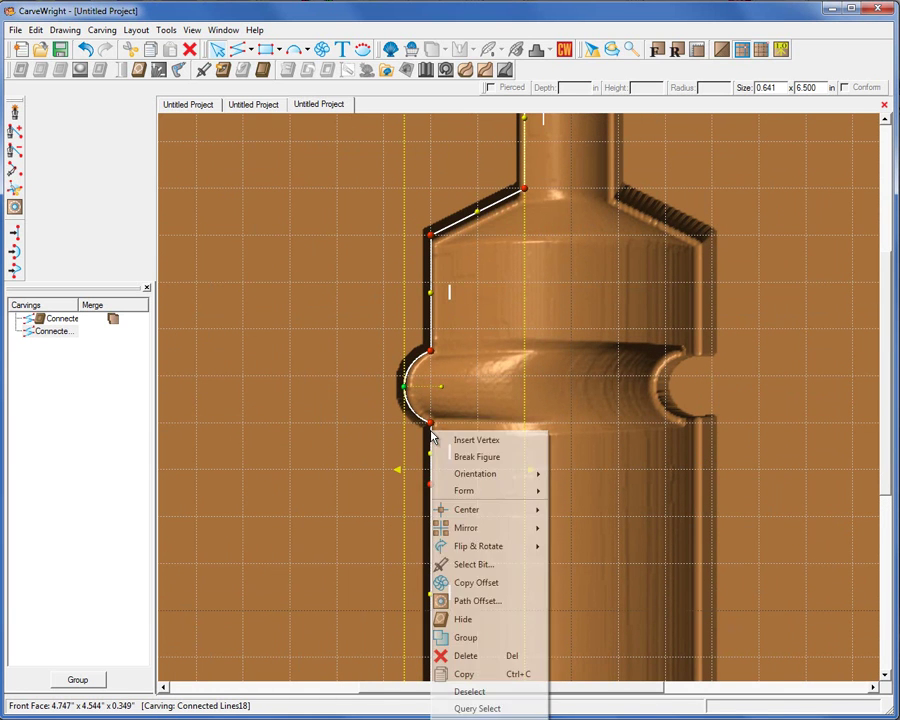
{"action": "mouse_move", "coordinate": [488, 530]}
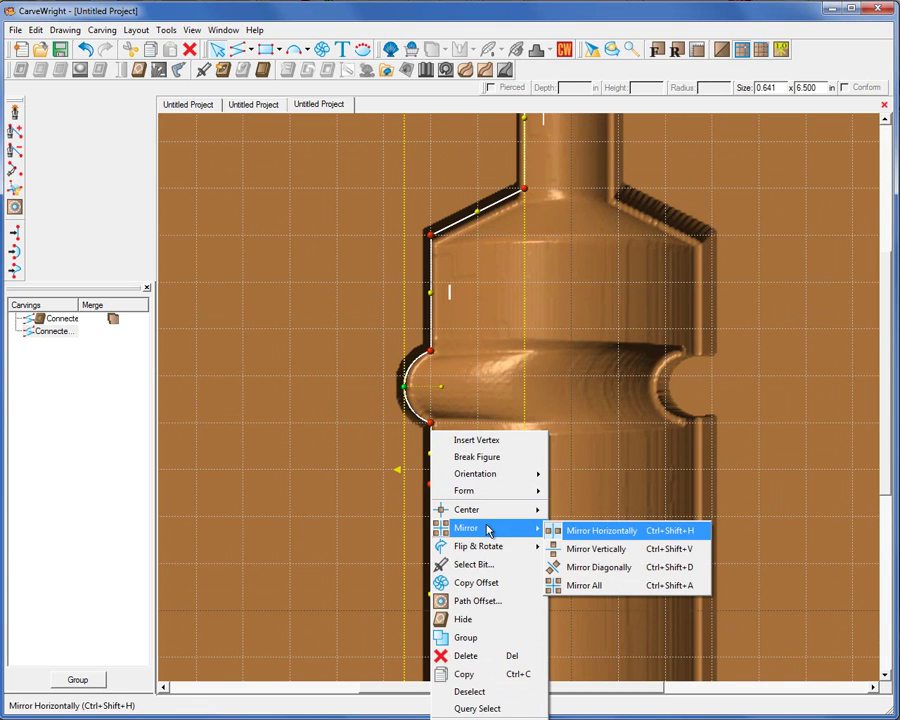
{"action": "left_click", "coordinate": [598, 531]}
Convert the lower side segment to a spline and bend it into an S-curve.
{"action": "scroll", "coordinate": [480, 505], "scroll_direction": "up", "scroll_amount": 1}
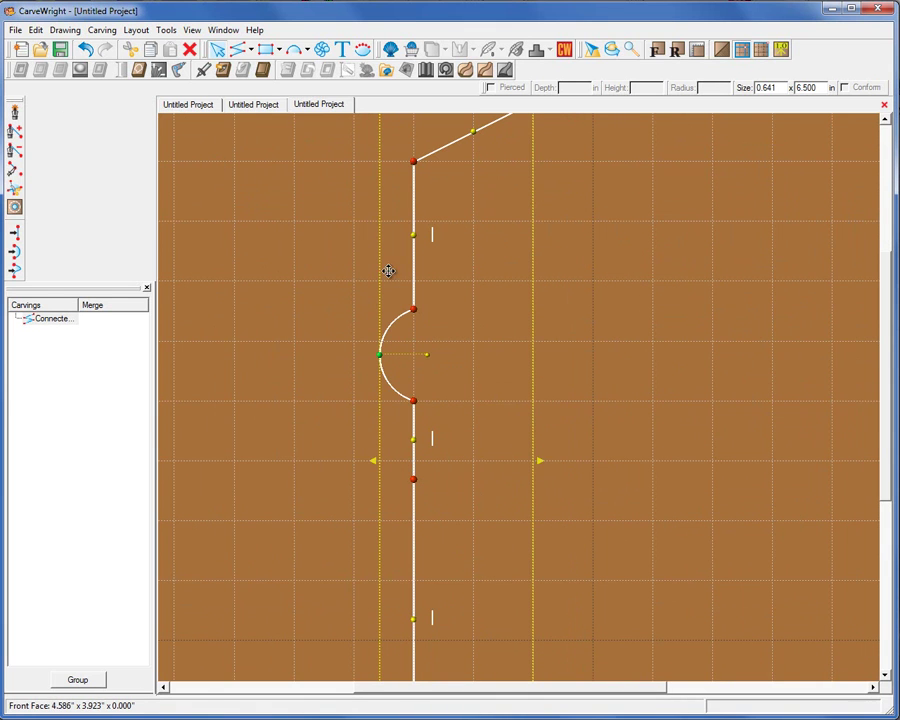
{"action": "right_click", "coordinate": [413, 459]}
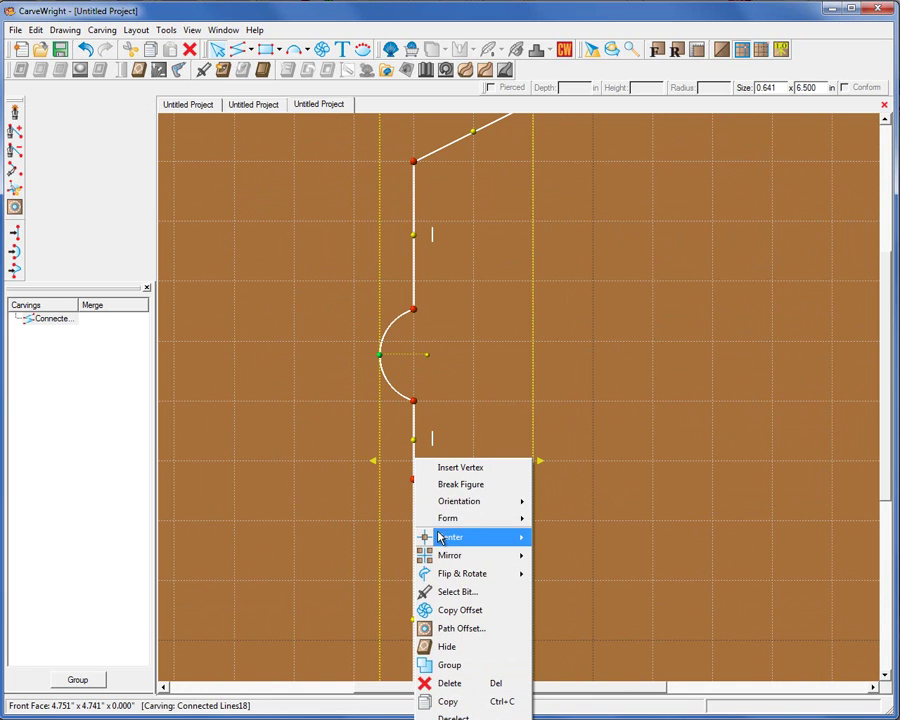
{"action": "mouse_move", "coordinate": [536, 518]}
{"action": "left_click", "coordinate": [570, 563]}
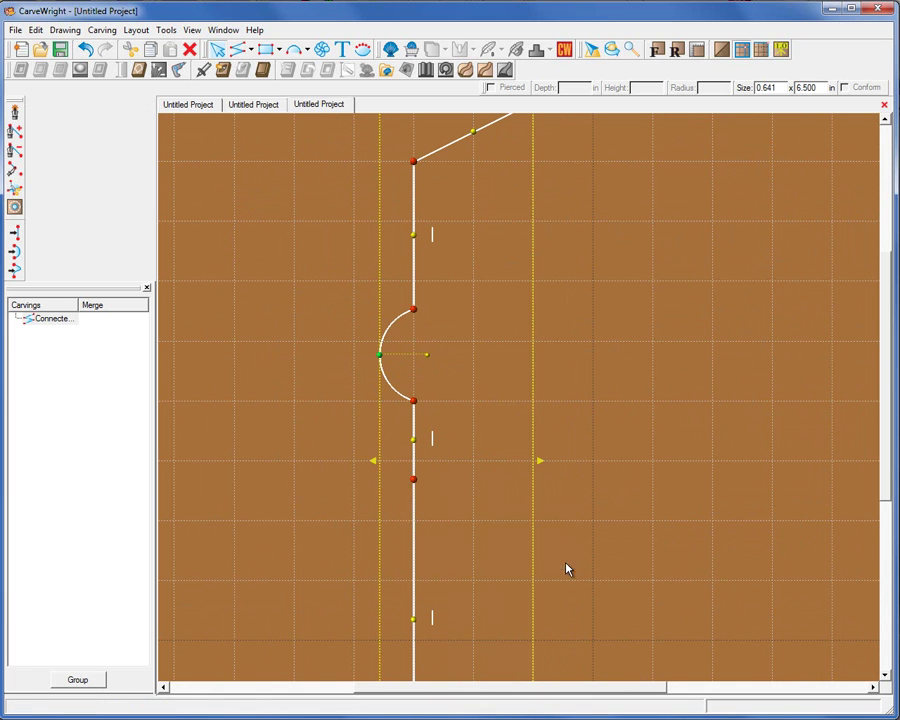
{"action": "left_click_drag", "start_coordinate": [413, 521], "coordinate": [307, 438]}
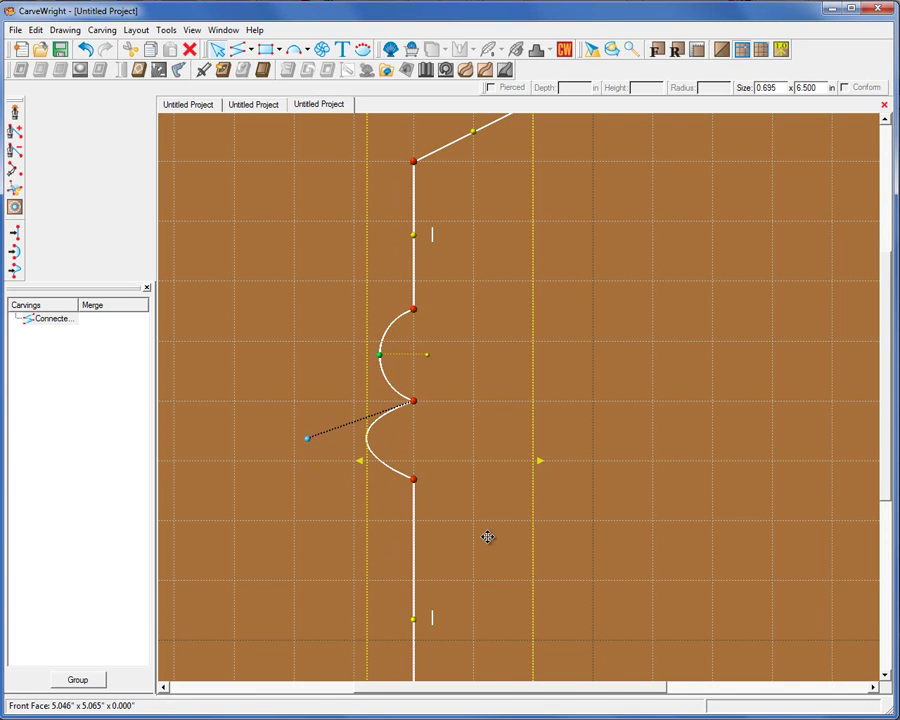
{"action": "scroll", "coordinate": [502, 544], "scroll_direction": "up", "scroll_amount": 1}
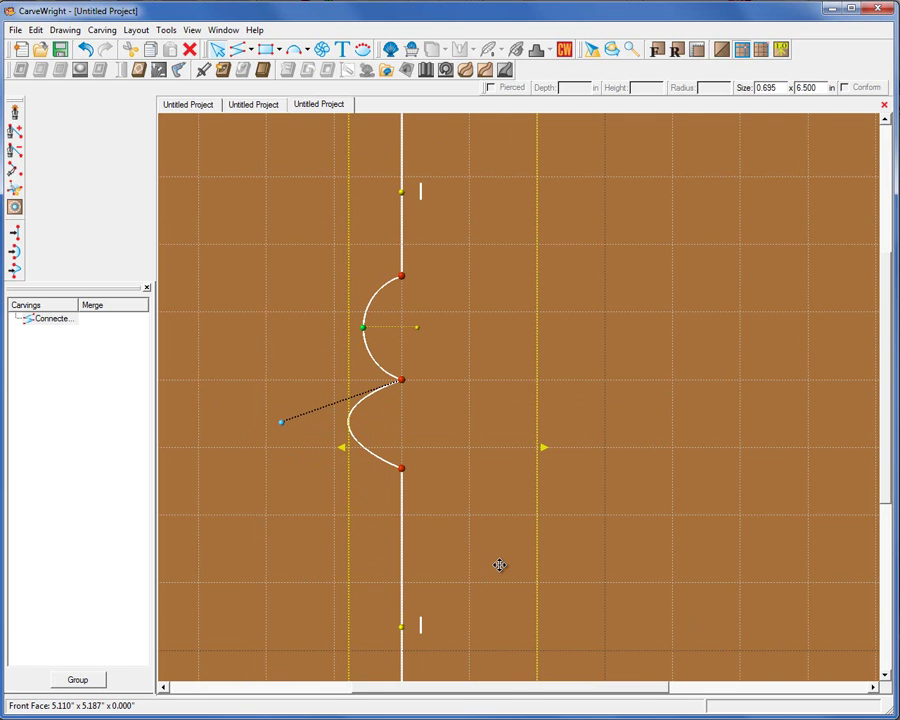
{"action": "scroll", "coordinate": [492, 549], "scroll_direction": "down", "scroll_amount": 5}
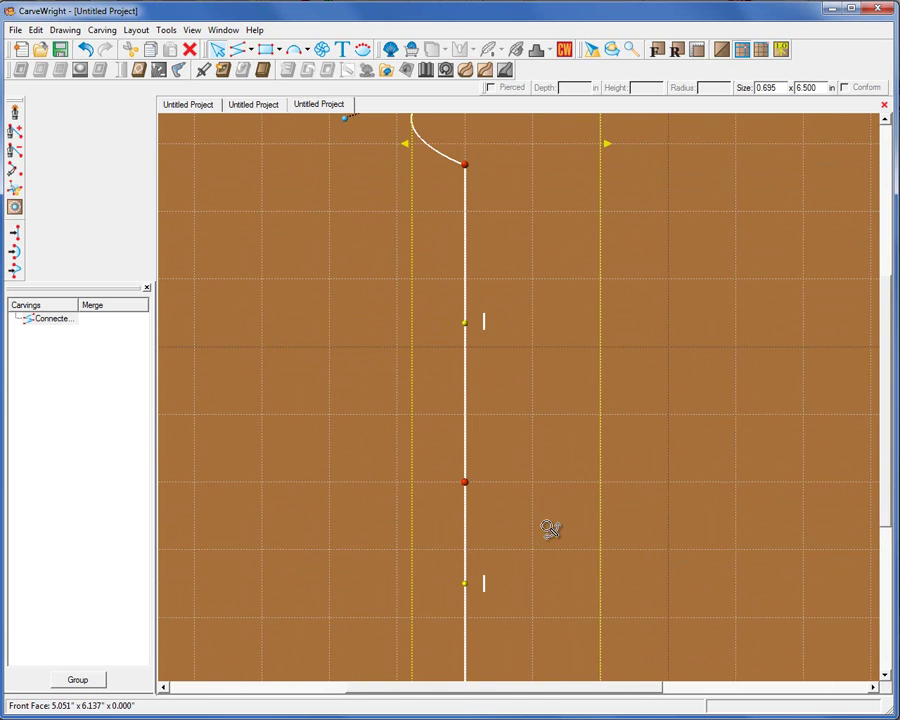
{"action": "scroll", "coordinate": [560, 454], "scroll_direction": "down", "scroll_amount": 1}
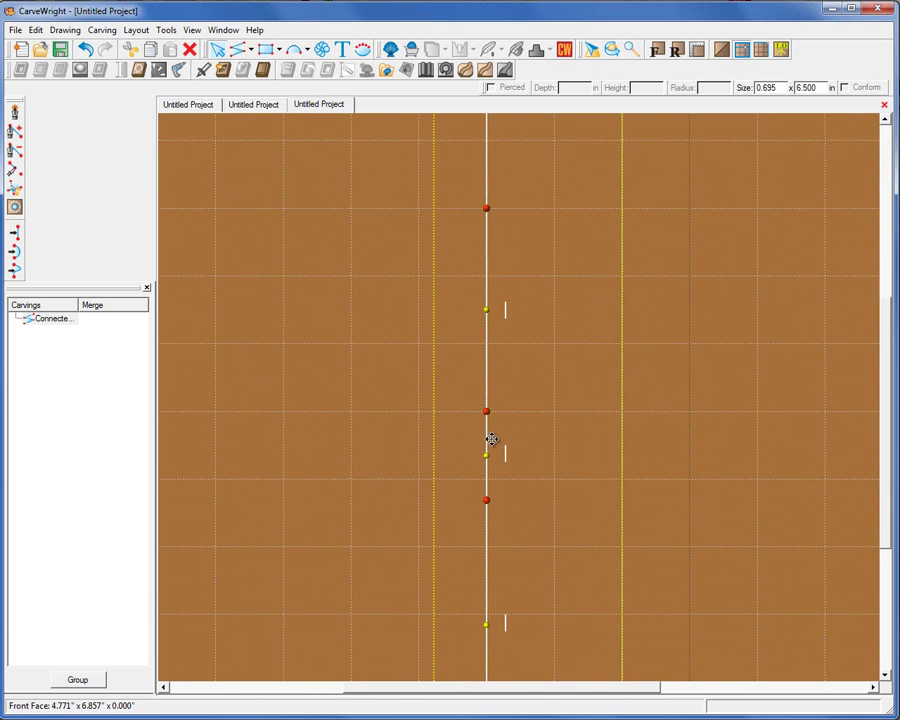
Convert another straight segment to a spline bulging out to the left.
{"action": "right_click", "coordinate": [486, 436]}
{"action": "mouse_move", "coordinate": [570, 496]}
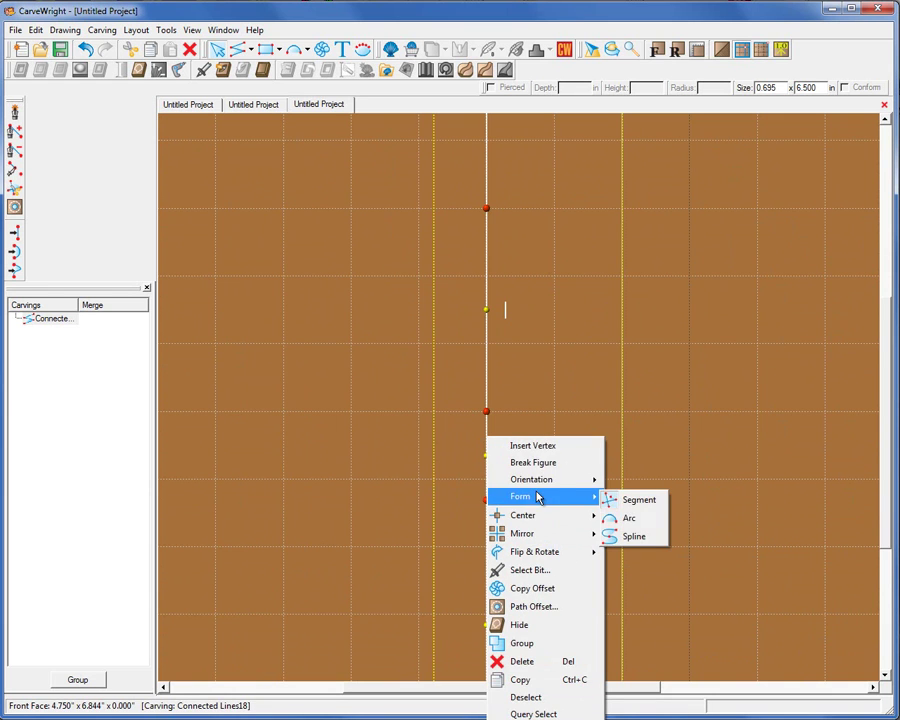
{"action": "left_click", "coordinate": [612, 536]}
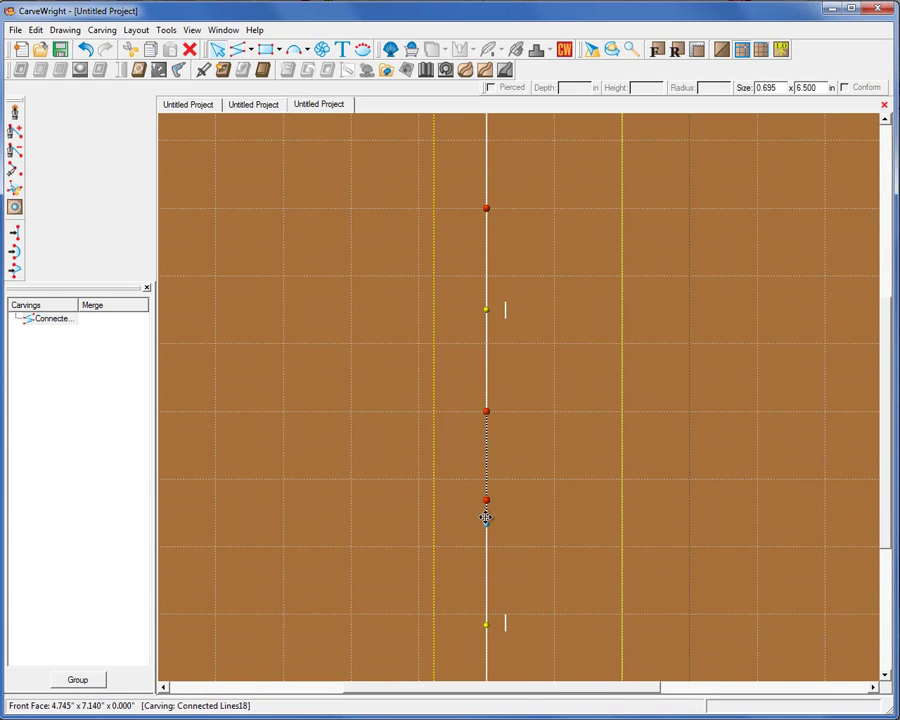
{"action": "left_click_drag", "start_coordinate": [486, 523], "coordinate": [379, 455]}
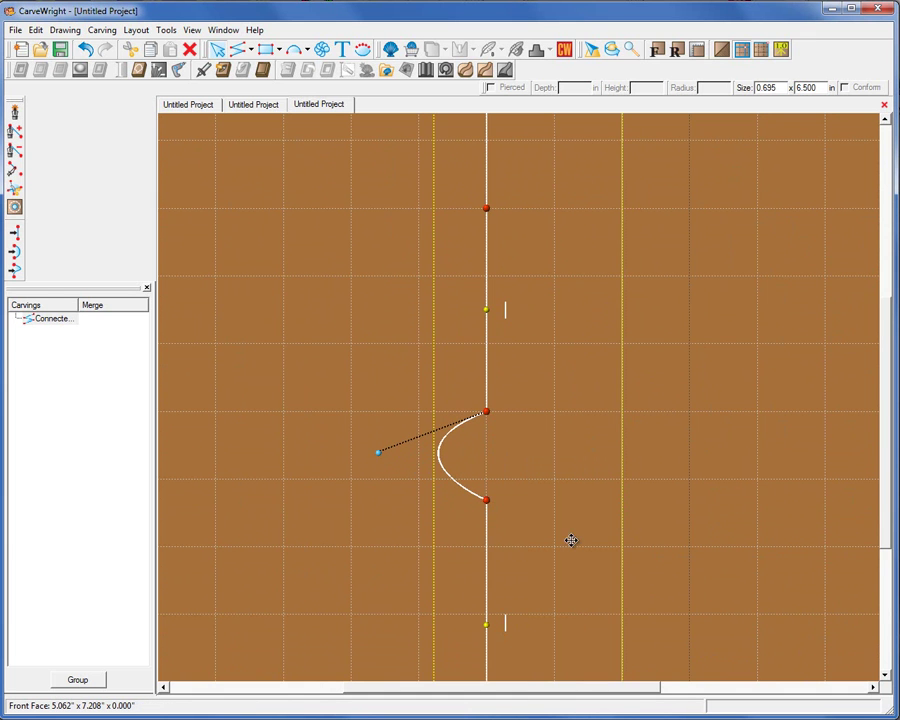
{"action": "scroll", "coordinate": [593, 575], "scroll_direction": "up", "scroll_amount": 1}
{"action": "scroll", "coordinate": [593, 575], "scroll_direction": "down", "scroll_amount": 2}
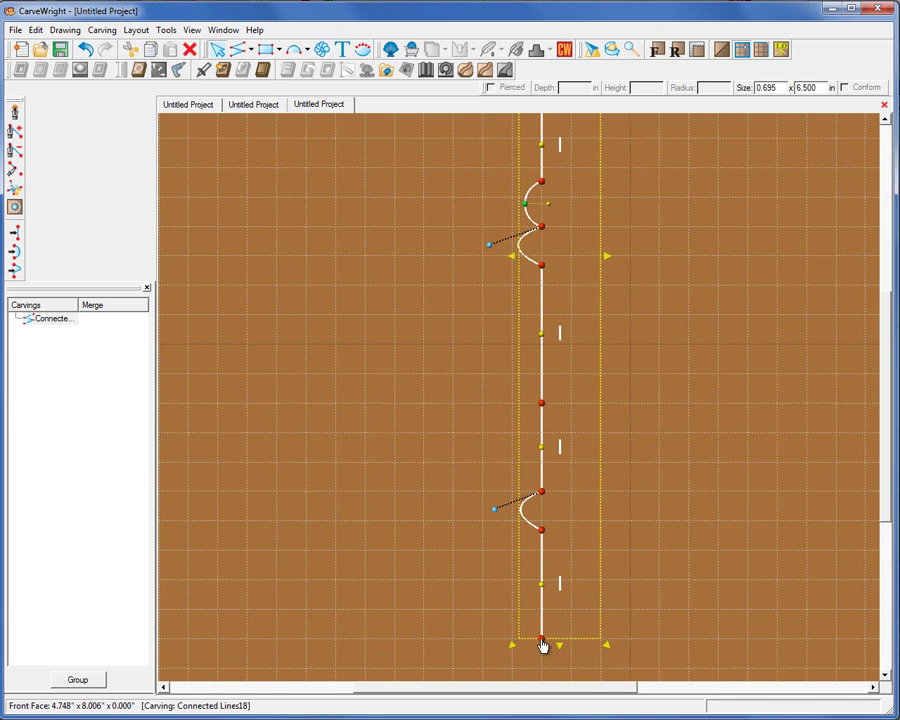
Slant the profile's bottom end leftward and bend the upper straight segment into a spline curving right.
{"action": "left_click_drag", "start_coordinate": [542, 642], "coordinate": [512, 638]}
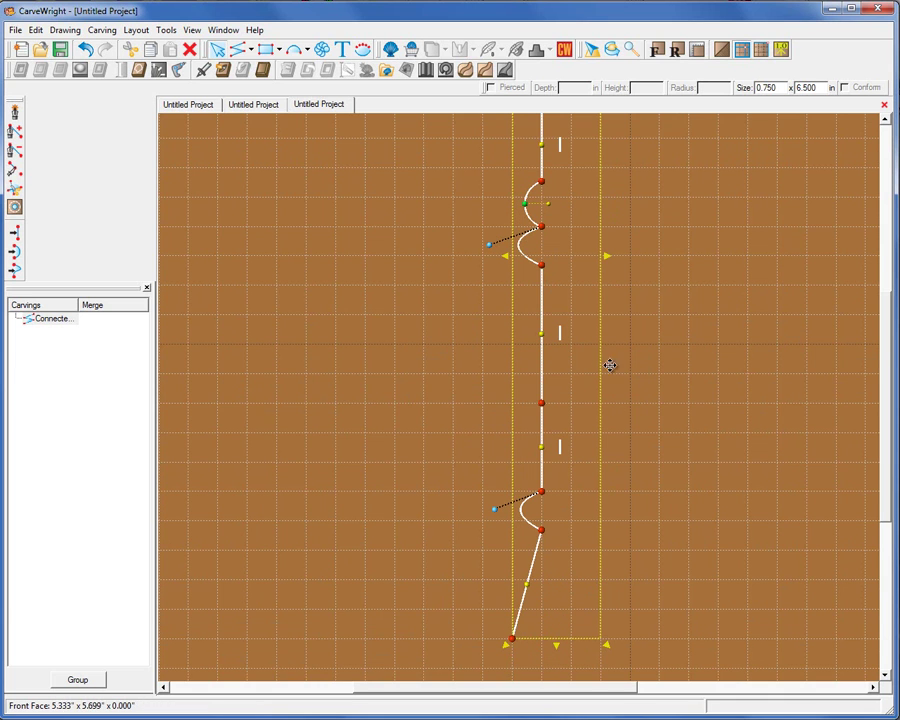
{"action": "left_click", "coordinate": [704, 388]}
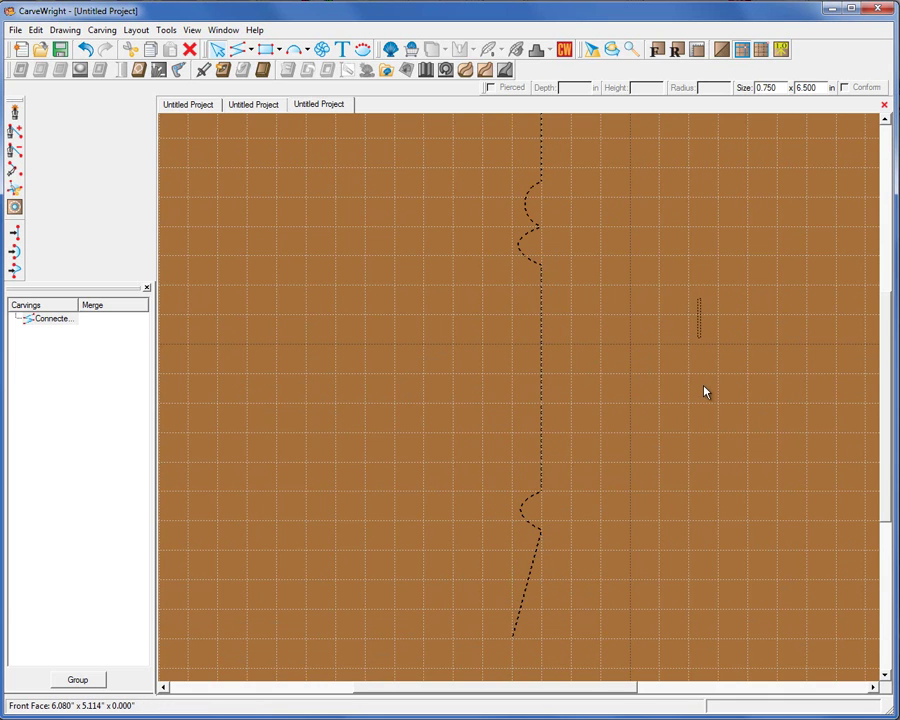
{"action": "middle_click_drag", "start_coordinate": [698, 430], "coordinate": [720, 568]}
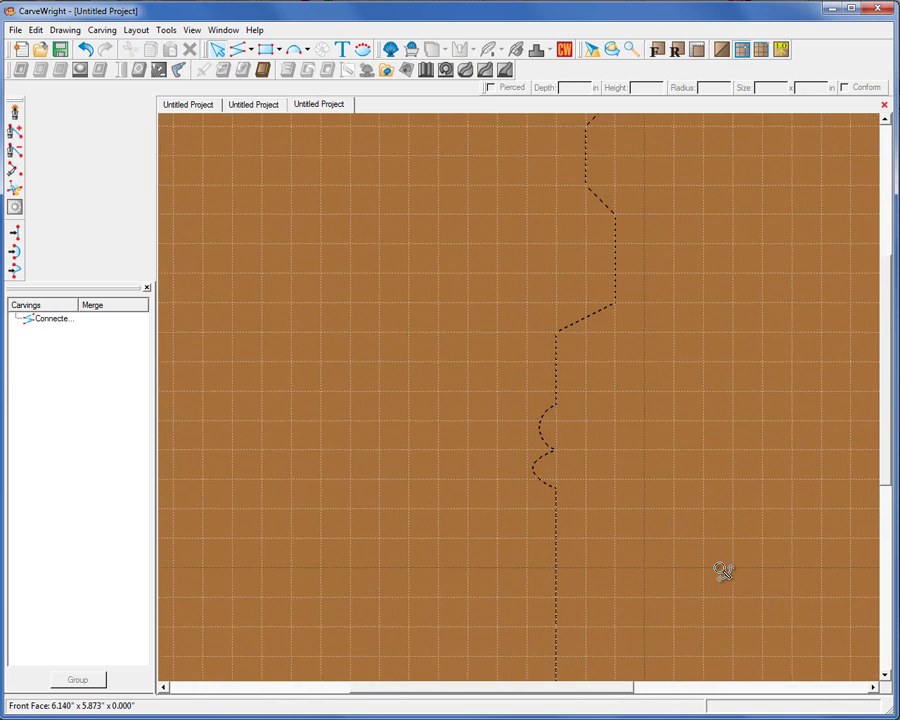
{"action": "middle_click_drag", "start_coordinate": [700, 340], "coordinate": [693, 435]}
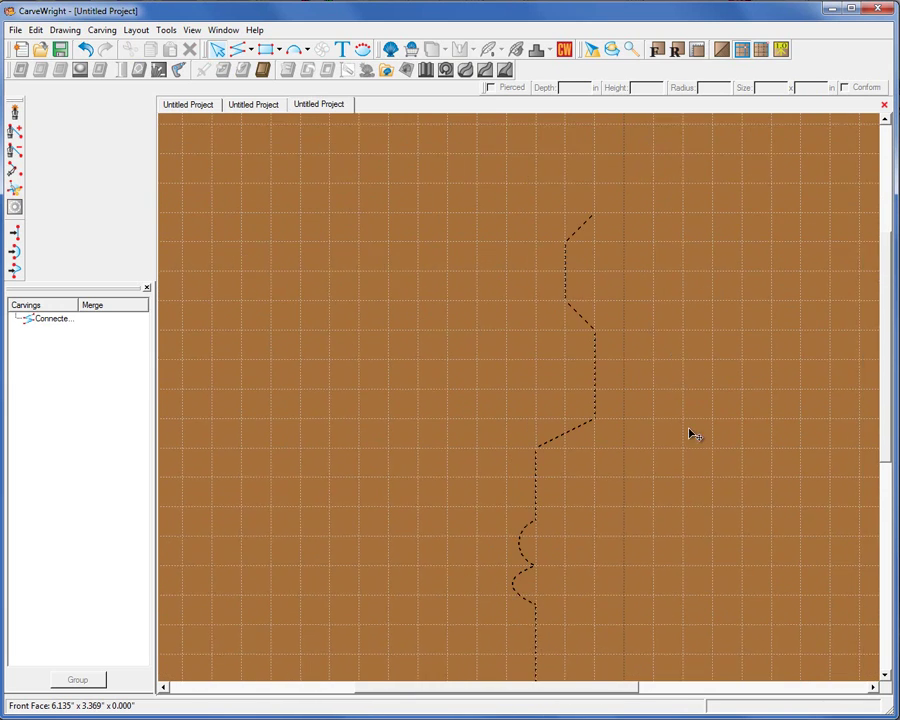
{"action": "left_click", "coordinate": [594, 386]}
{"action": "right_click", "coordinate": [593, 397]}
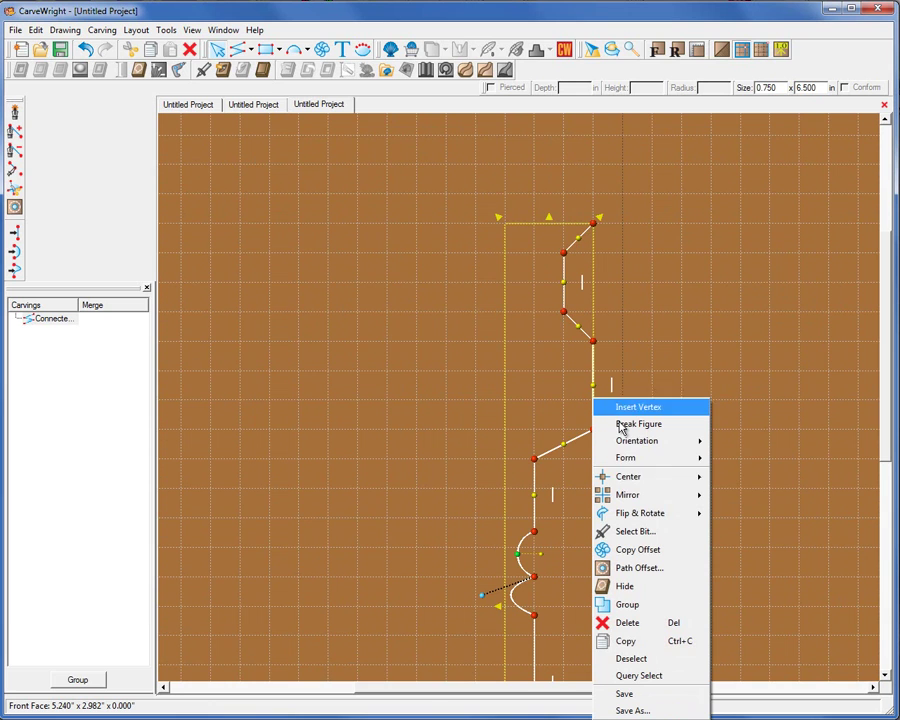
{"action": "mouse_move", "coordinate": [636, 459]}
{"action": "left_click", "coordinate": [738, 498]}
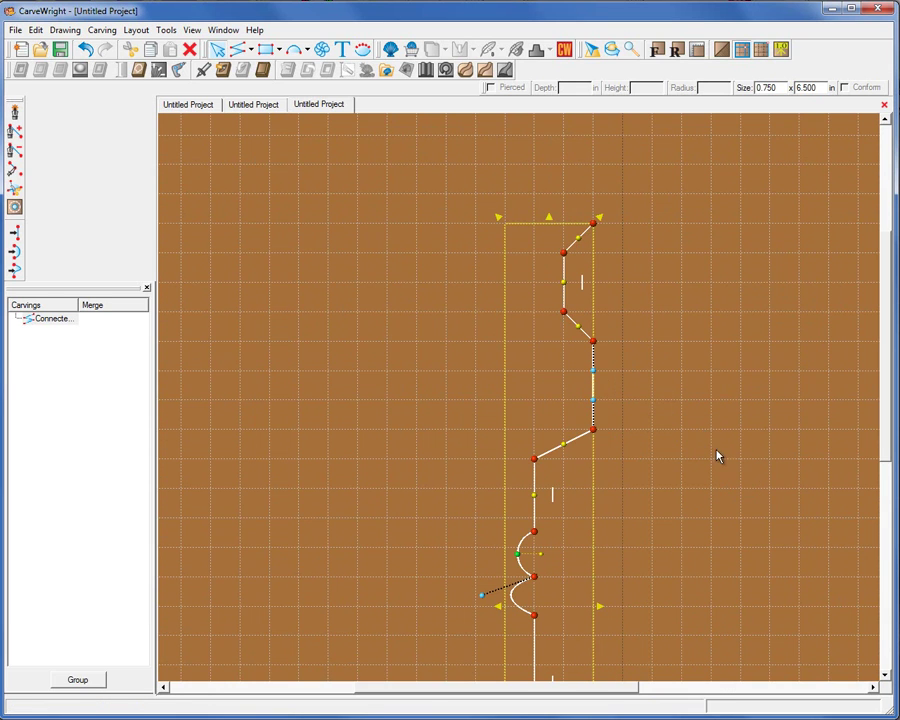
{"action": "left_click_drag", "start_coordinate": [594, 370], "coordinate": [617, 406]}
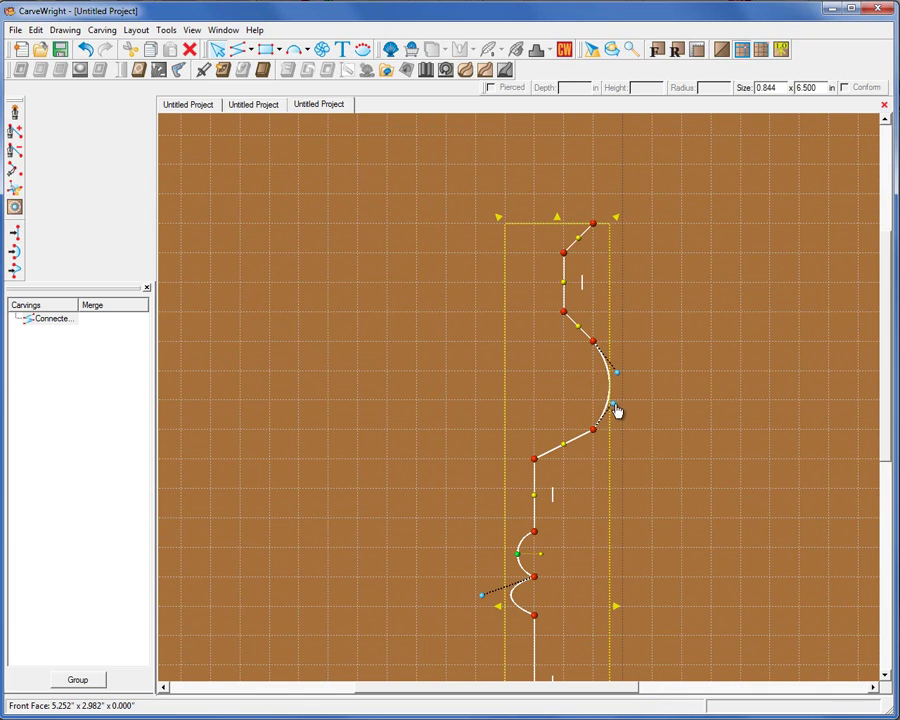
Convert the lower slanted segment and the upper straight neck segment into arcs.
{"action": "right_click", "coordinate": [536, 462]}
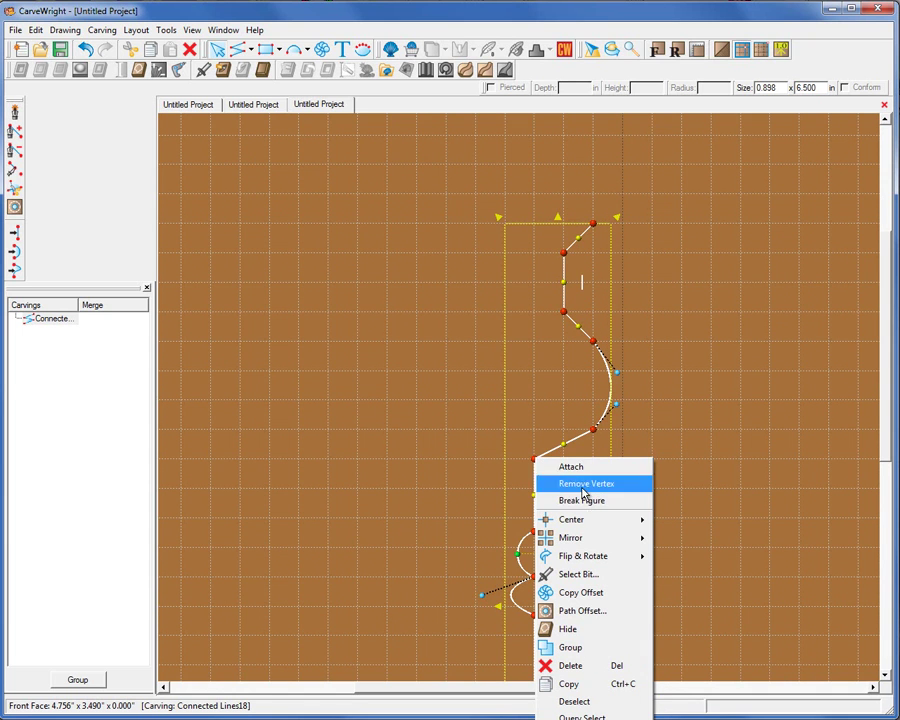
{"action": "left_click", "coordinate": [583, 502]}
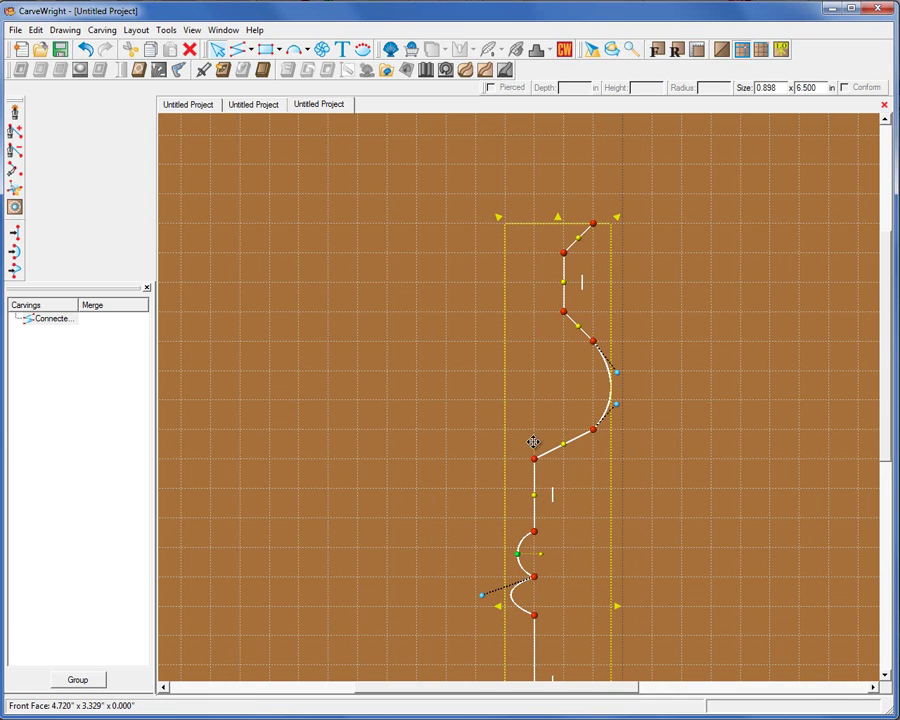
{"action": "right_click", "coordinate": [547, 460]}
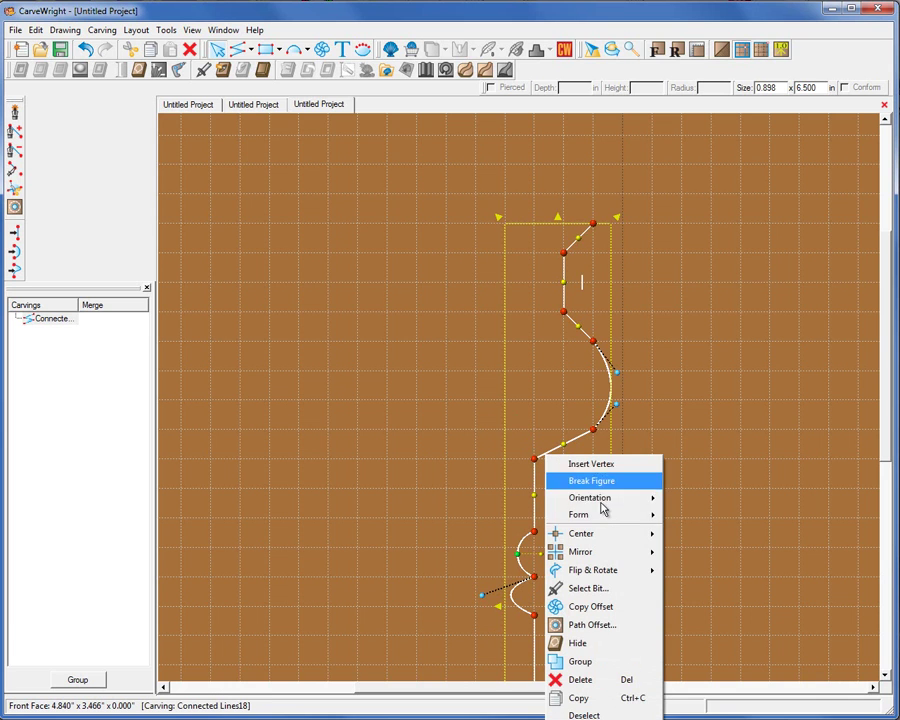
{"action": "mouse_move", "coordinate": [640, 514]}
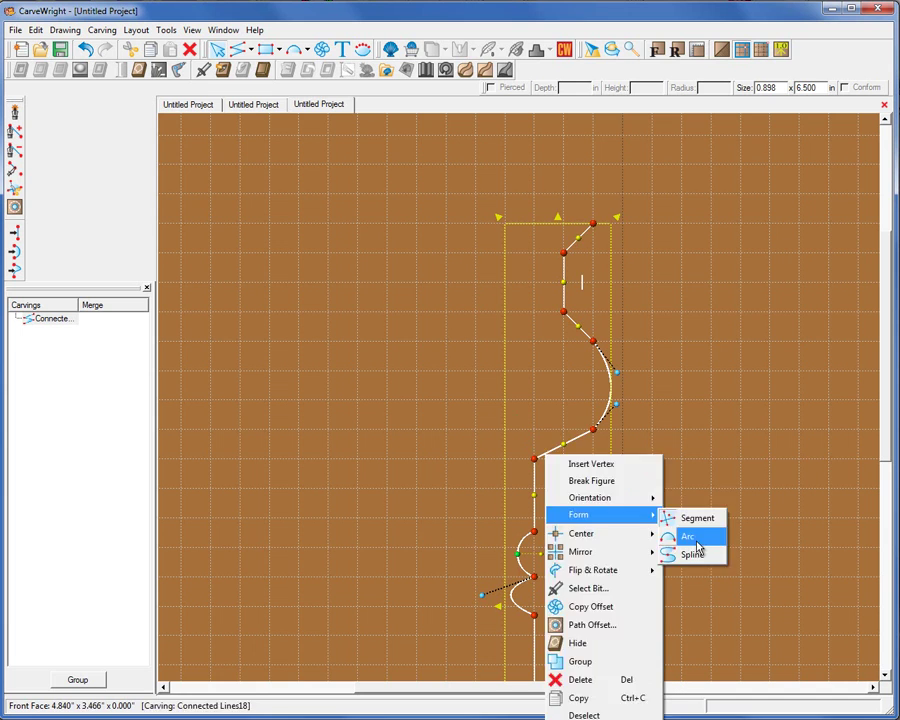
{"action": "left_click", "coordinate": [697, 543]}
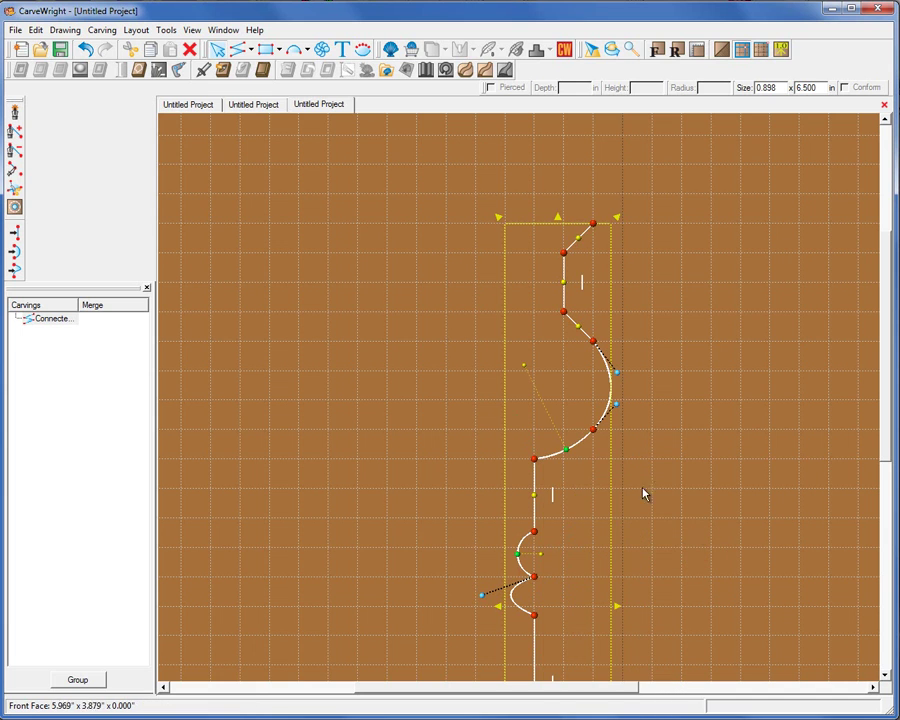
{"action": "right_click", "coordinate": [564, 268]}
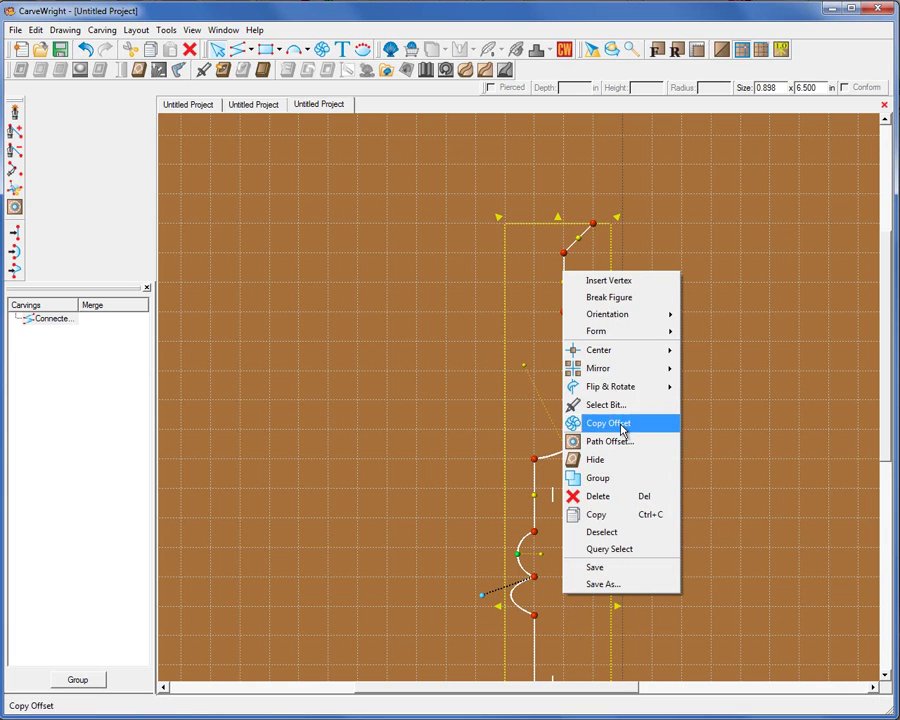
{"action": "mouse_move", "coordinate": [617, 333]}
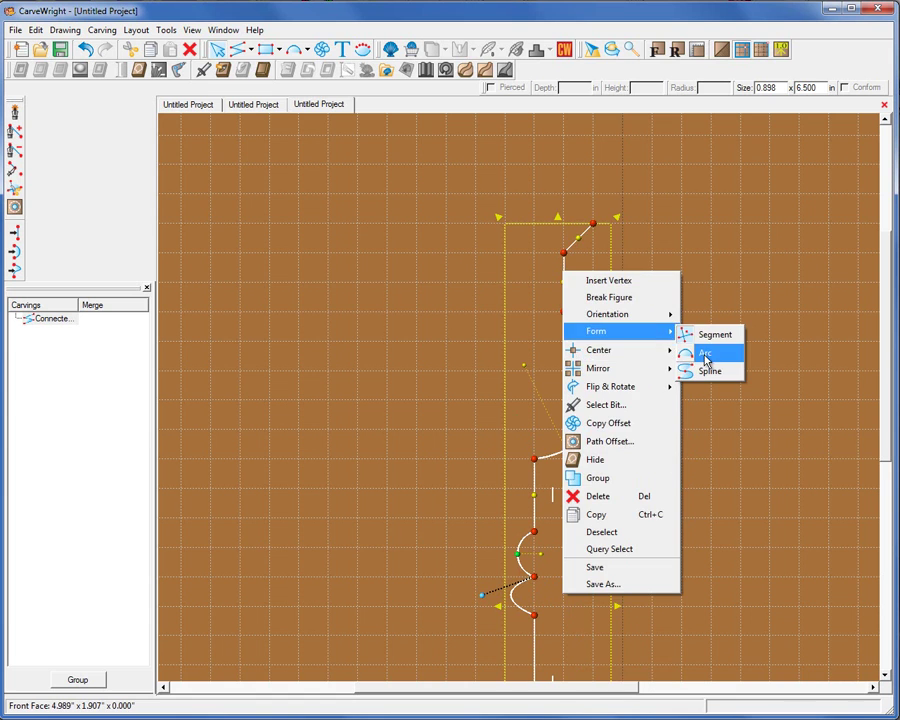
{"action": "left_click", "coordinate": [706, 356]}
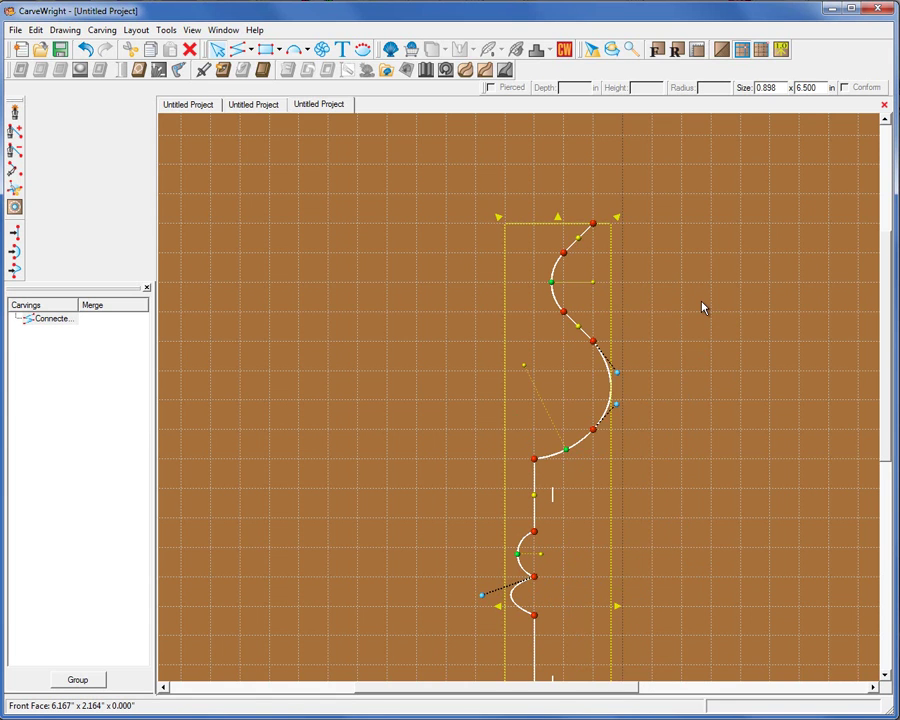
Mirror the profile horizontally, shift the left half slightly left, and select both halves.
{"action": "right_click", "coordinate": [611, 372]}
{"action": "mouse_move", "coordinate": [653, 454]}
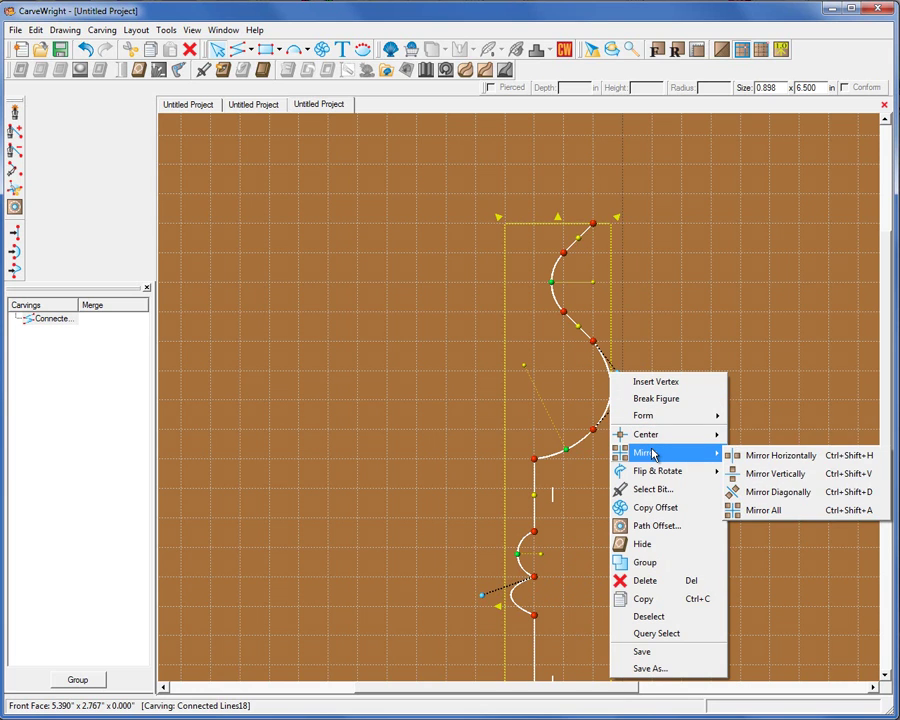
{"action": "left_click", "coordinate": [768, 458]}
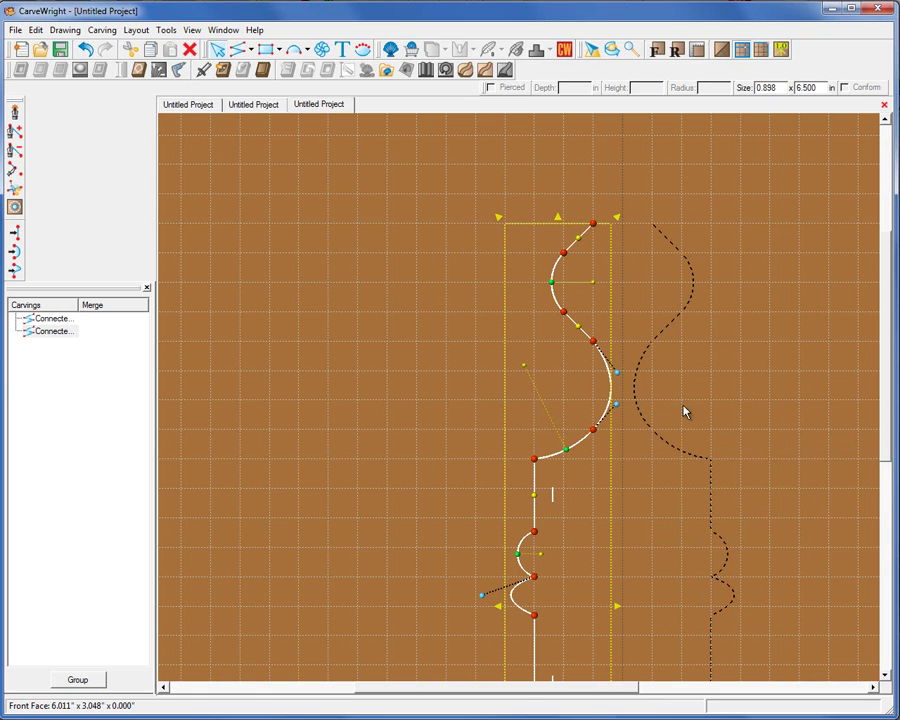
{"action": "left_click", "coordinate": [676, 323]}
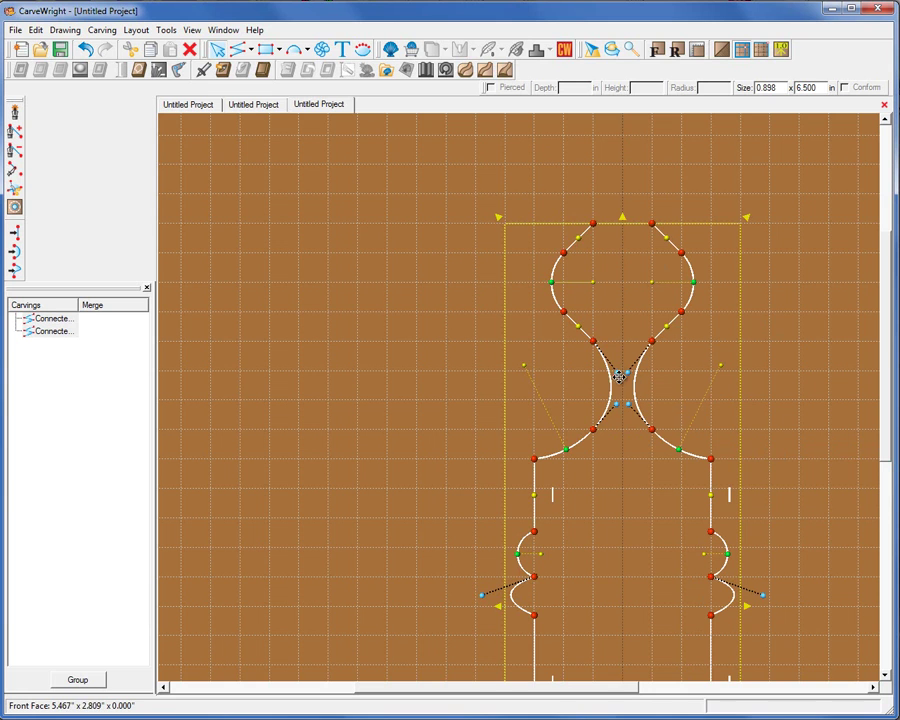
{"action": "left_click", "coordinate": [797, 374]}
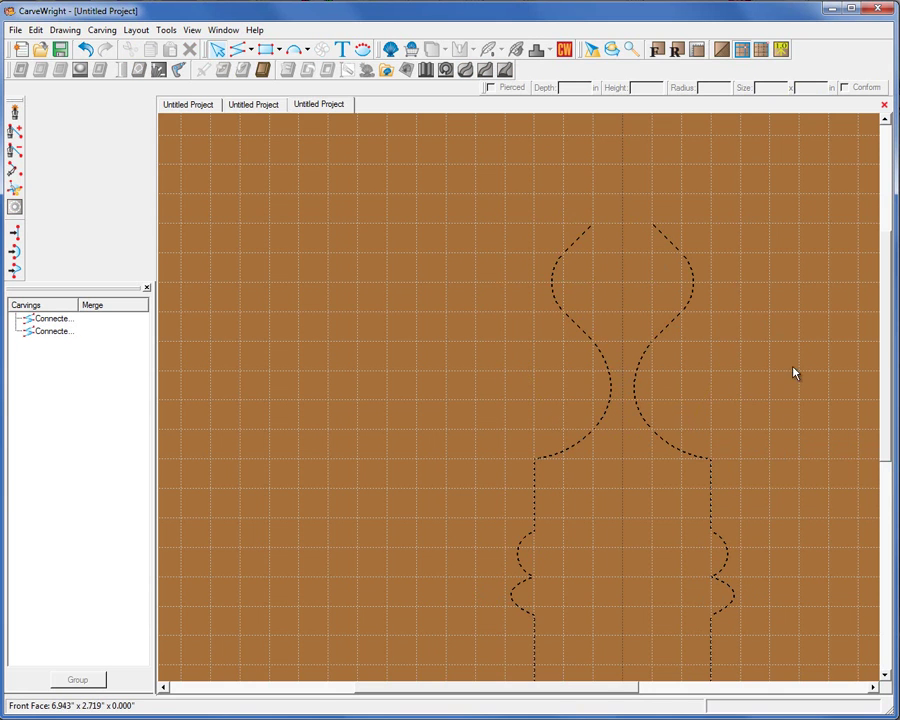
{"action": "left_click", "coordinate": [600, 420]}
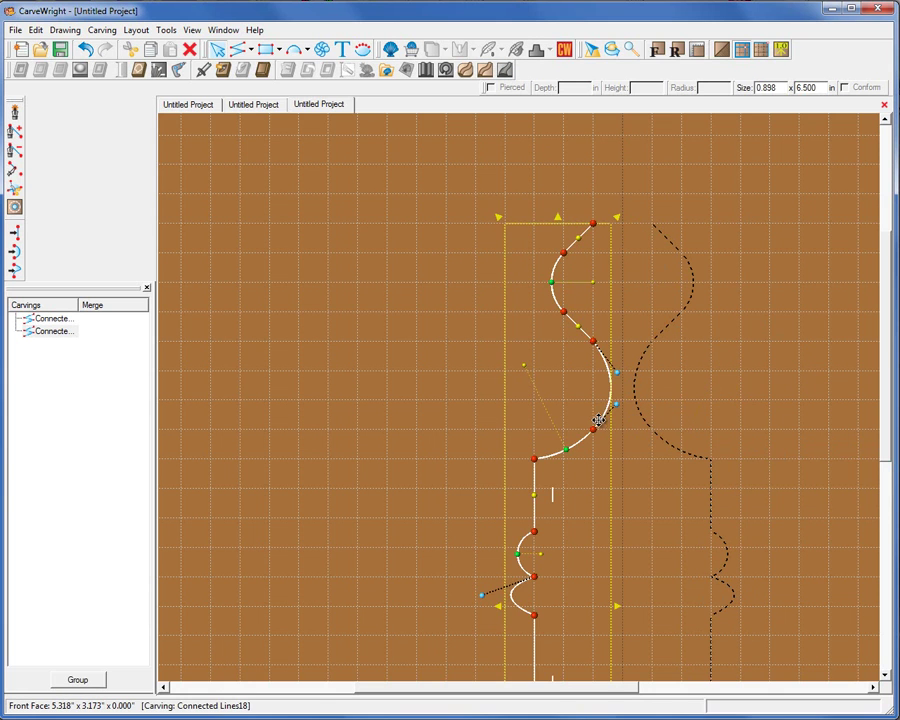
{"action": "left_click_drag", "start_coordinate": [598, 420], "coordinate": [637, 404]}
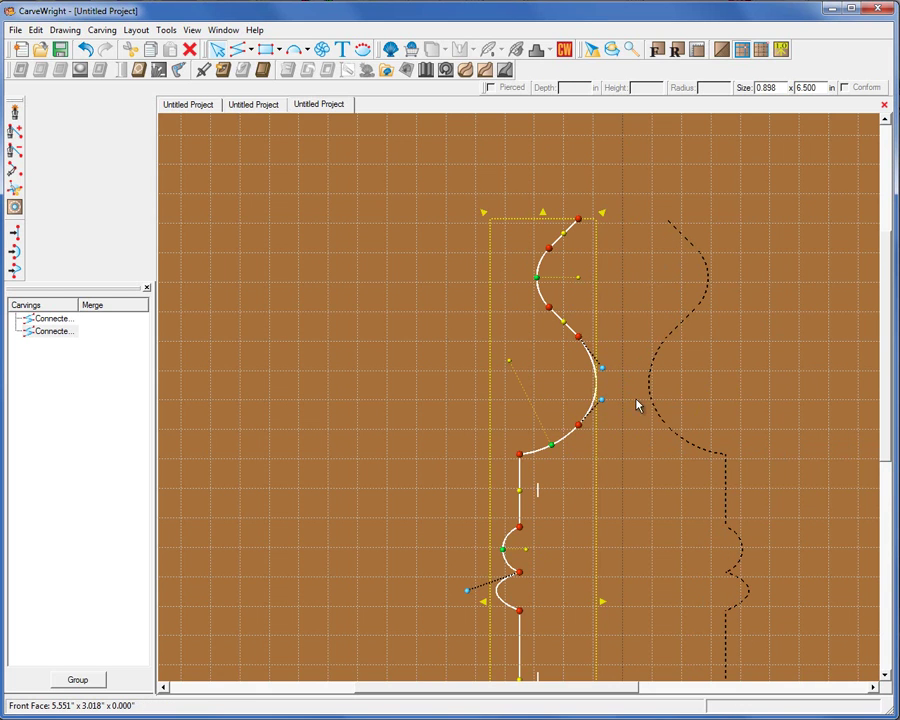
{"action": "left_click", "coordinate": [704, 451], "text": "shift"}
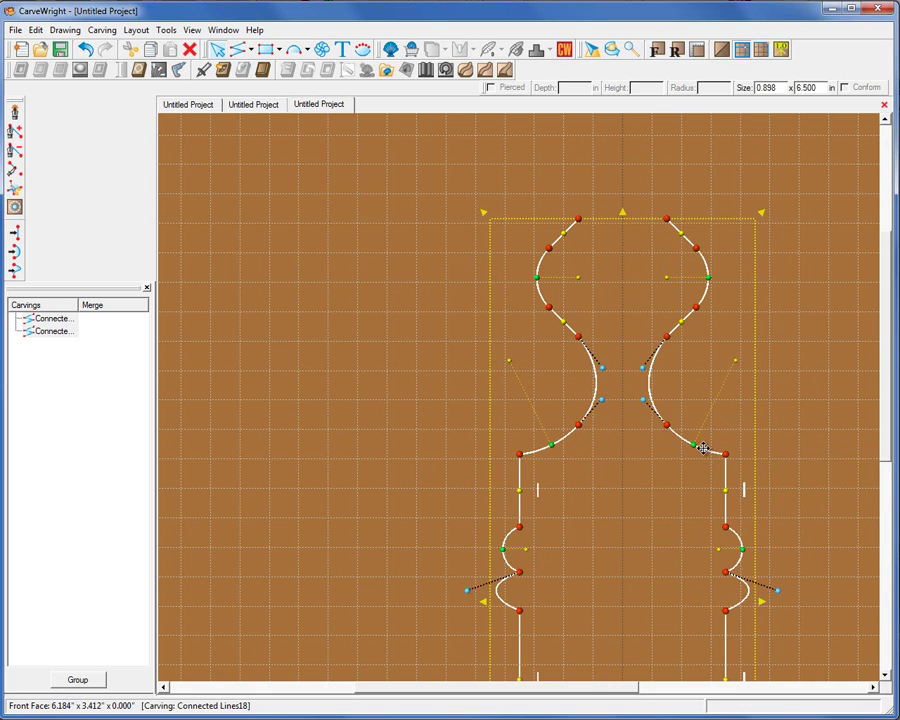
Rail-sweep an arched cross-section along the mirrored outline with Scale Z enabled.
{"action": "left_click", "coordinate": [508, 70]}
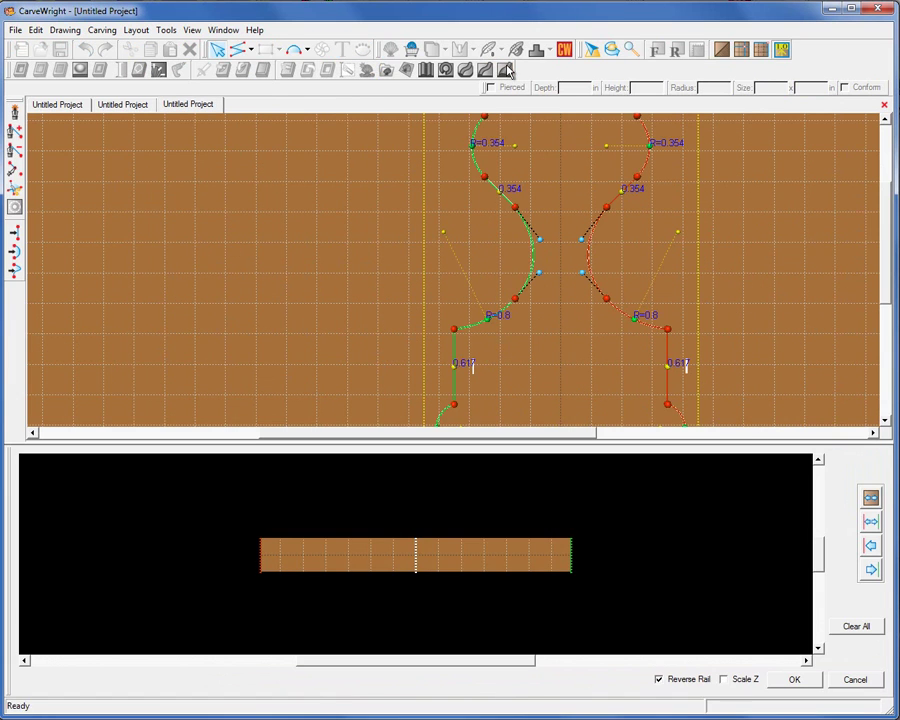
{"action": "left_click", "coordinate": [294, 49]}
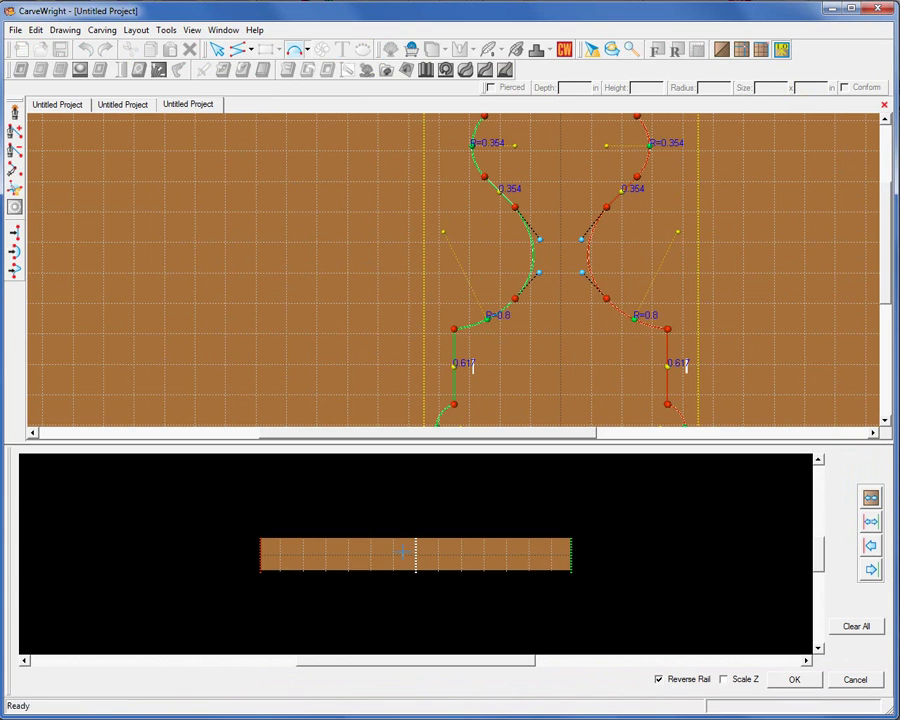
{"action": "left_click", "coordinate": [349, 563]}
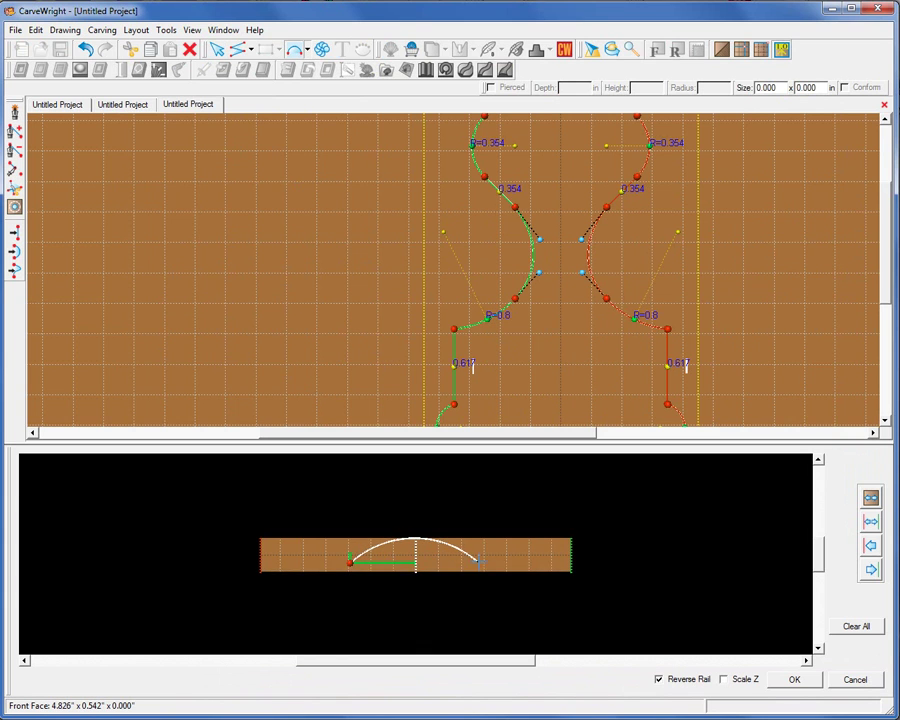
{"action": "left_click", "coordinate": [487, 562]}
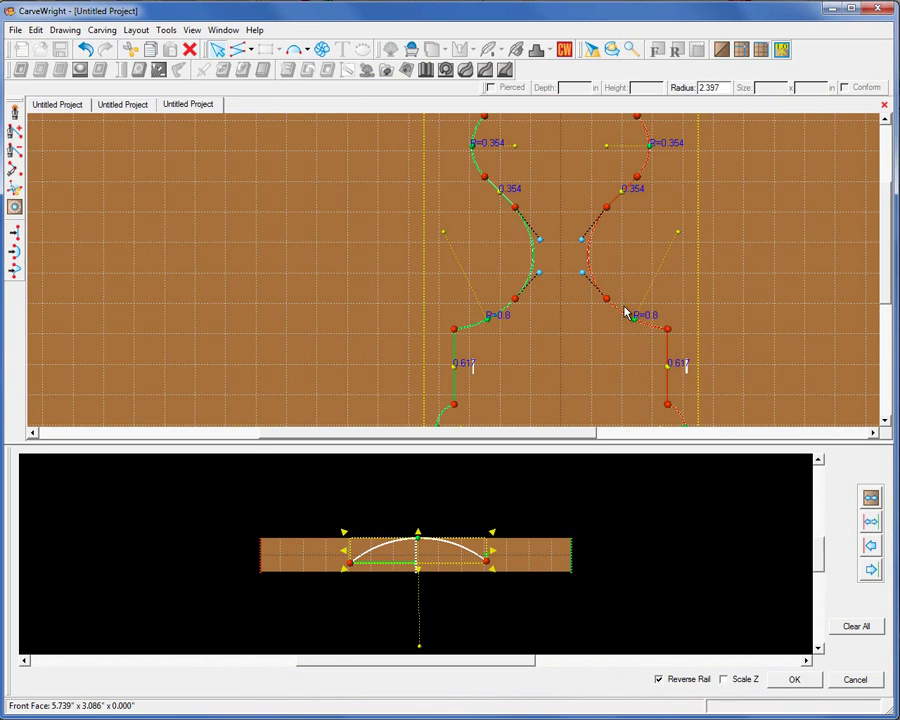
{"action": "left_click", "coordinate": [724, 680]}
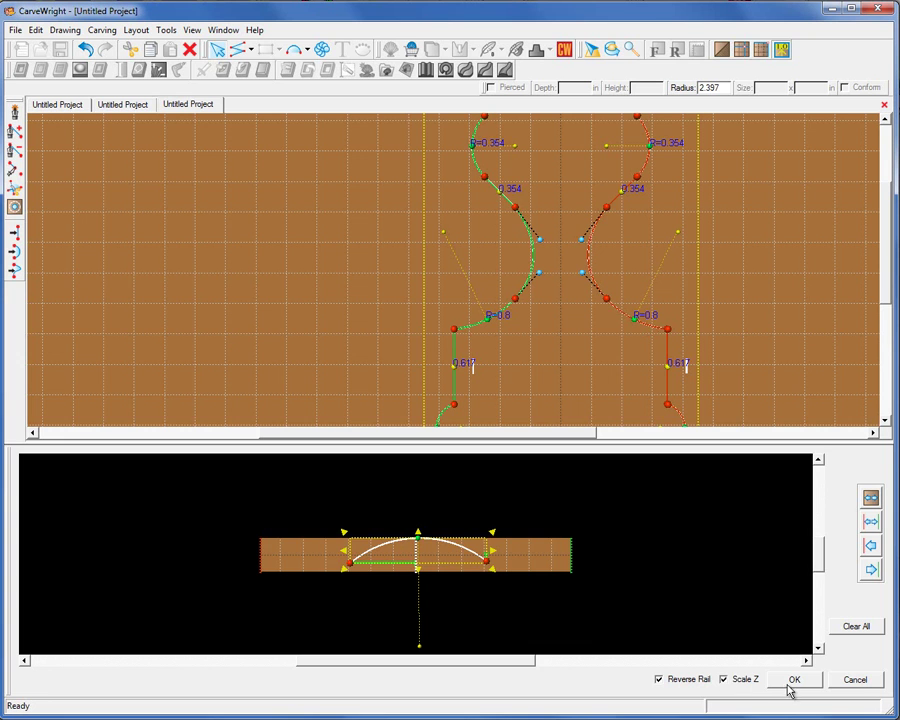
{"action": "left_click", "coordinate": [793, 680]}
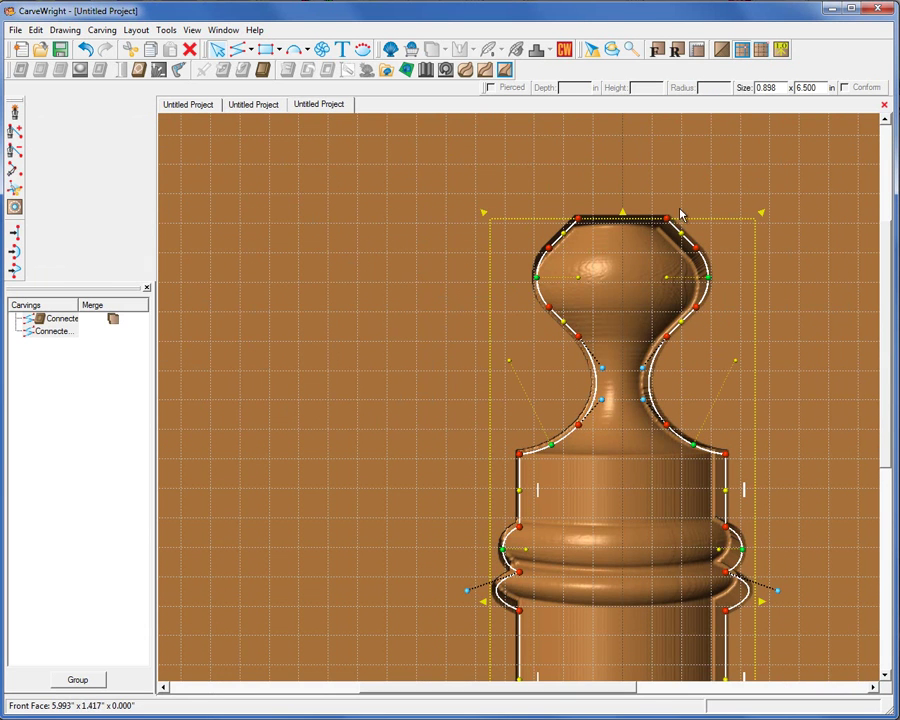
{"action": "left_click", "coordinate": [657, 49]}
{"action": "left_click", "coordinate": [638, 368]}
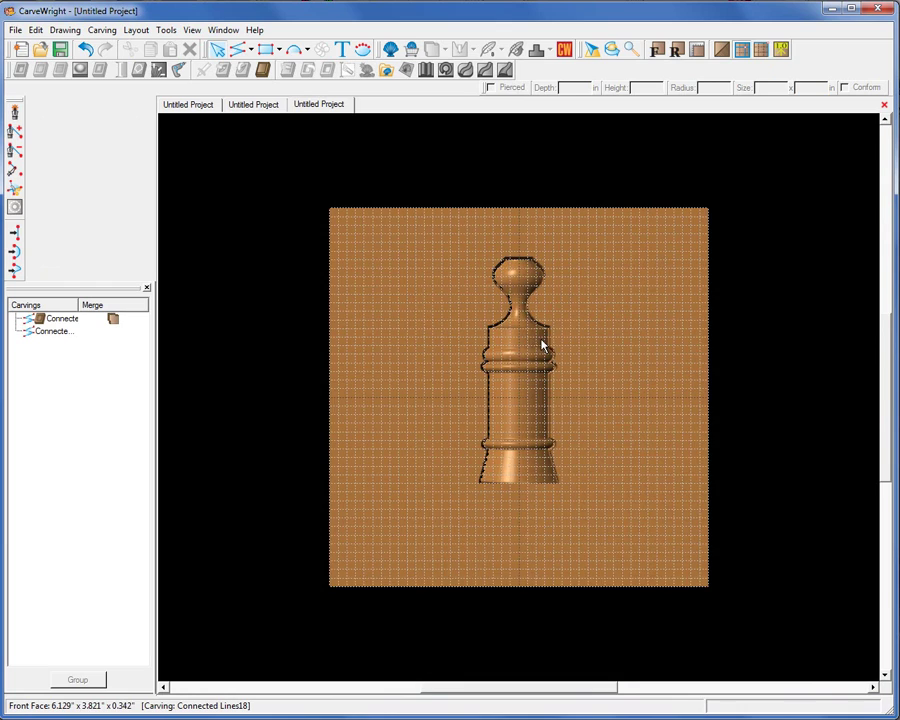
{"action": "scroll", "coordinate": [517, 367], "scroll_direction": "up", "scroll_amount": 5}
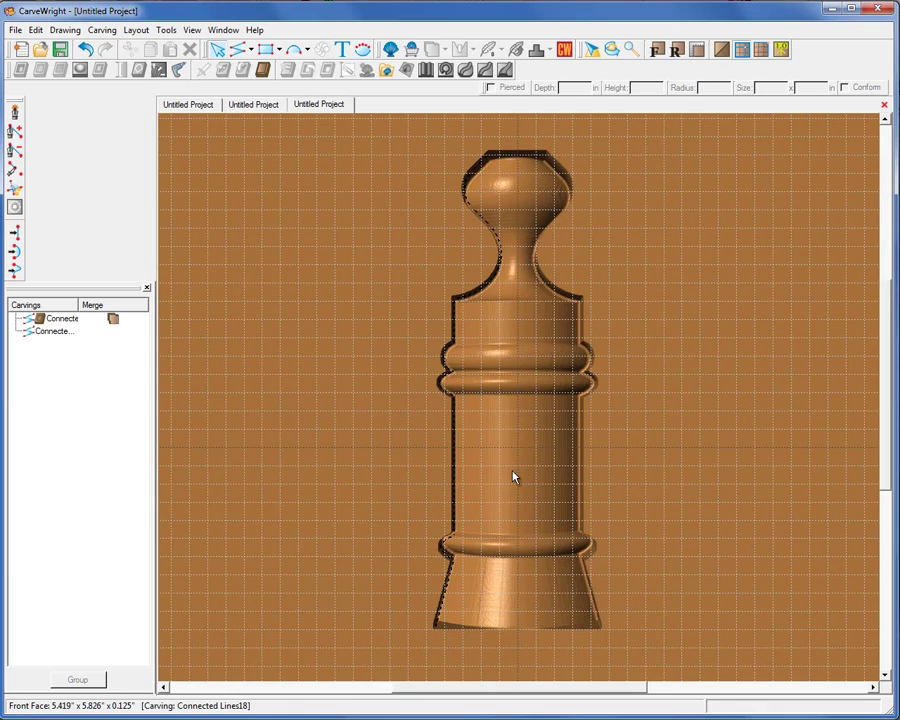
{"action": "middle_click_drag", "start_coordinate": [512, 477], "coordinate": [520, 551]}
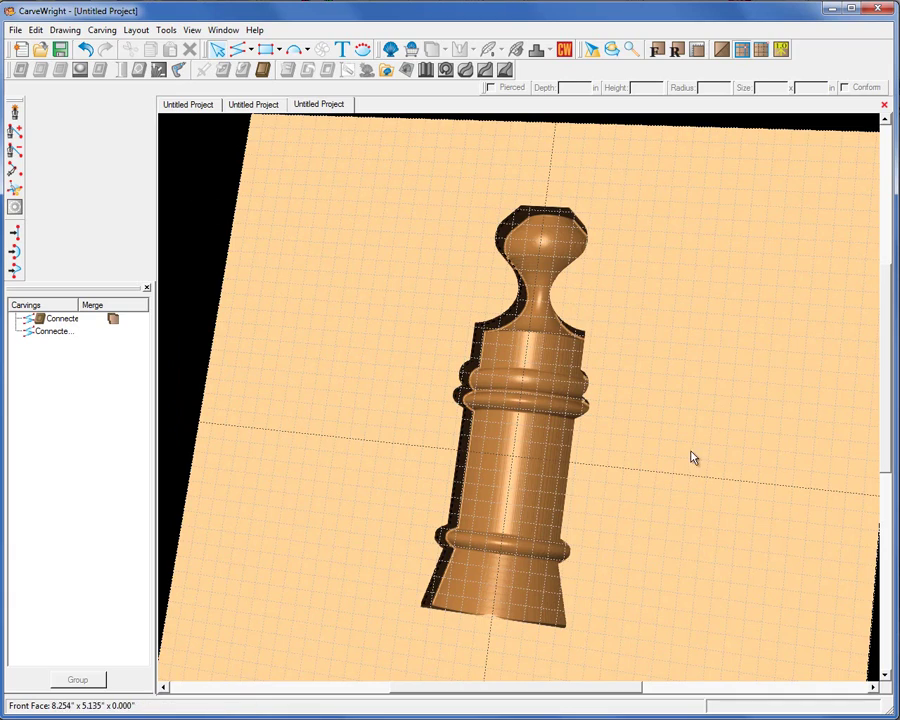
{"action": "mouse_move", "coordinate": [693, 457]}
{"action": "middle_mouse_down"}
{"action": "mouse_move", "coordinate": [583, 424]}
{"action": "mouse_move", "coordinate": [639, 402]}
{"action": "mouse_move", "coordinate": [617, 388]}
{"action": "mouse_move", "coordinate": [641, 248]}
{"action": "middle_mouse_up"}
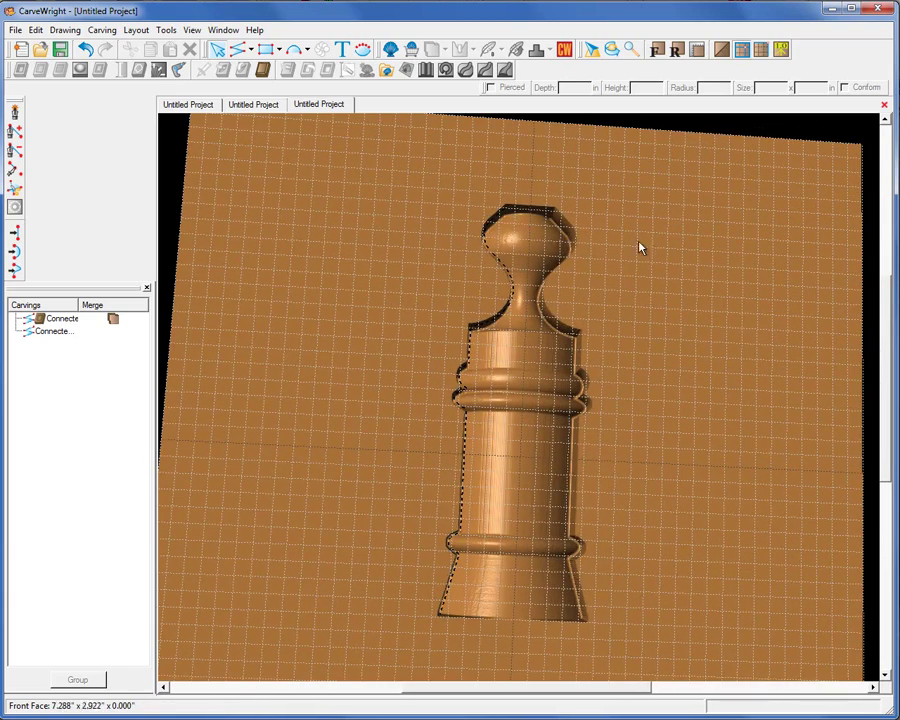
{"action": "left_click", "coordinate": [656, 49]}
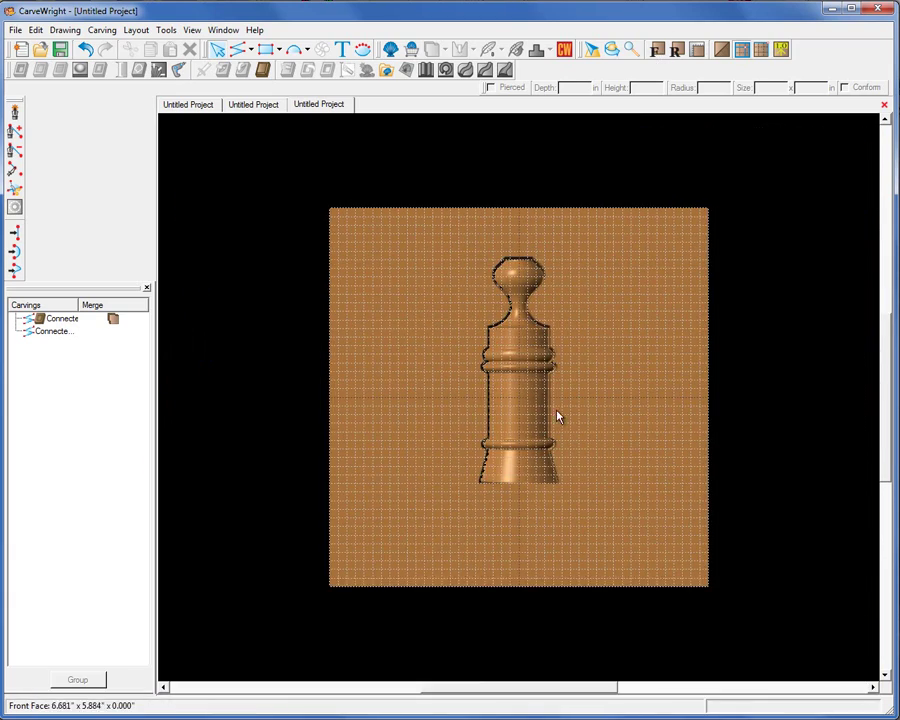
In the candlestick spindles project, view the right spindle's sweep cross-section and cancel.
{"action": "left_click", "coordinate": [253, 105]}
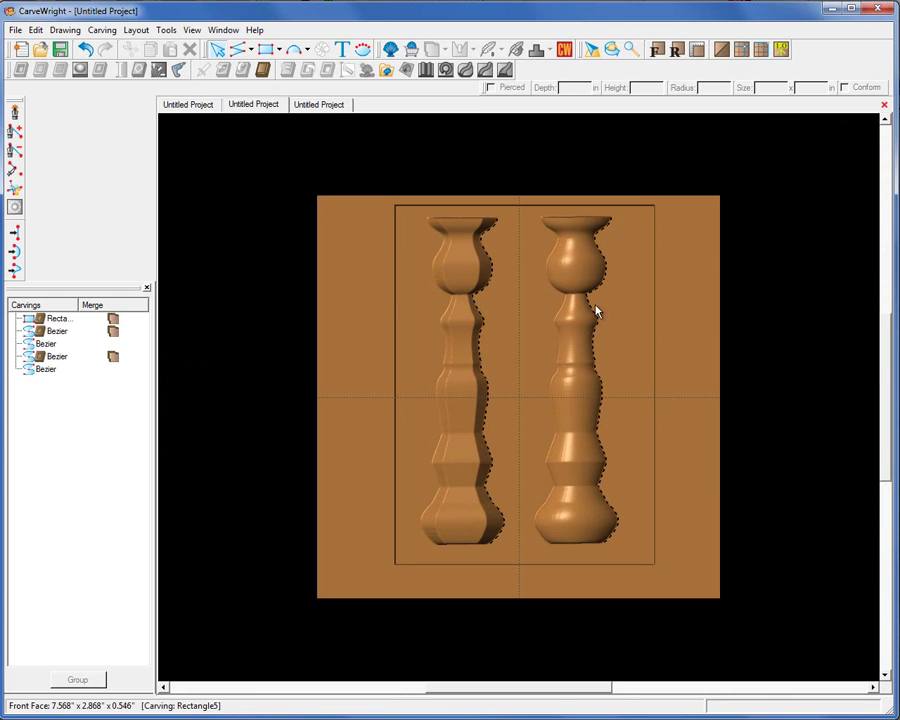
{"action": "left_click", "coordinate": [480, 348]}
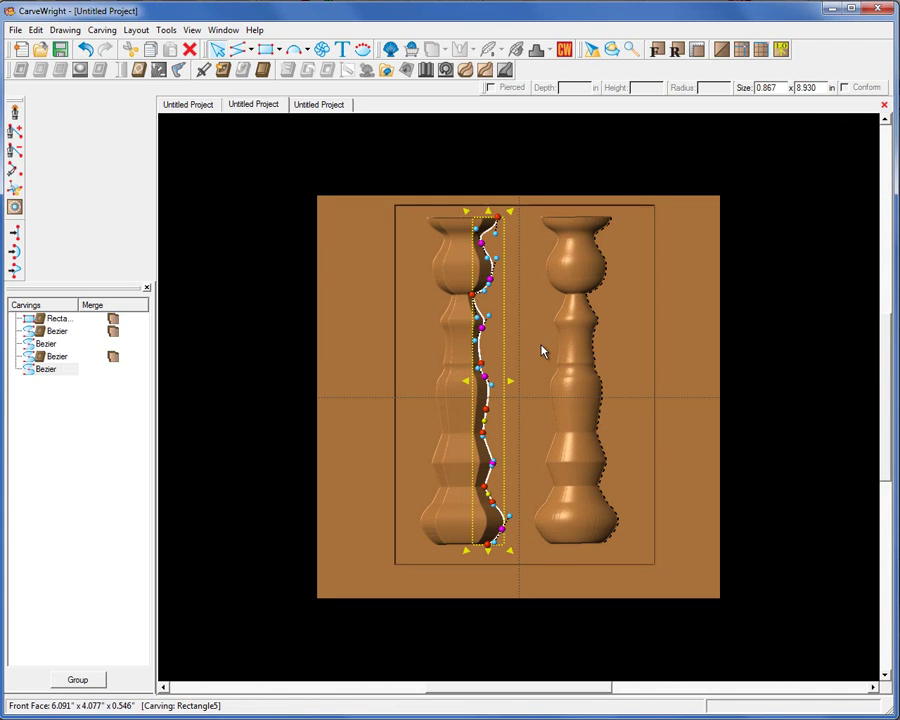
{"action": "left_click", "coordinate": [592, 352]}
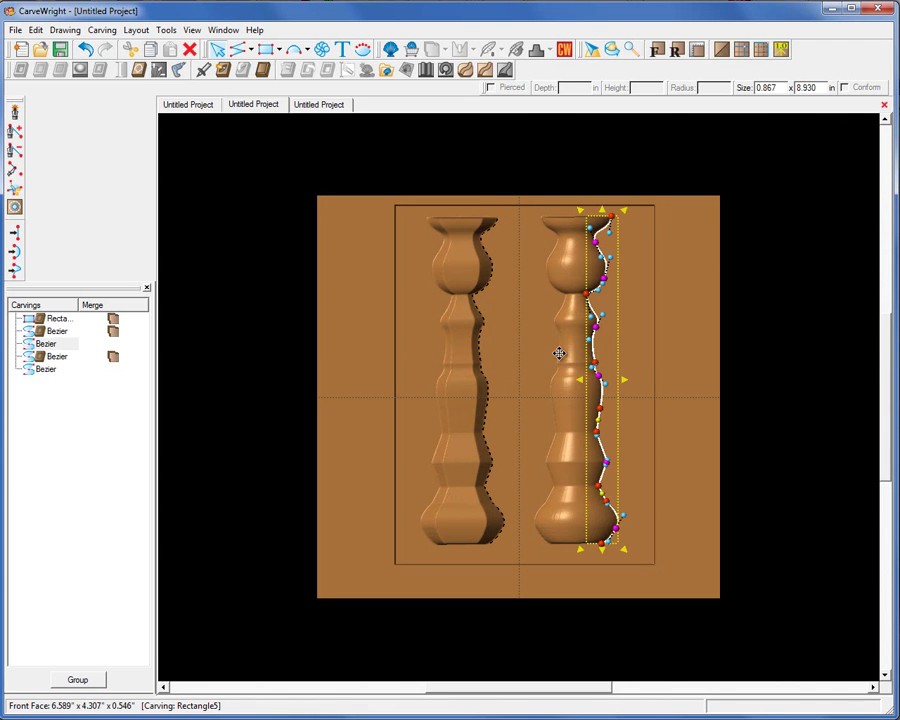
{"action": "left_click", "coordinate": [558, 356]}
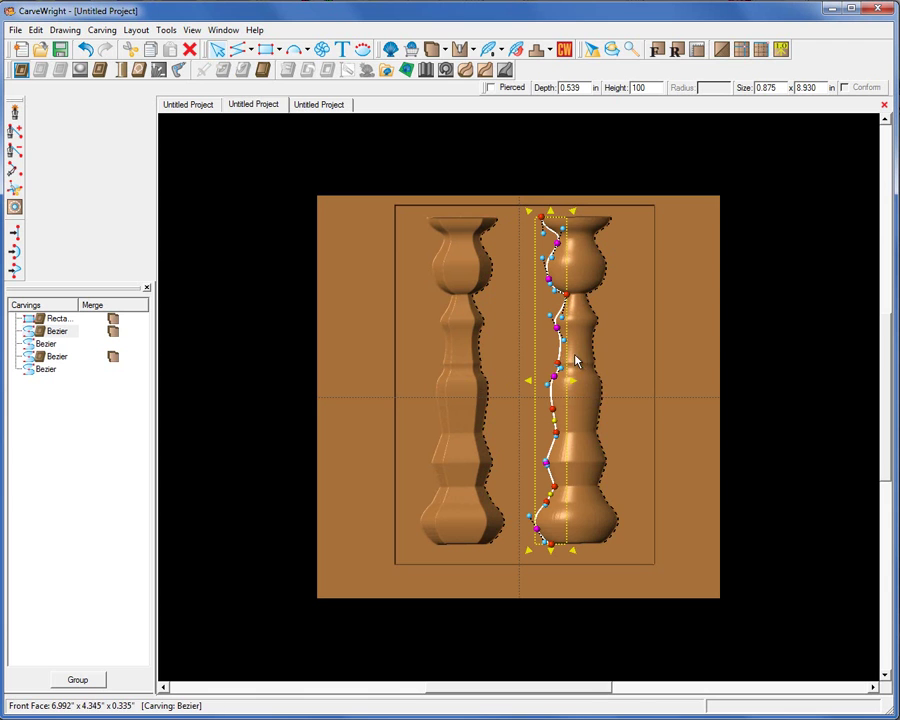
{"action": "double_click", "coordinate": [562, 356]}
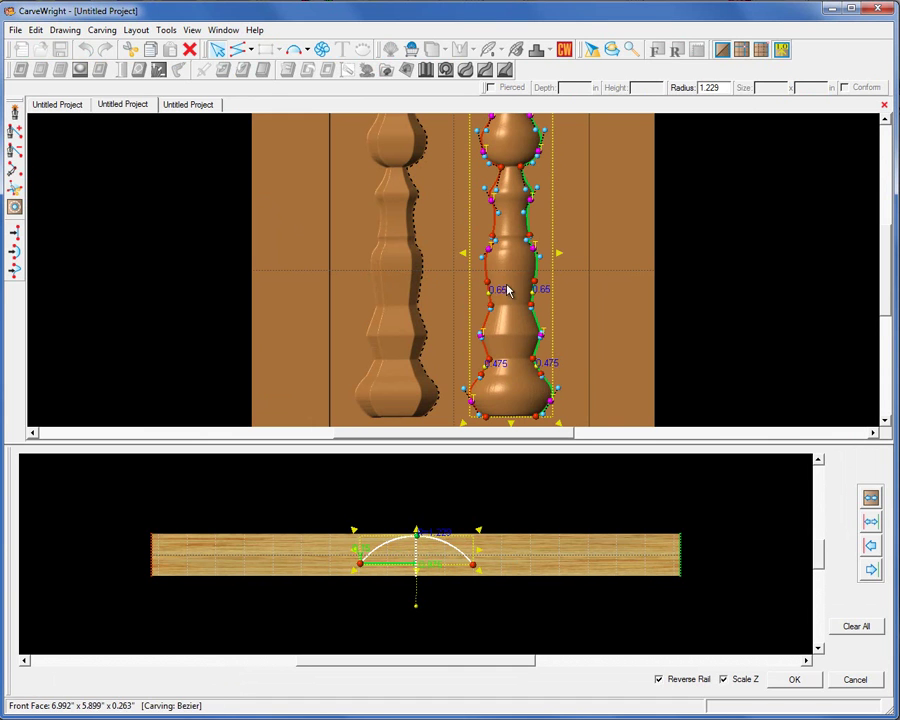
{"action": "left_click", "coordinate": [858, 679]}
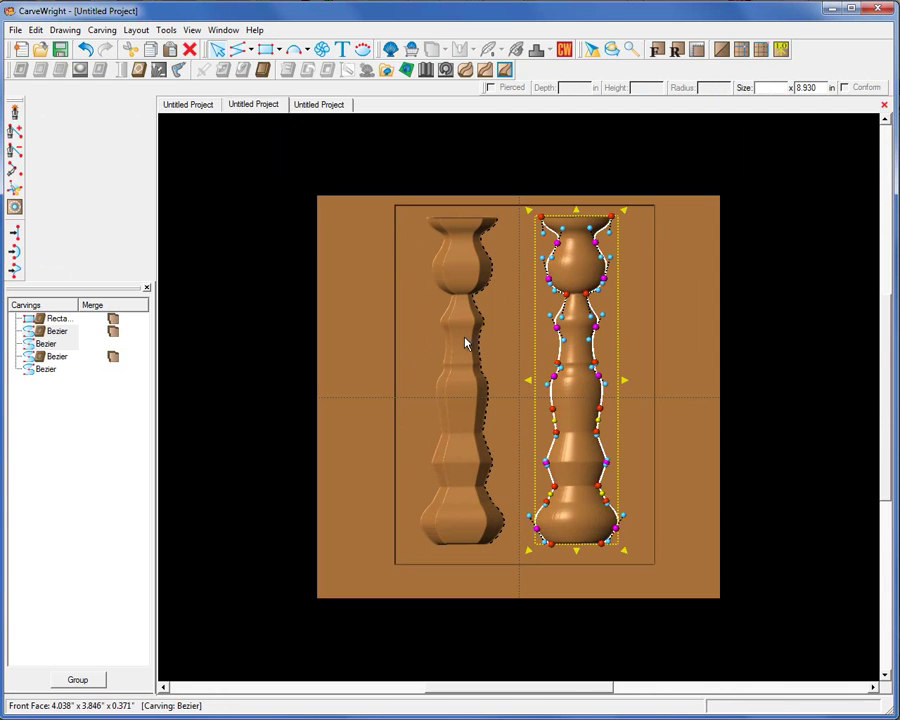
View the left spindle's cross-section with wood texture and dimension labels hidden, then cancel.
{"action": "left_click", "coordinate": [445, 349]}
{"action": "double_click", "coordinate": [445, 349]}
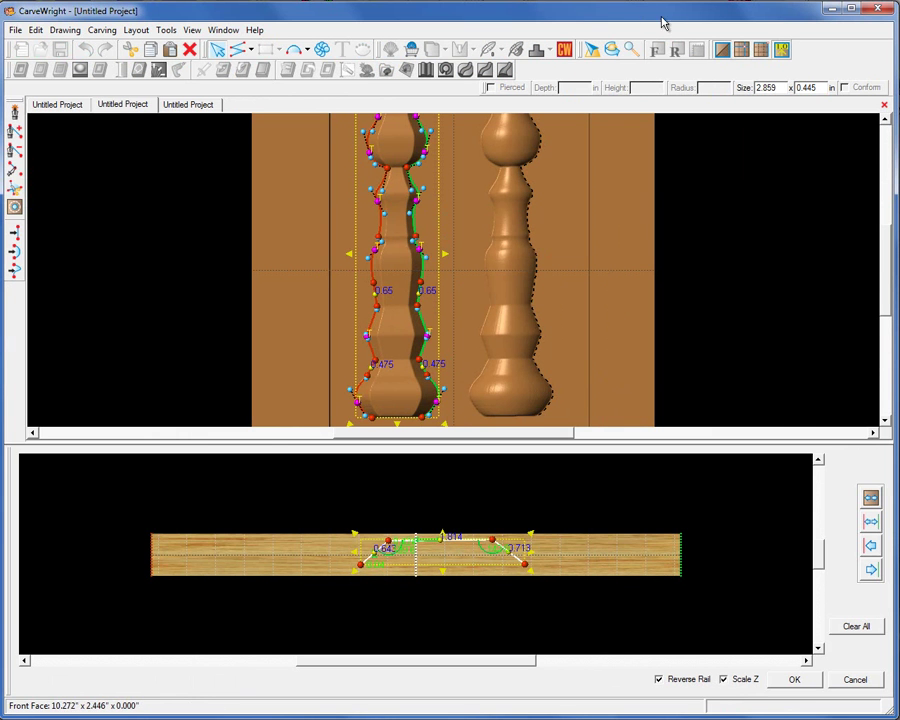
{"action": "left_click", "coordinate": [742, 49]}
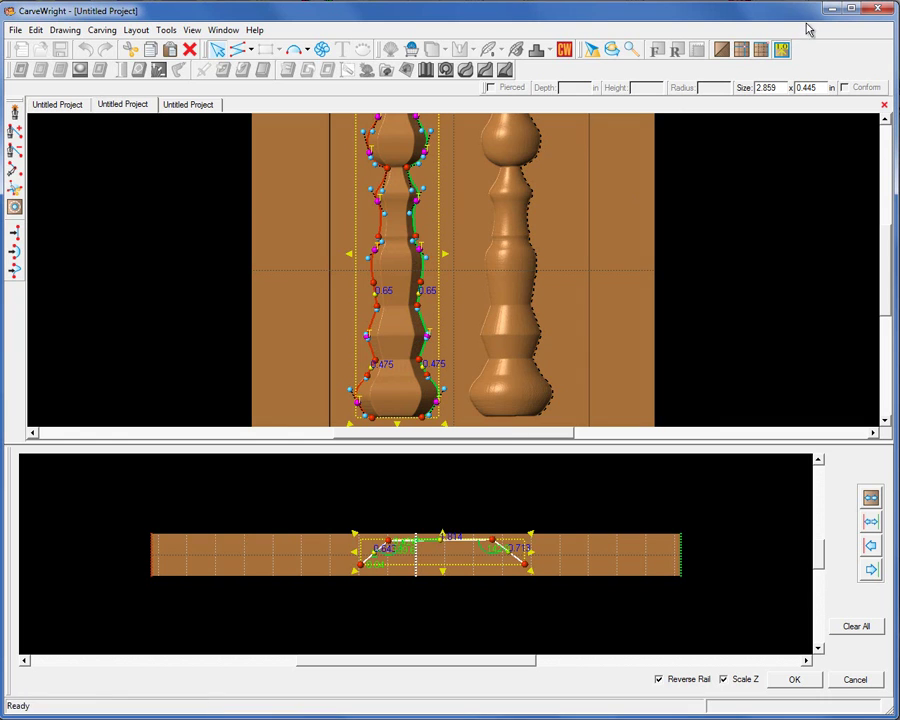
{"action": "left_click", "coordinate": [761, 49]}
{"action": "left_click", "coordinate": [558, 564]}
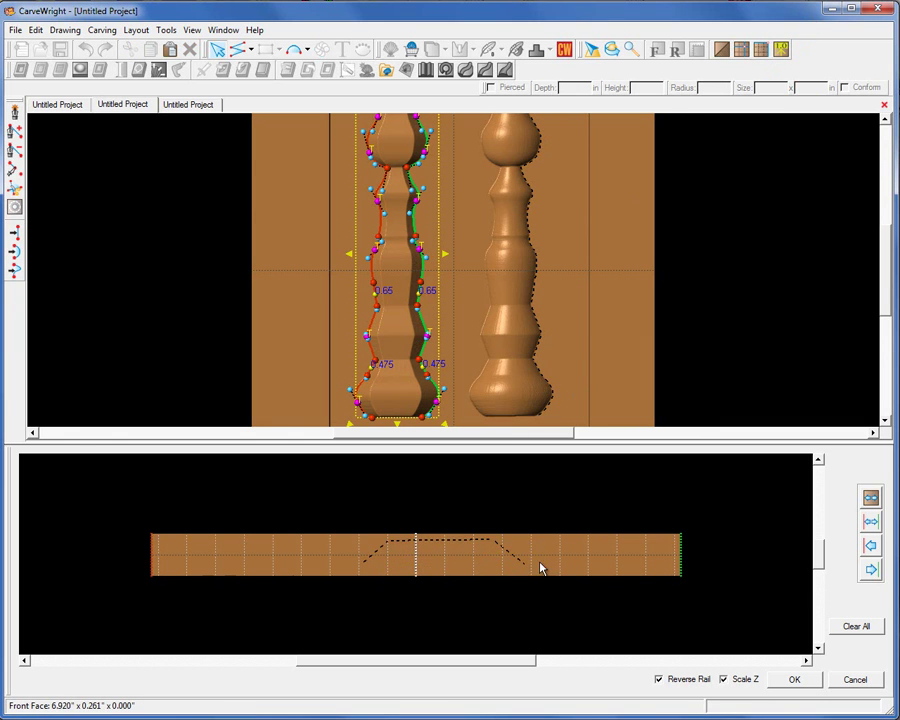
{"action": "scroll", "coordinate": [414, 545], "scroll_direction": "up", "scroll_amount": 4}
{"action": "scroll", "coordinate": [441, 560], "scroll_direction": "up", "scroll_amount": 1}
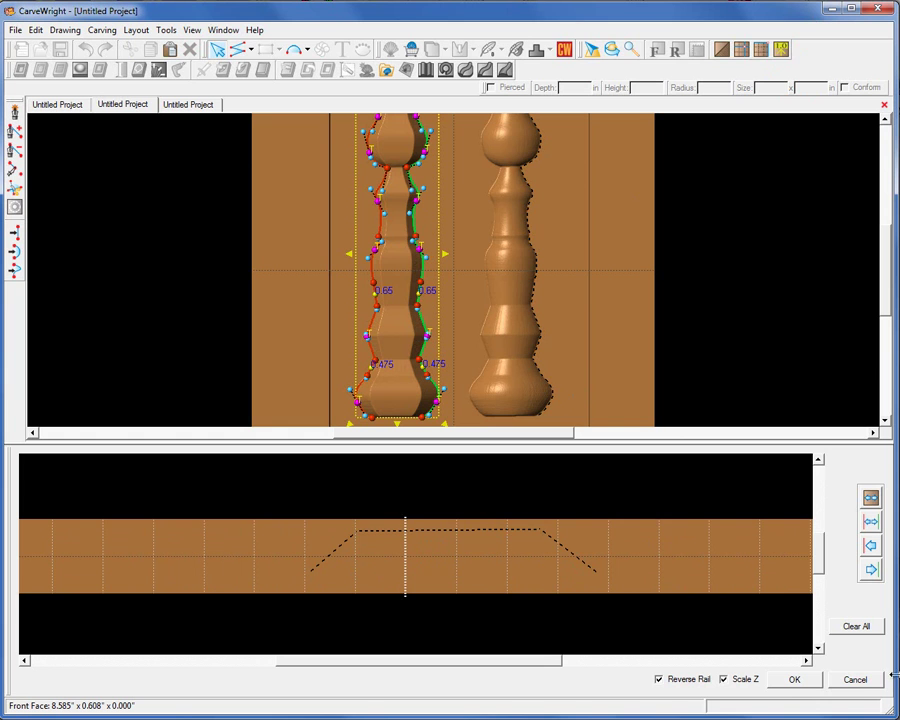
{"action": "left_click", "coordinate": [856, 681]}
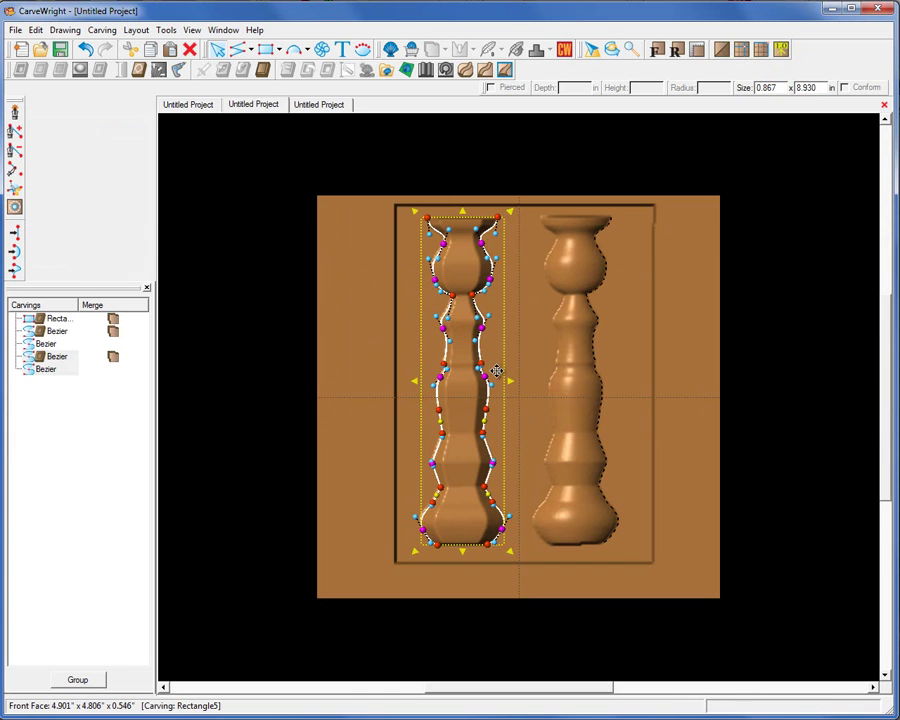
Orbit the board to view both spindles in 3-D.
{"action": "left_click", "coordinate": [557, 363]}
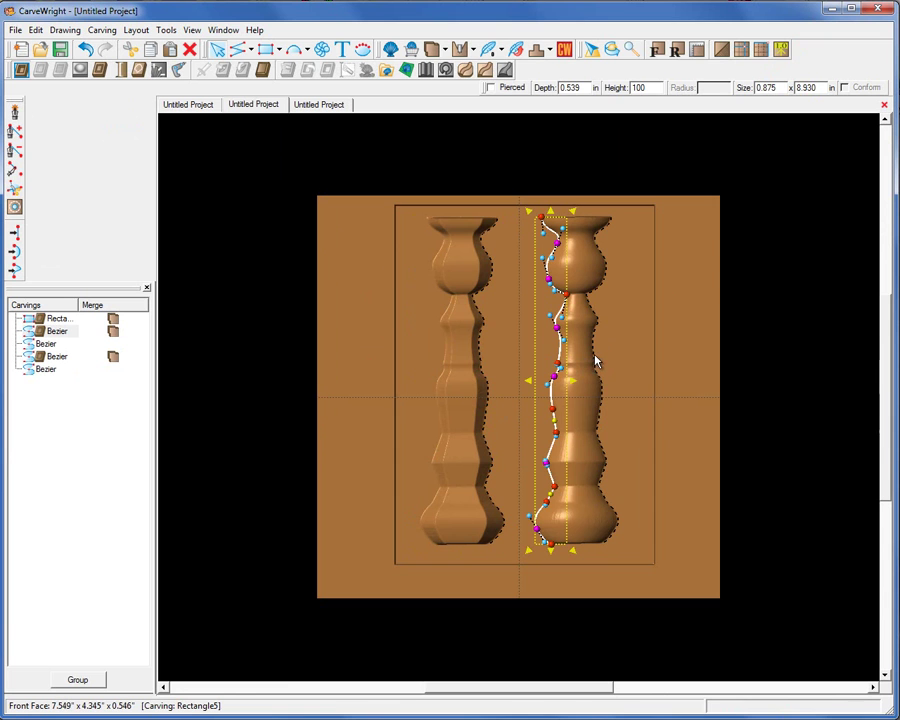
{"action": "left_click", "coordinate": [588, 420]}
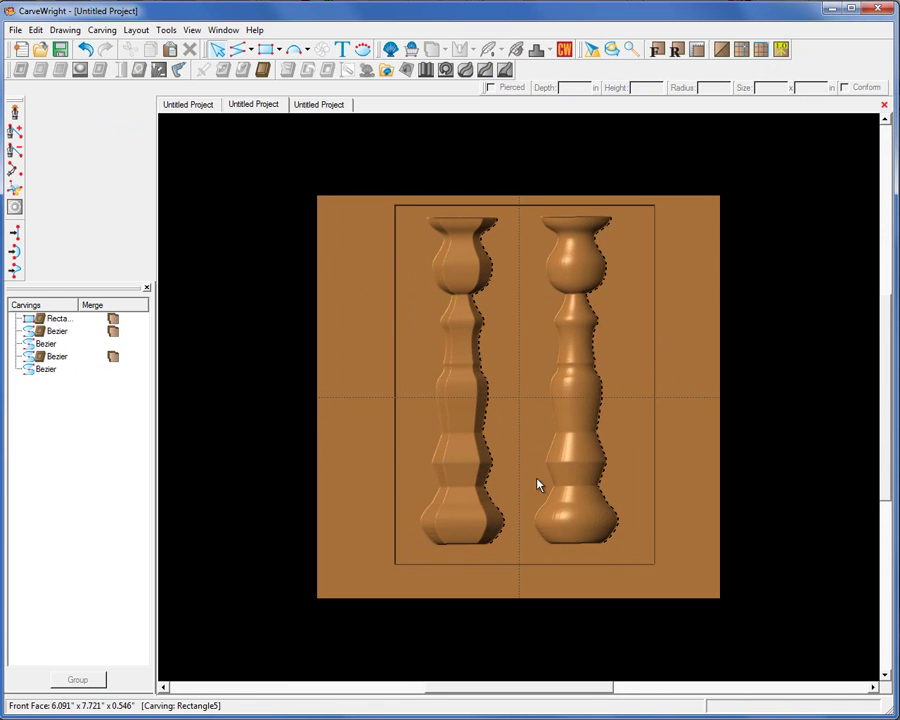
{"action": "left_click_drag", "start_coordinate": [537, 485], "coordinate": [493, 427]}
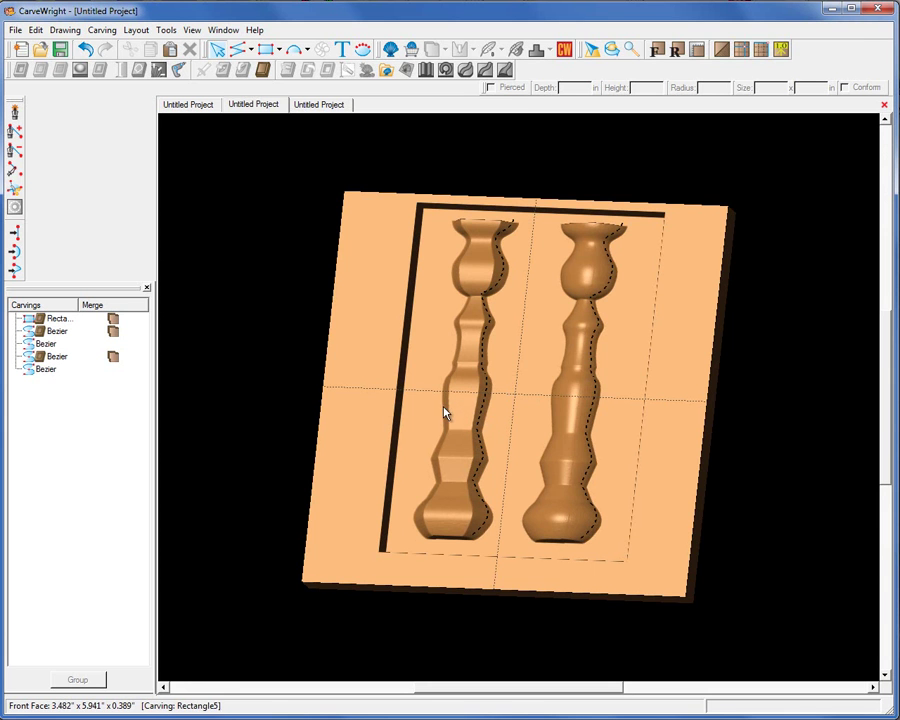
{"action": "left_click_drag", "start_coordinate": [527, 399], "coordinate": [561, 379]}
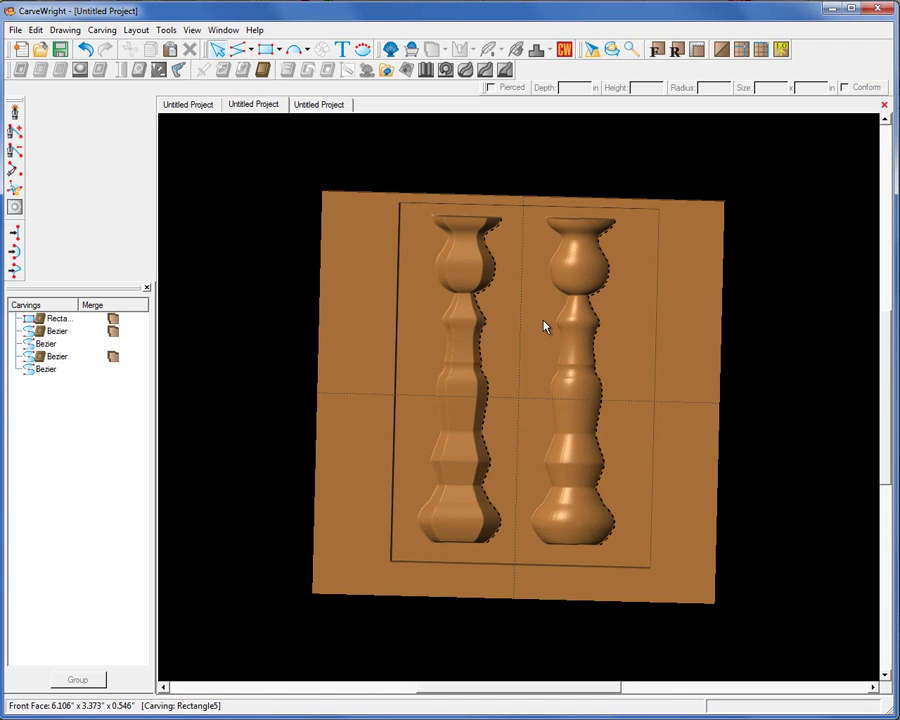
{"action": "left_click_drag", "start_coordinate": [510, 297], "coordinate": [631, 461]}
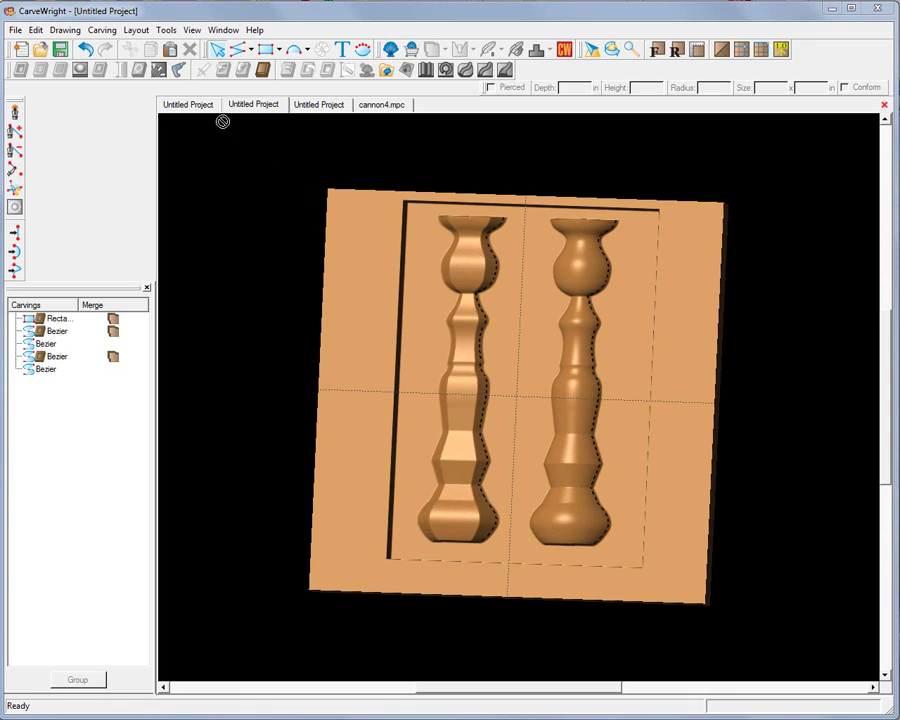
{"action": "left_click", "coordinate": [195, 106]}
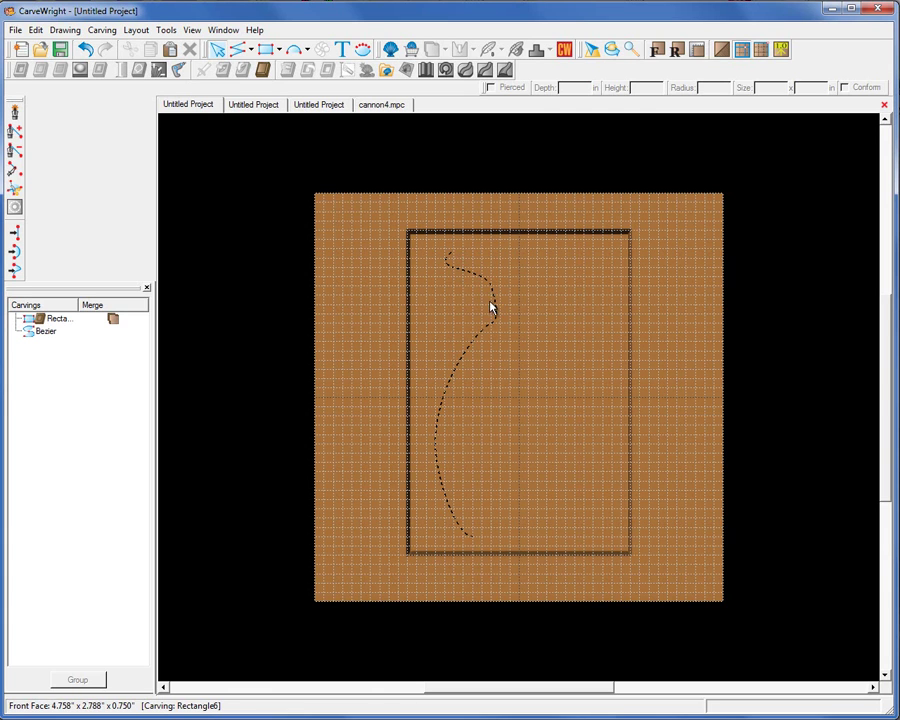
Mirror the half-vase curve horizontally and place the copy to complete the outline.
{"action": "right_click", "coordinate": [470, 350]}
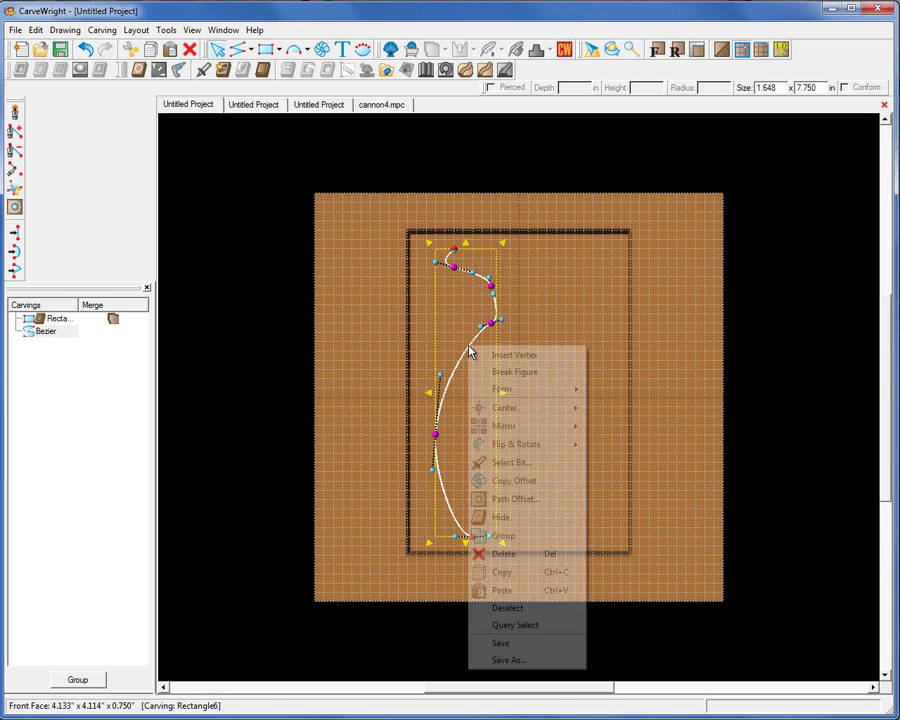
{"action": "mouse_move", "coordinate": [516, 418]}
{"action": "mouse_move", "coordinate": [570, 426]}
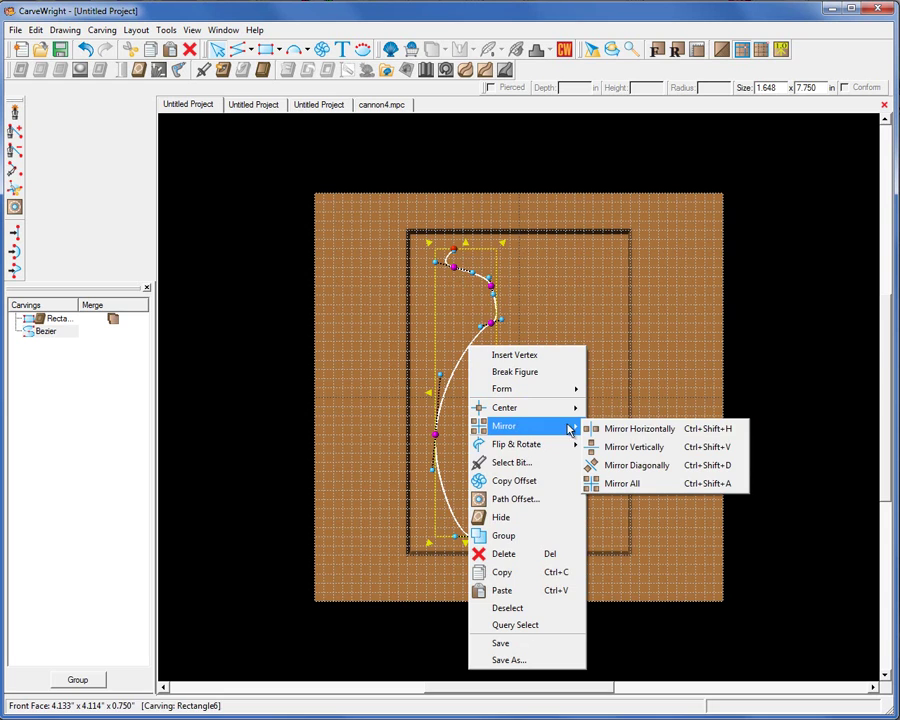
{"action": "left_click", "coordinate": [621, 430]}
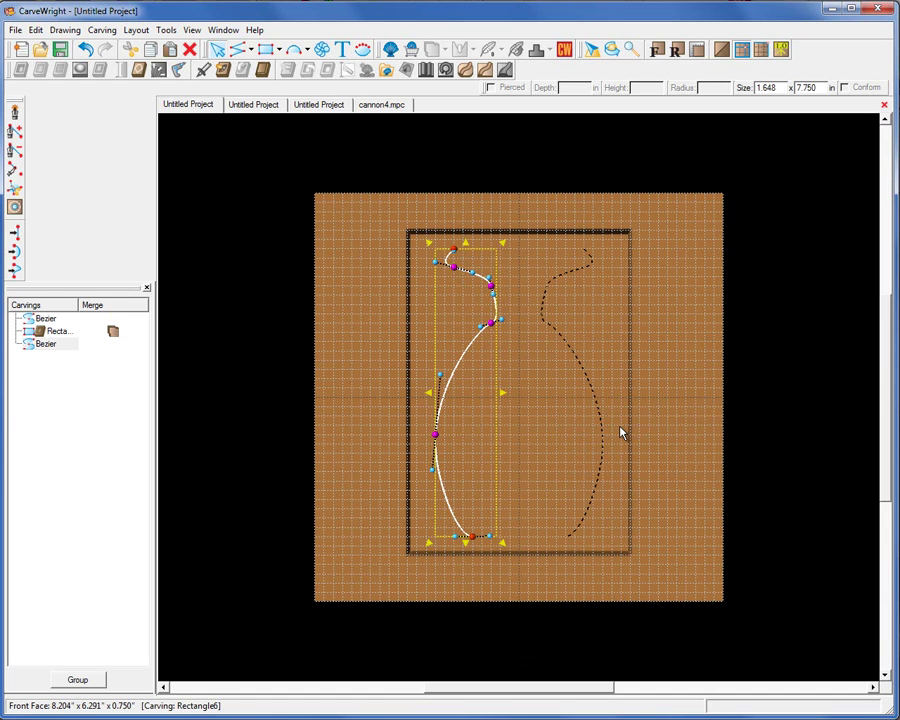
{"action": "left_click", "coordinate": [590, 380]}
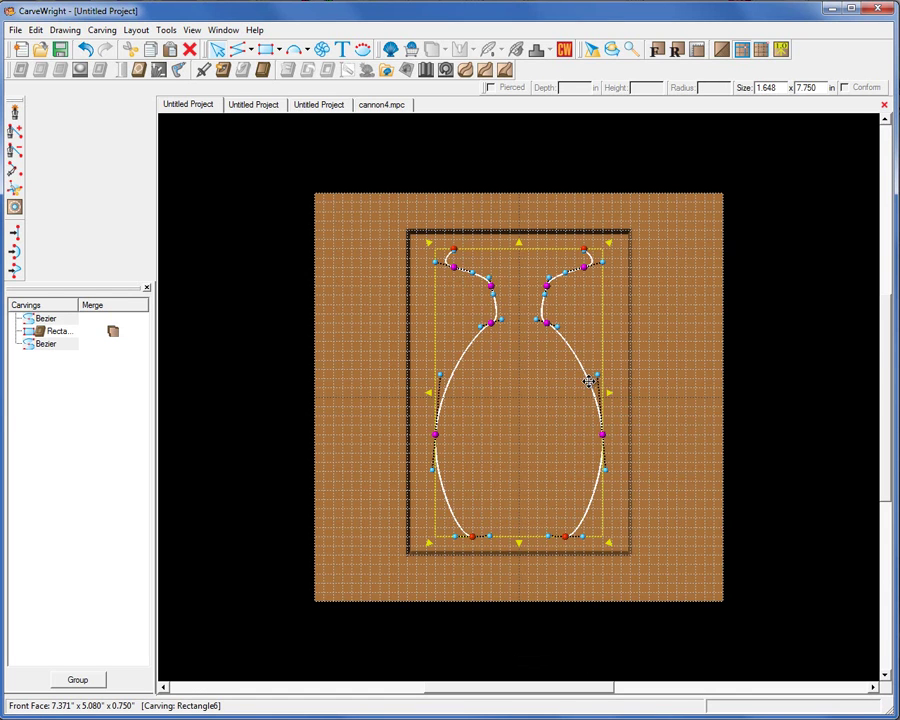
Rail-sweep a semicircular arc profile along the vase outline to generate the carving.
{"action": "left_click", "coordinate": [505, 74]}
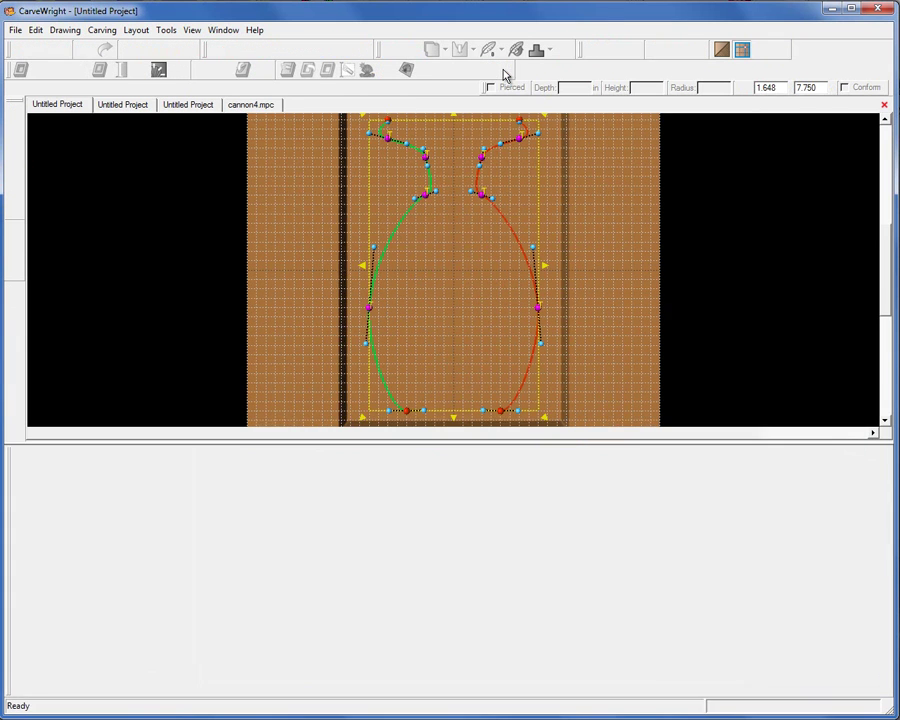
{"action": "scroll", "coordinate": [418, 568], "scroll_direction": "up", "scroll_amount": 3}
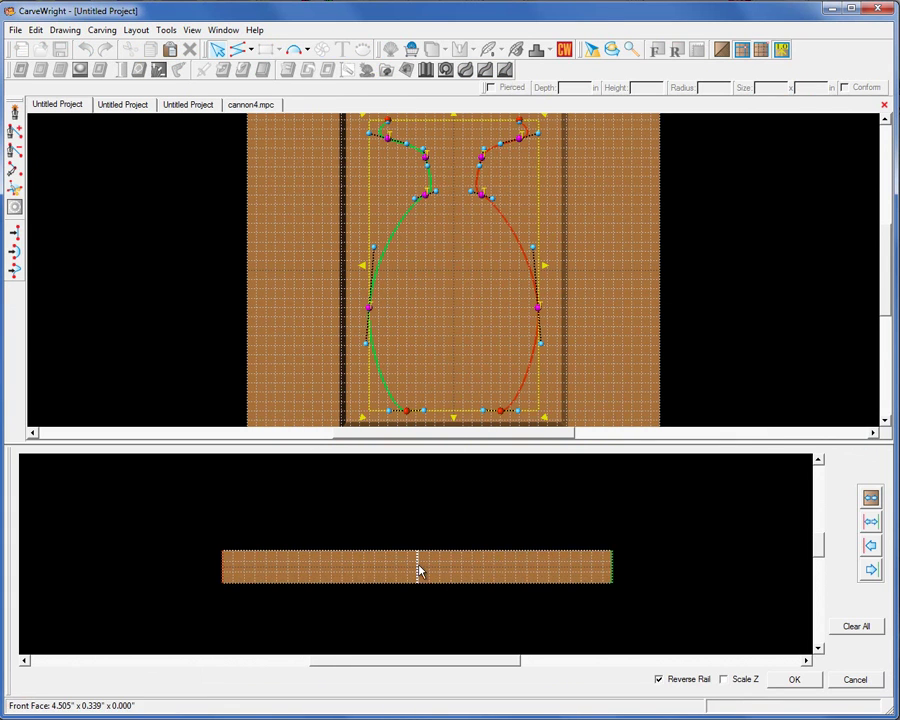
{"action": "left_click", "coordinate": [300, 51]}
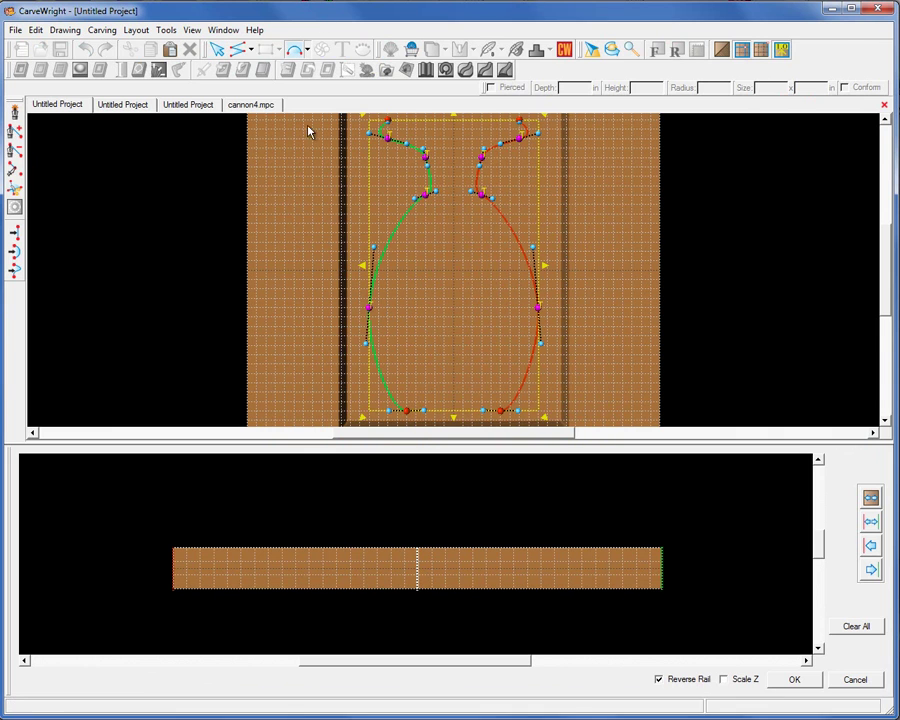
{"action": "left_click", "coordinate": [365, 588]}
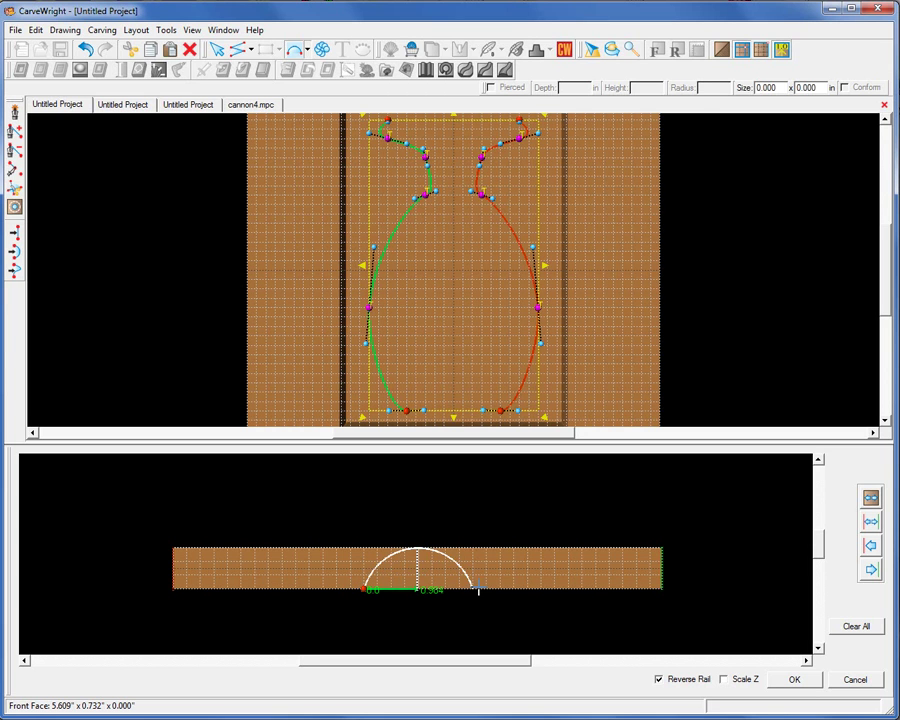
{"action": "left_click", "coordinate": [478, 590]}
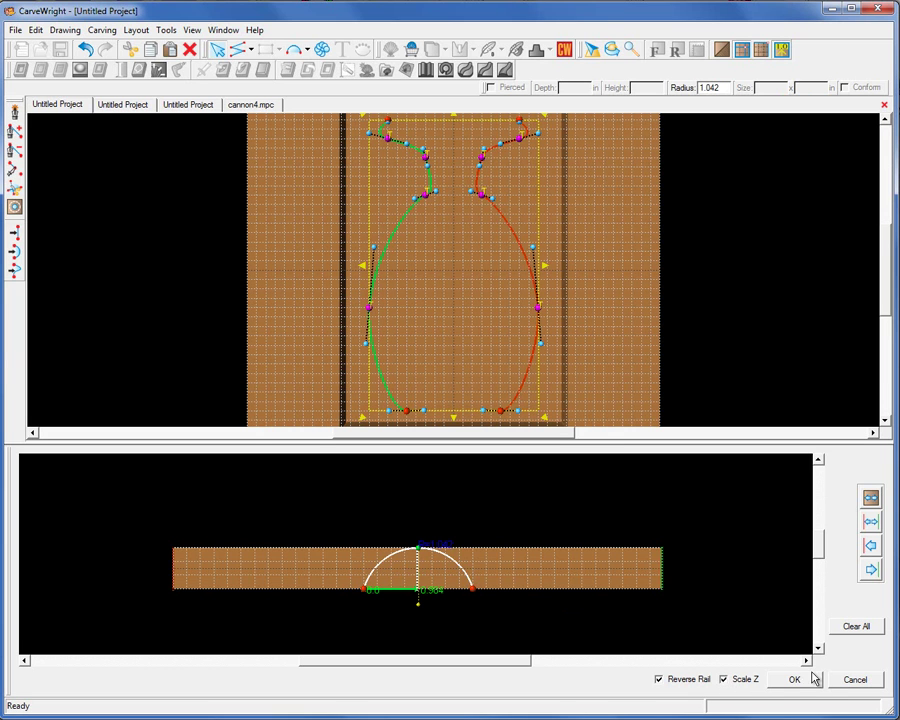
{"action": "left_click", "coordinate": [800, 682]}
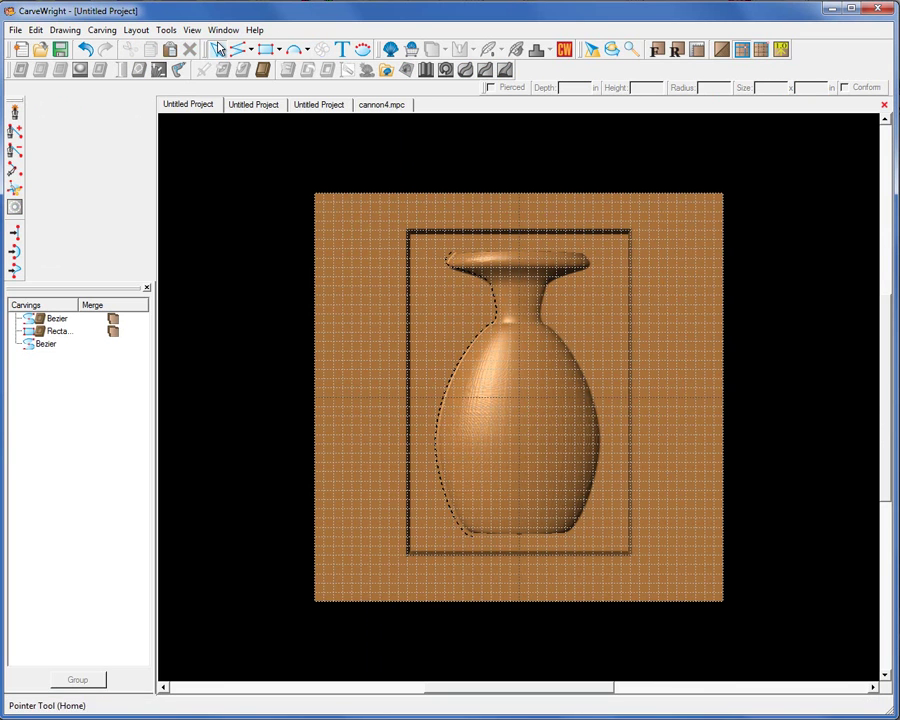
Hide the grid lines and orbit the vase carving to inspect it from several angles.
{"action": "left_click", "coordinate": [192, 30]}
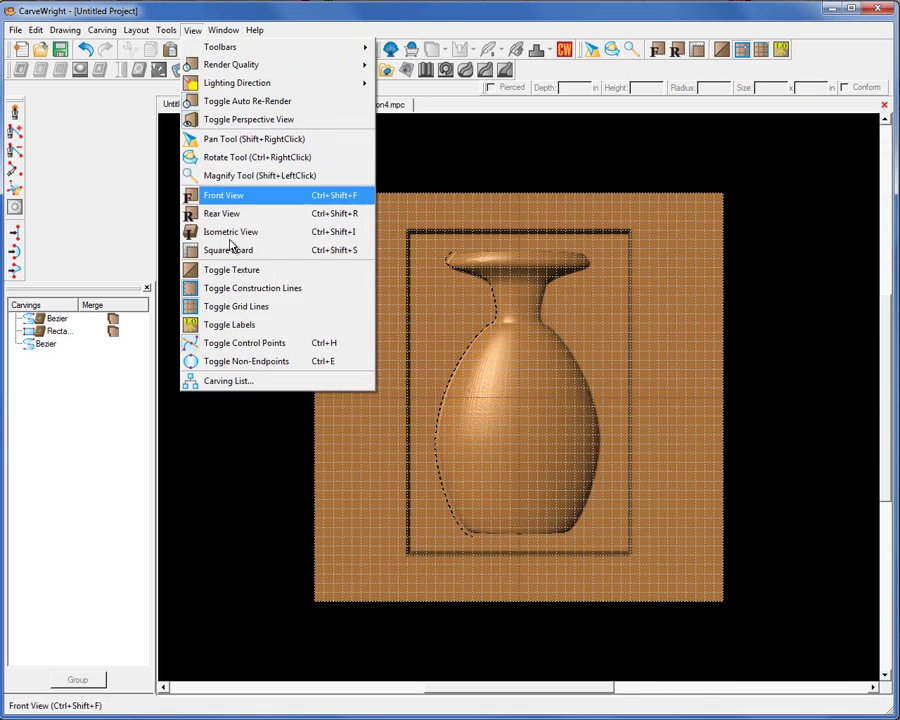
{"action": "left_click", "coordinate": [232, 306]}
{"action": "middle_click_drag", "start_coordinate": [699, 476], "coordinate": [551, 364]}
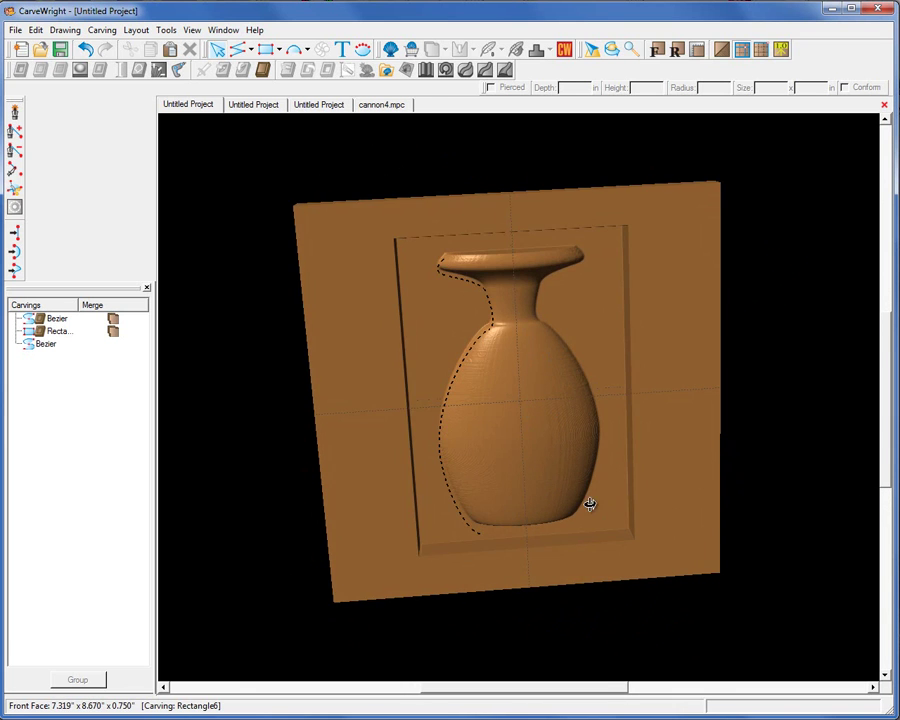
{"action": "middle_click_drag", "start_coordinate": [590, 505], "coordinate": [544, 332]}
{"action": "middle_click_drag", "start_coordinate": [670, 318], "coordinate": [556, 500]}
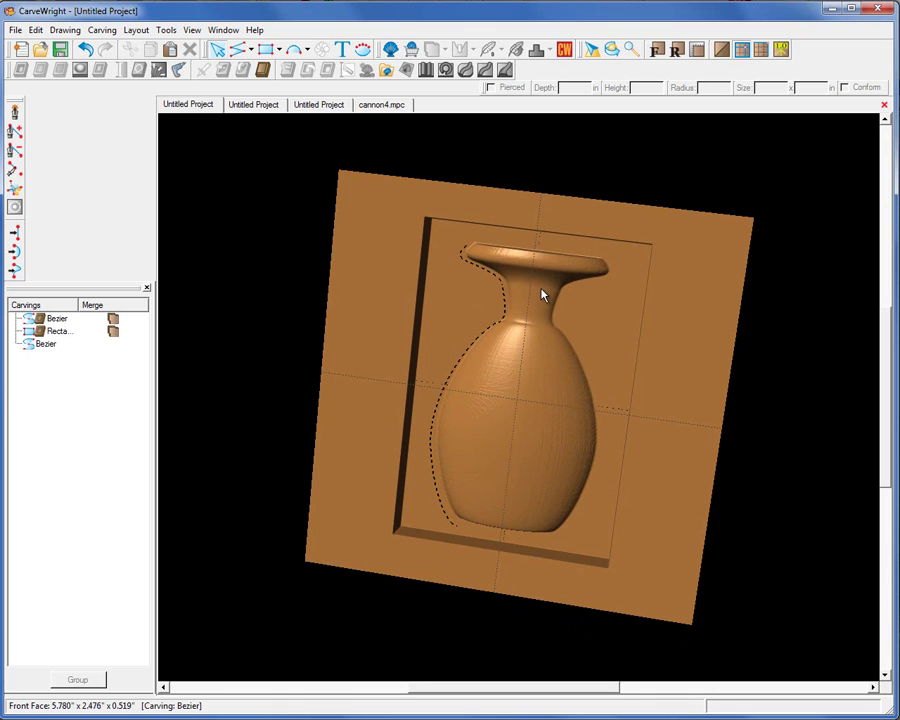
{"action": "middle_click_drag", "start_coordinate": [541, 294], "coordinate": [518, 227]}
{"action": "middle_click_drag", "start_coordinate": [625, 400], "coordinate": [669, 350]}
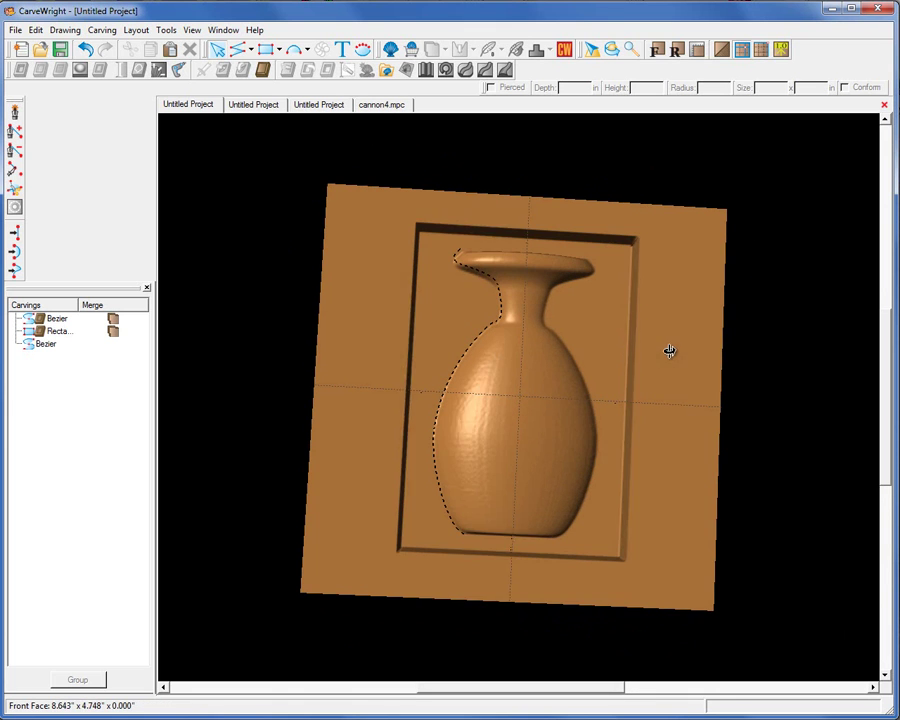
Switch to cannon4.mpc and zoom and orbit onto the coat of arms on the breech.
{"action": "left_click", "coordinate": [381, 106]}
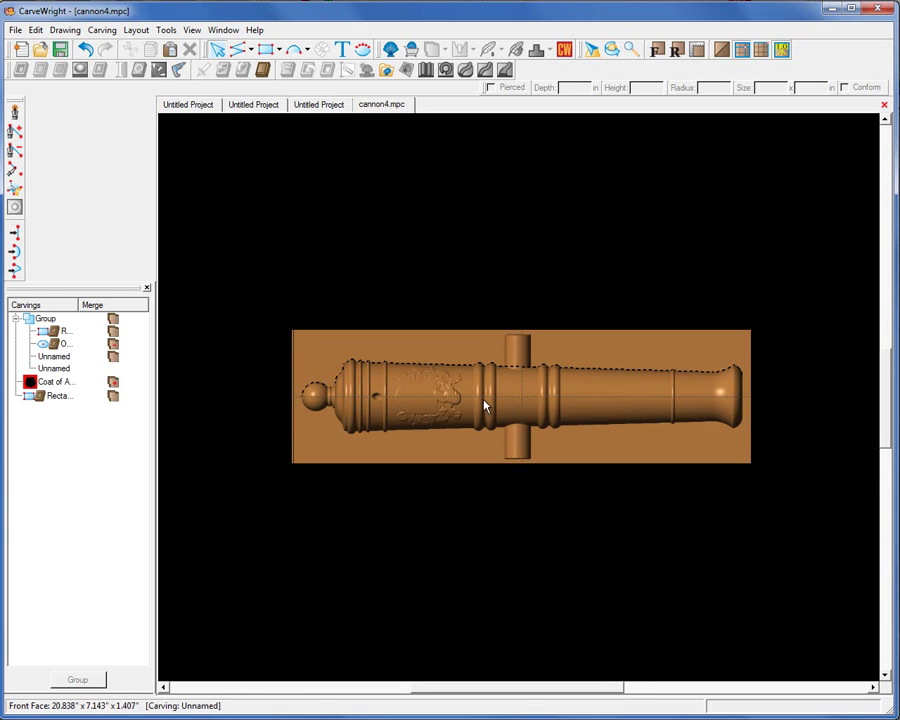
{"action": "scroll", "coordinate": [484, 405], "scroll_direction": "up", "scroll_amount": 2}
{"action": "middle_click_drag", "start_coordinate": [699, 458], "coordinate": [546, 474]}
{"action": "middle_click_drag", "start_coordinate": [613, 450], "coordinate": [546, 468]}
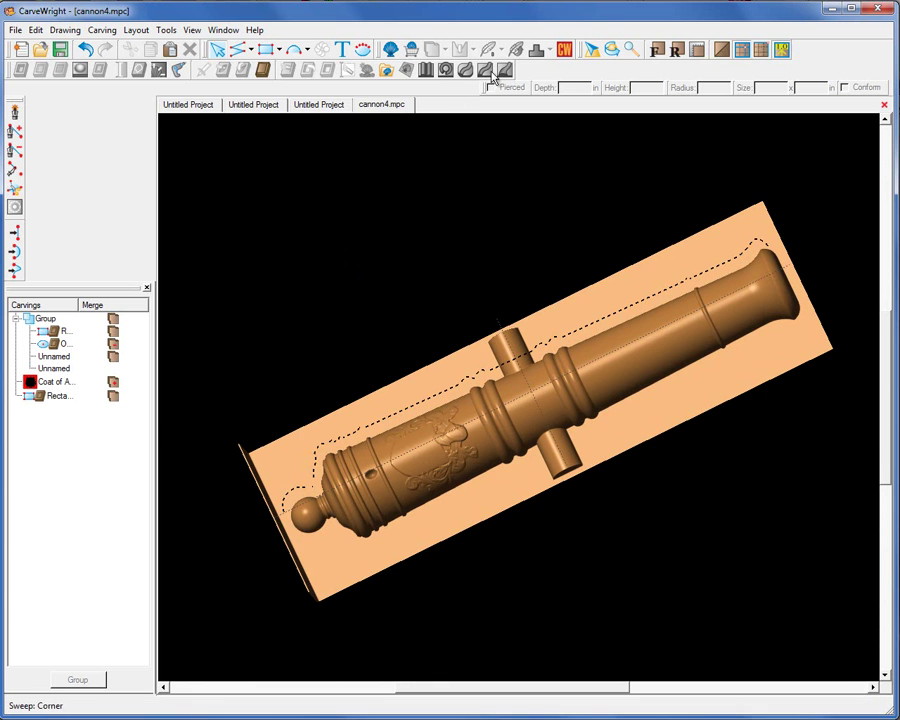
{"action": "mouse_move", "coordinate": [458, 374]}
{"action": "middle_mouse_down"}
{"action": "mouse_move", "coordinate": [456, 450]}
{"action": "mouse_move", "coordinate": [487, 497]}
{"action": "mouse_move", "coordinate": [434, 458]}
{"action": "mouse_move", "coordinate": [442, 432]}
{"action": "mouse_move", "coordinate": [474, 482]}
{"action": "mouse_move", "coordinate": [518, 430]}
{"action": "mouse_move", "coordinate": [372, 413]}
{"action": "mouse_move", "coordinate": [468, 500]}
{"action": "mouse_move", "coordinate": [526, 432]}
{"action": "mouse_move", "coordinate": [460, 380]}
{"action": "mouse_move", "coordinate": [436, 457]}
{"action": "mouse_move", "coordinate": [540, 428]}
{"action": "mouse_move", "coordinate": [494, 470]}
{"action": "mouse_move", "coordinate": [609, 484]}
{"action": "mouse_move", "coordinate": [679, 416]}
{"action": "mouse_move", "coordinate": [464, 442]}
{"action": "mouse_move", "coordinate": [533, 463]}
{"action": "middle_mouse_up"}
{"action": "scroll", "coordinate": [434, 458], "scroll_direction": "up", "scroll_amount": 5}
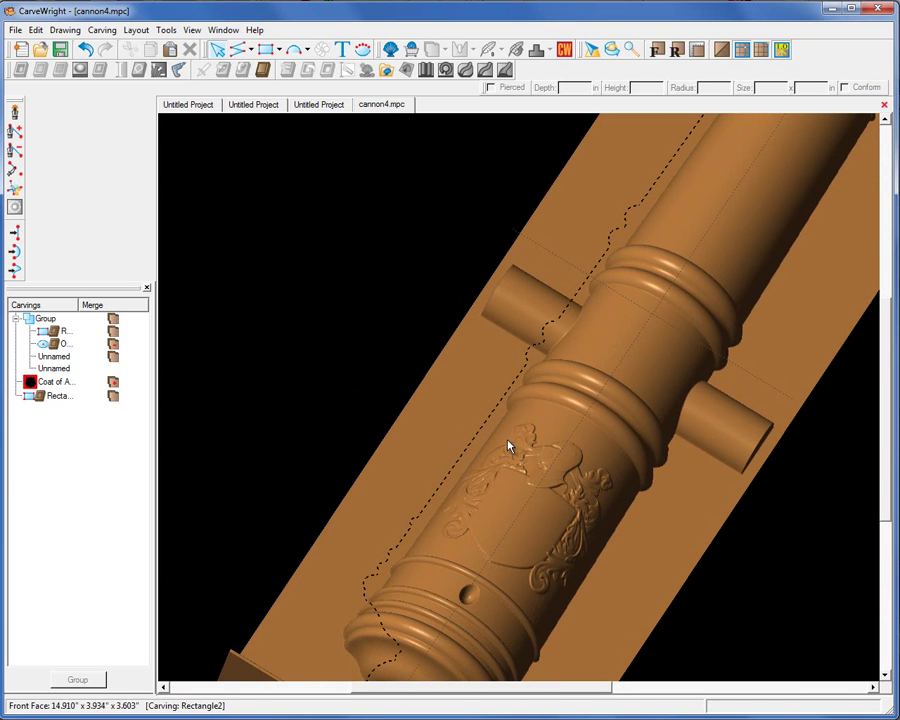
Select the coat of arms, then the 48.344 x 14.508 base rectangle under the cannon.
{"action": "middle_click_drag", "start_coordinate": [625, 534], "coordinate": [455, 484]}
{"action": "left_click", "coordinate": [477, 485]}
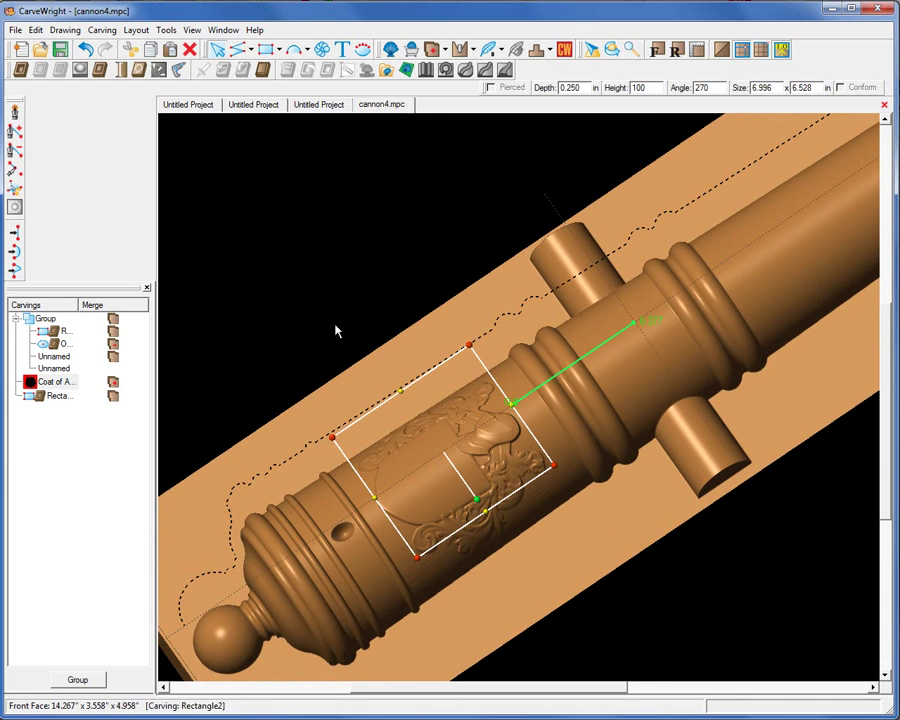
{"action": "left_click", "coordinate": [448, 336]}
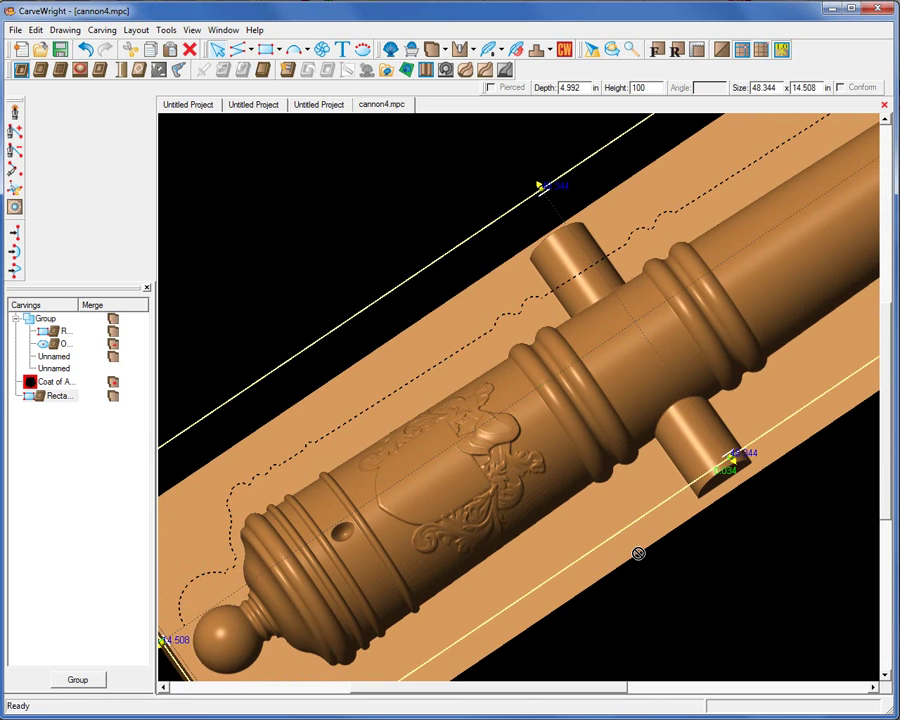
{"action": "middle_click_drag", "start_coordinate": [550, 476], "coordinate": [528, 395]}
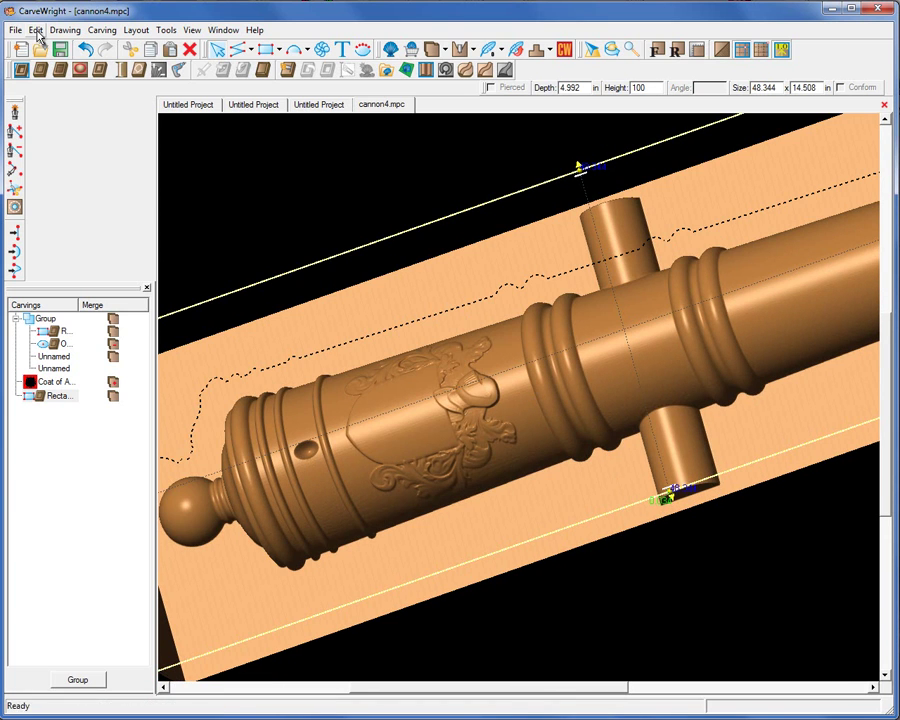
{"action": "left_click", "coordinate": [35, 29]}
{"action": "left_click", "coordinate": [84, 195]}
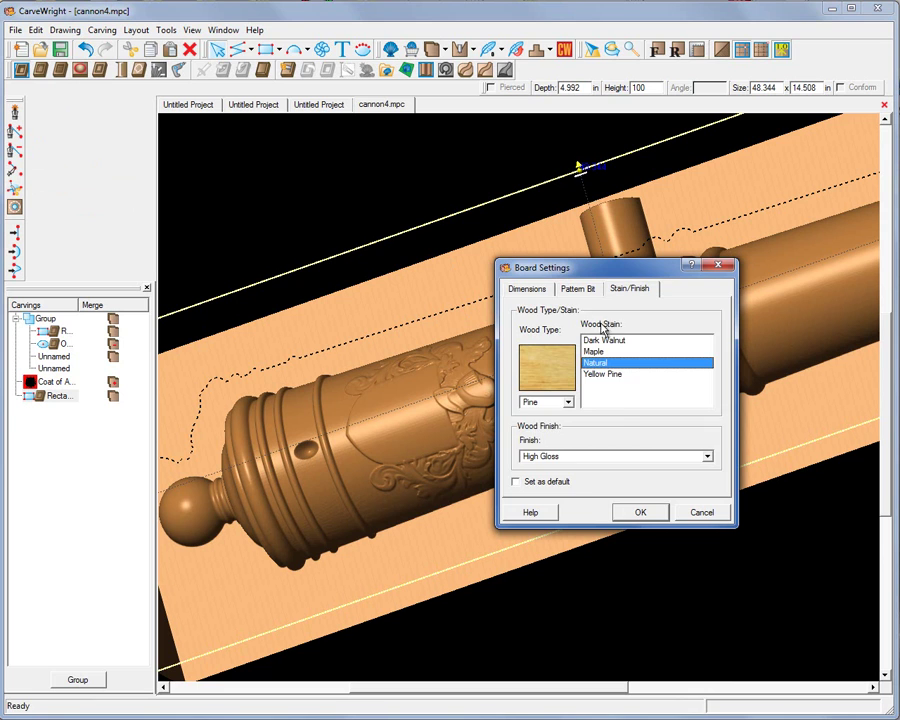
{"action": "left_click", "coordinate": [529, 290]}
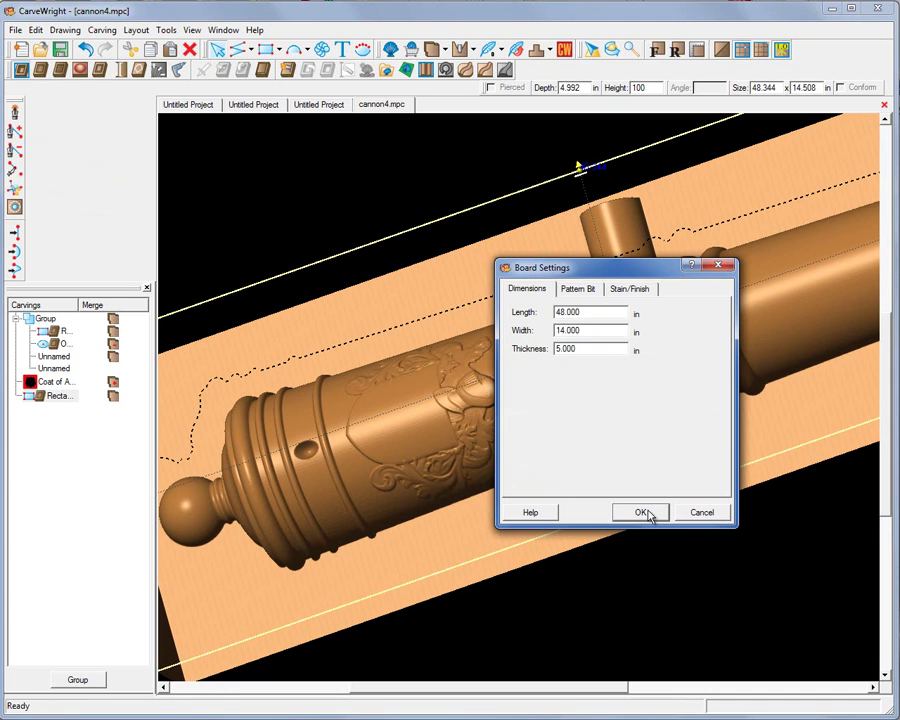
Close Board Settings, orbit around the cannon, then return to front view and clear the selection.
{"action": "left_click", "coordinate": [700, 513]}
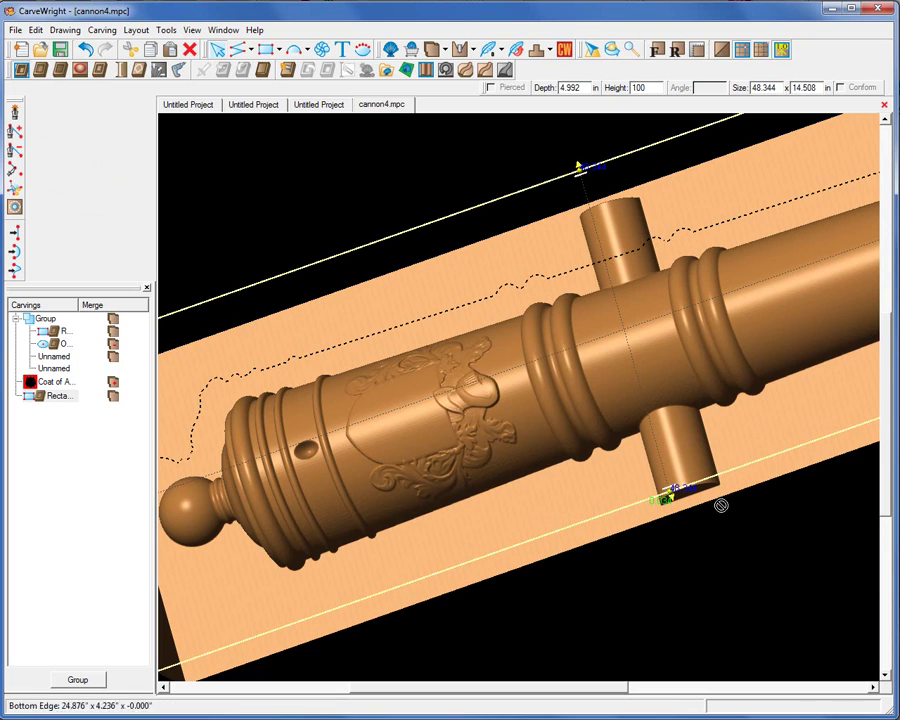
{"action": "left_click_drag", "start_coordinate": [668, 527], "coordinate": [619, 422]}
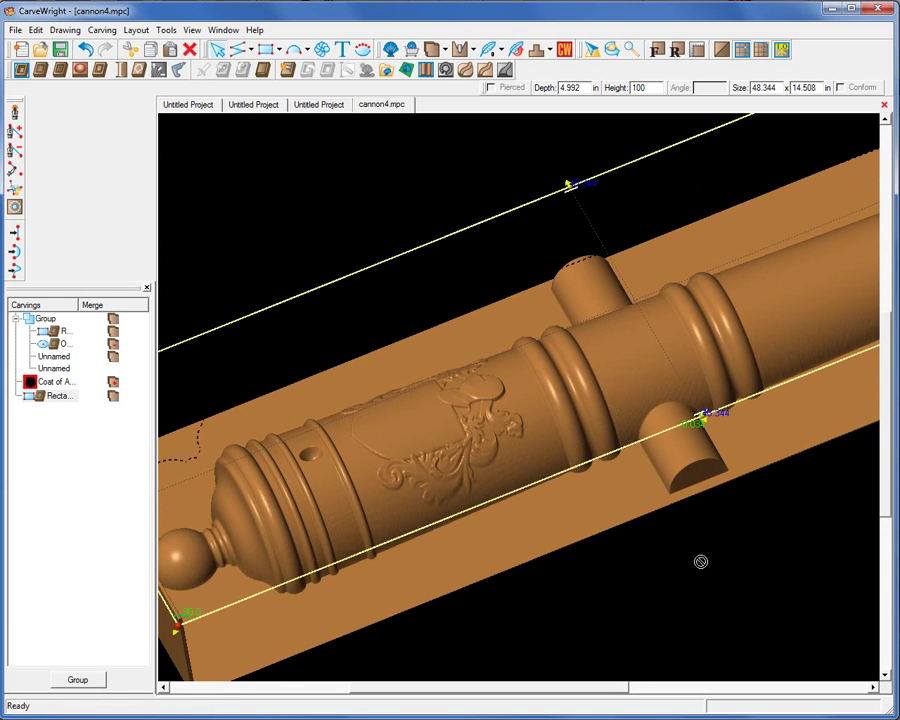
{"action": "left_click_drag", "start_coordinate": [591, 542], "coordinate": [605, 506]}
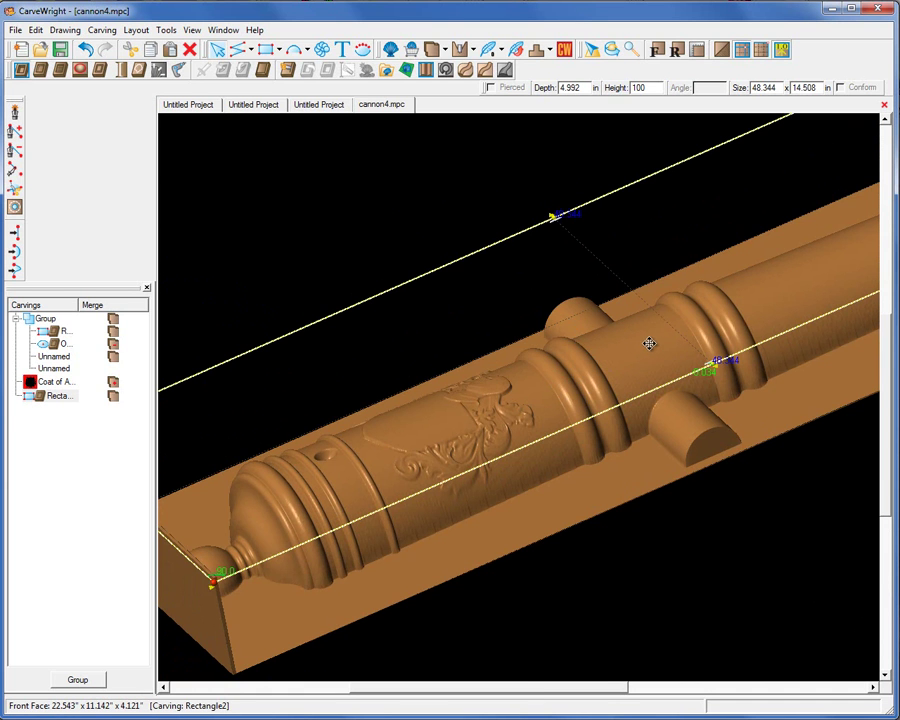
{"action": "left_click_drag", "start_coordinate": [649, 343], "coordinate": [673, 58]}
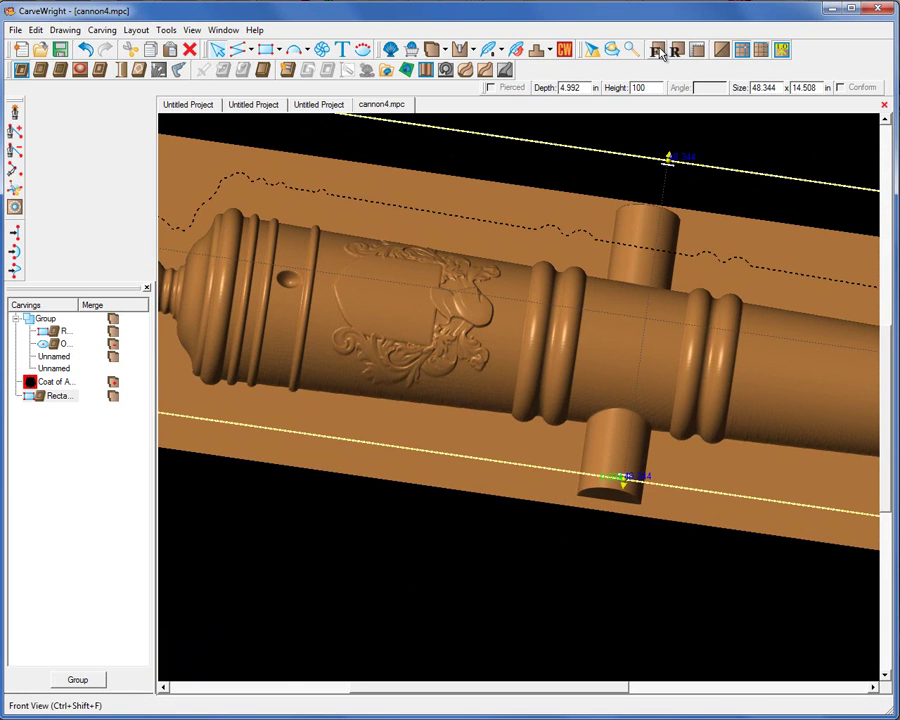
{"action": "left_click", "coordinate": [657, 50]}
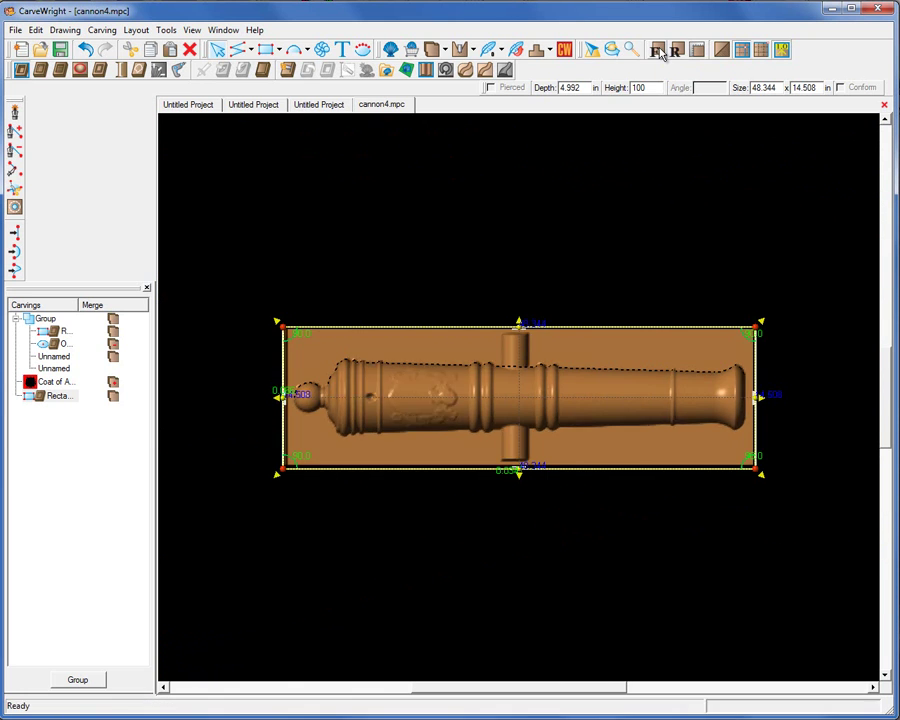
{"action": "left_click", "coordinate": [593, 280]}
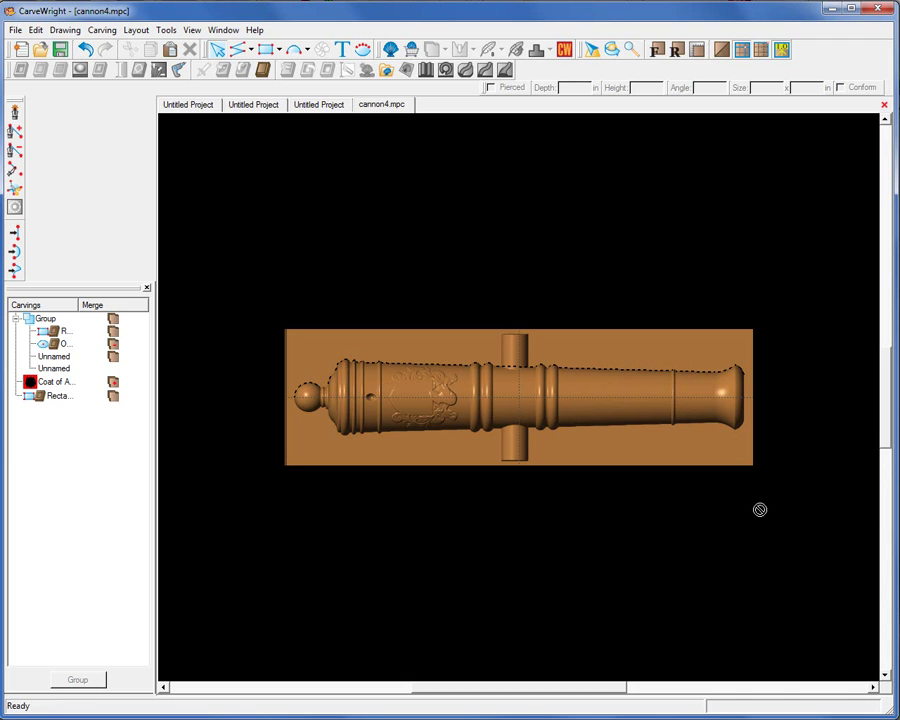
{"action": "scroll", "coordinate": [436, 446], "scroll_direction": "up", "scroll_amount": 3}
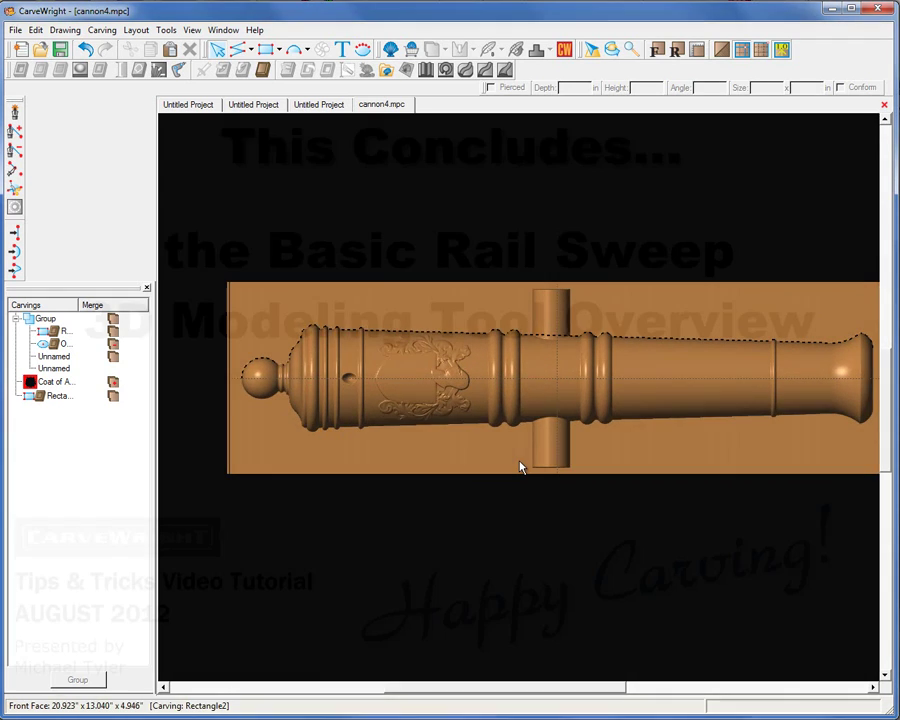